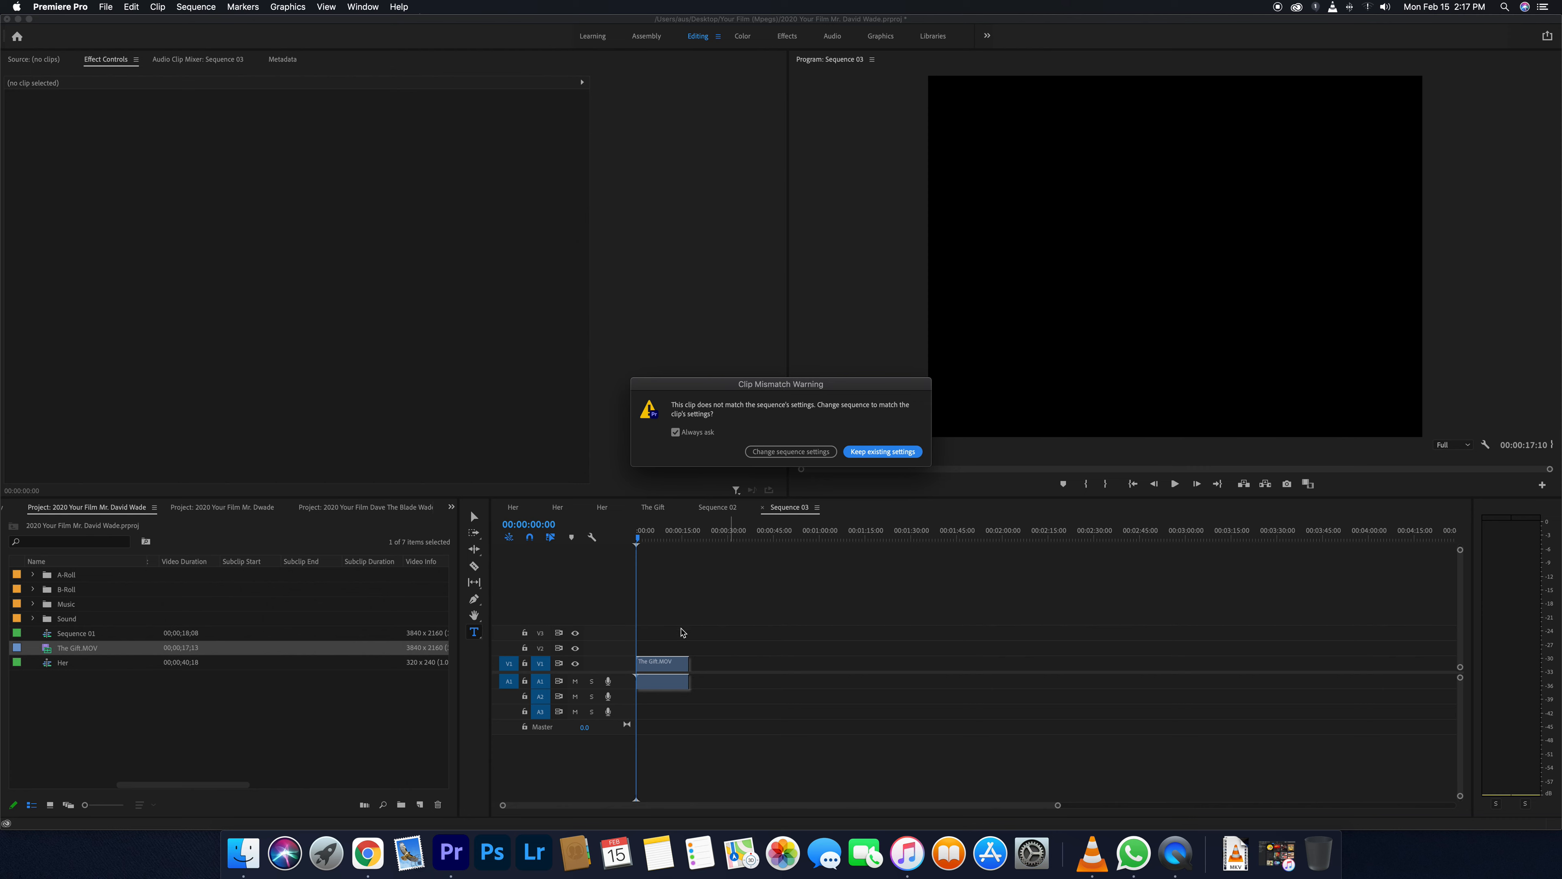
# Step: Change the sequence settings to match The Gift.MOV clip and switch to the Graphics workspace
pyautogui.click(790, 452)
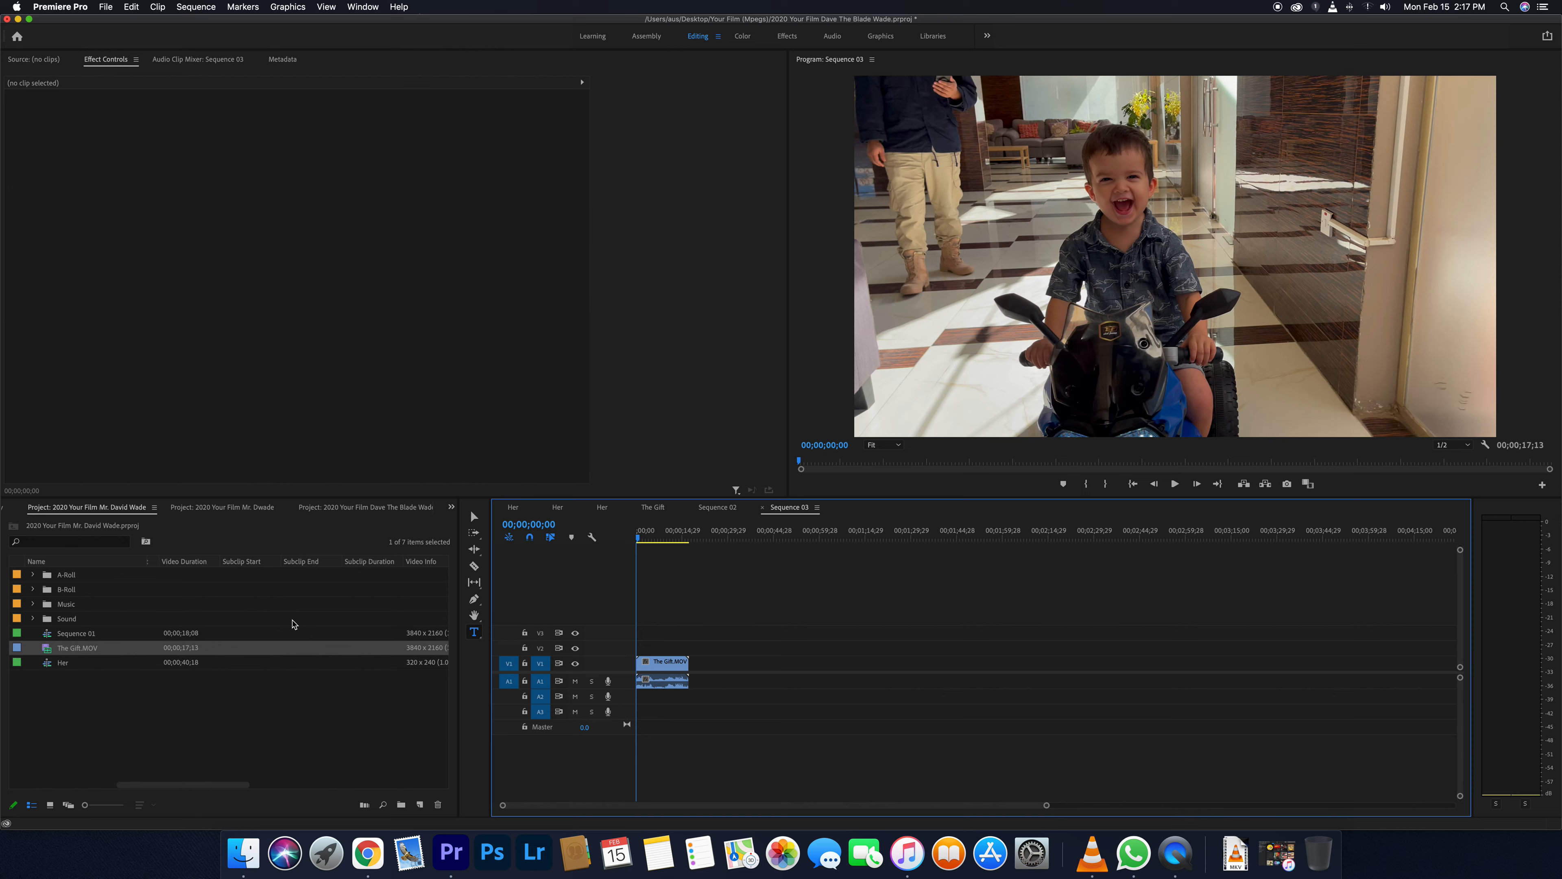
pyautogui.click(881, 36)
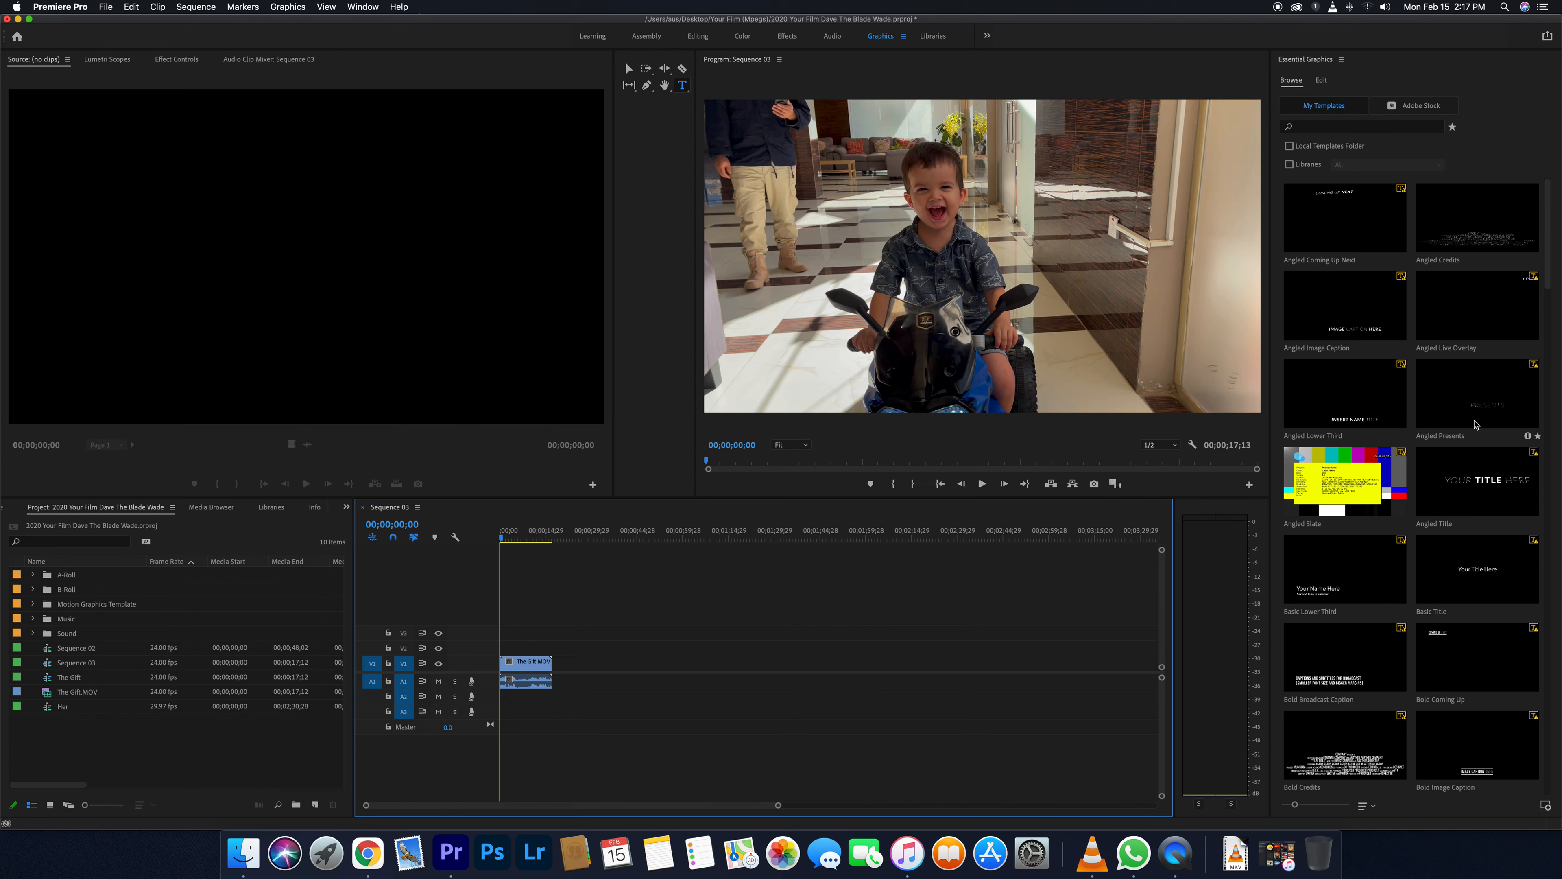
# Step: Place the Film Title template at the start of track V2 above the video clip and play it back
pyautogui.moveTo(1544, 277); pyautogui.dragTo(1557, 561)
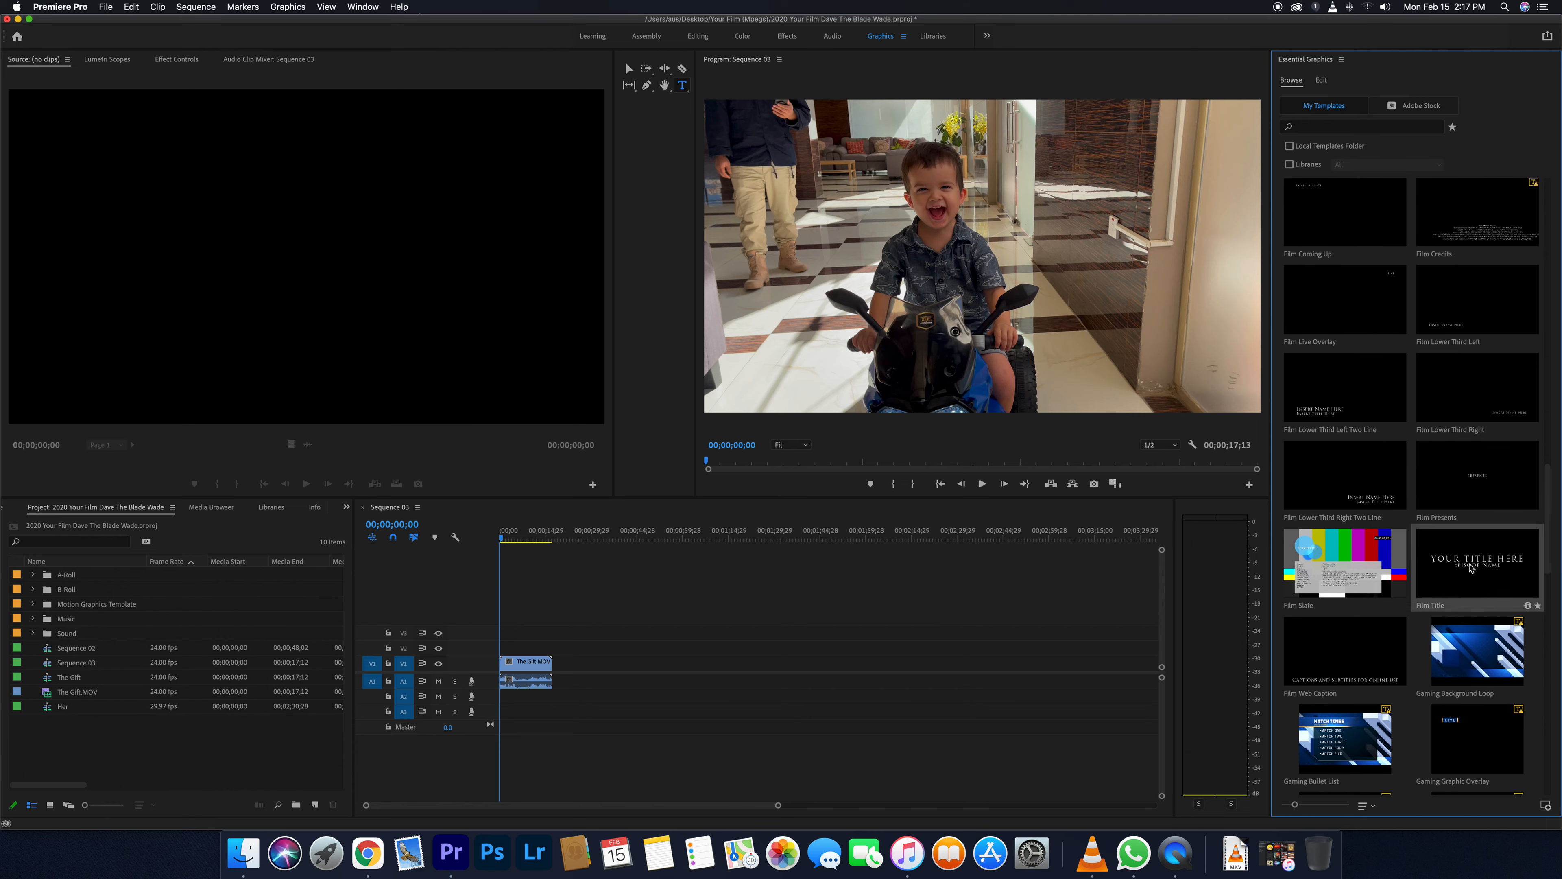
pyautogui.moveTo(1481, 565); pyautogui.dragTo(499, 653)
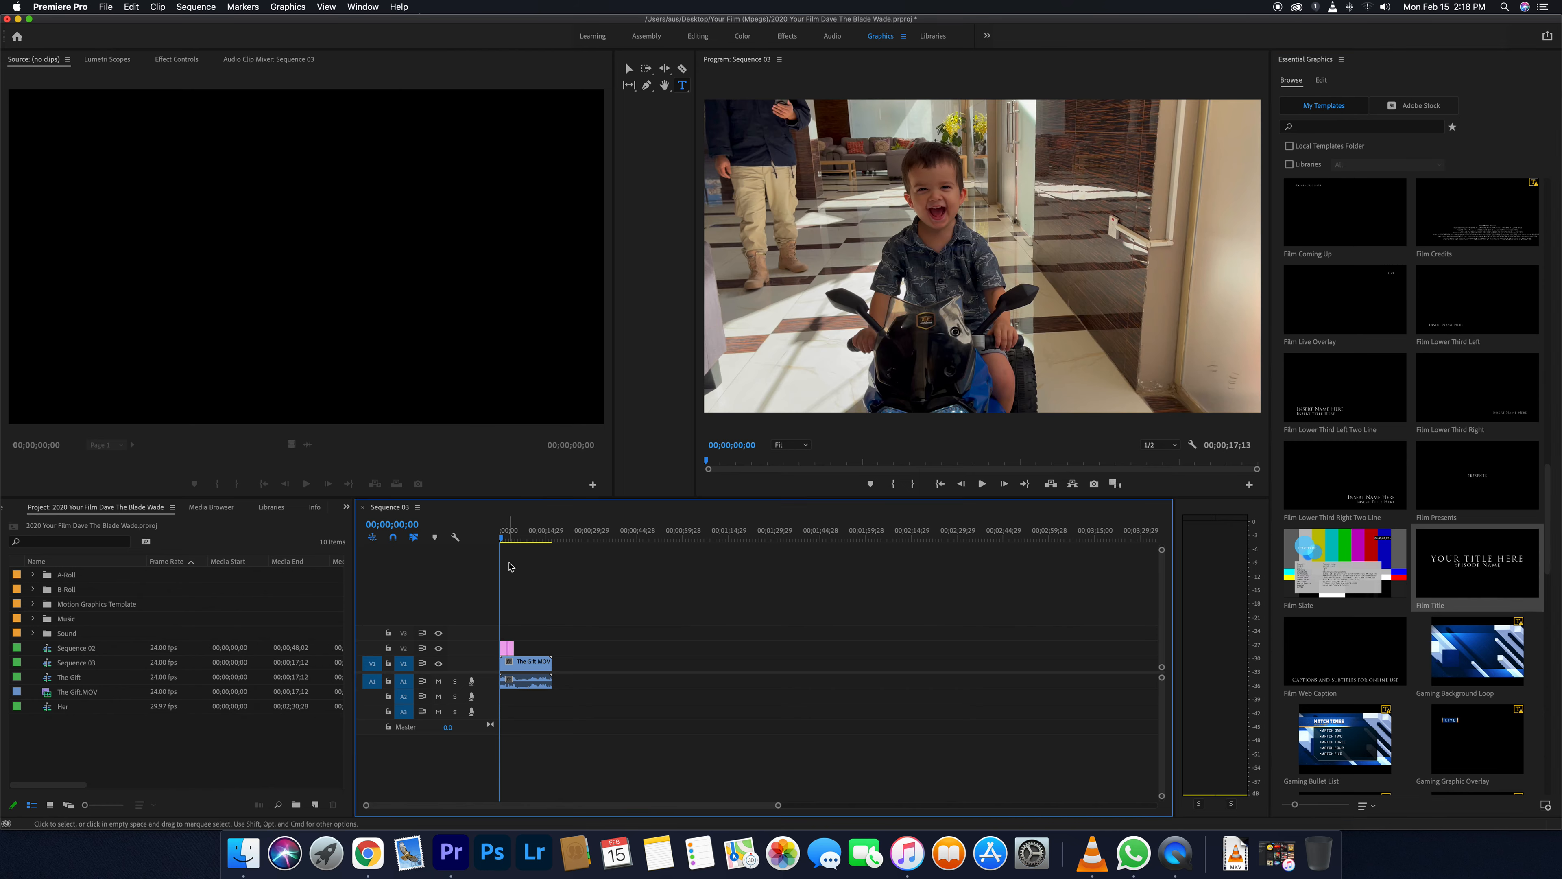
pyautogui.press('space')
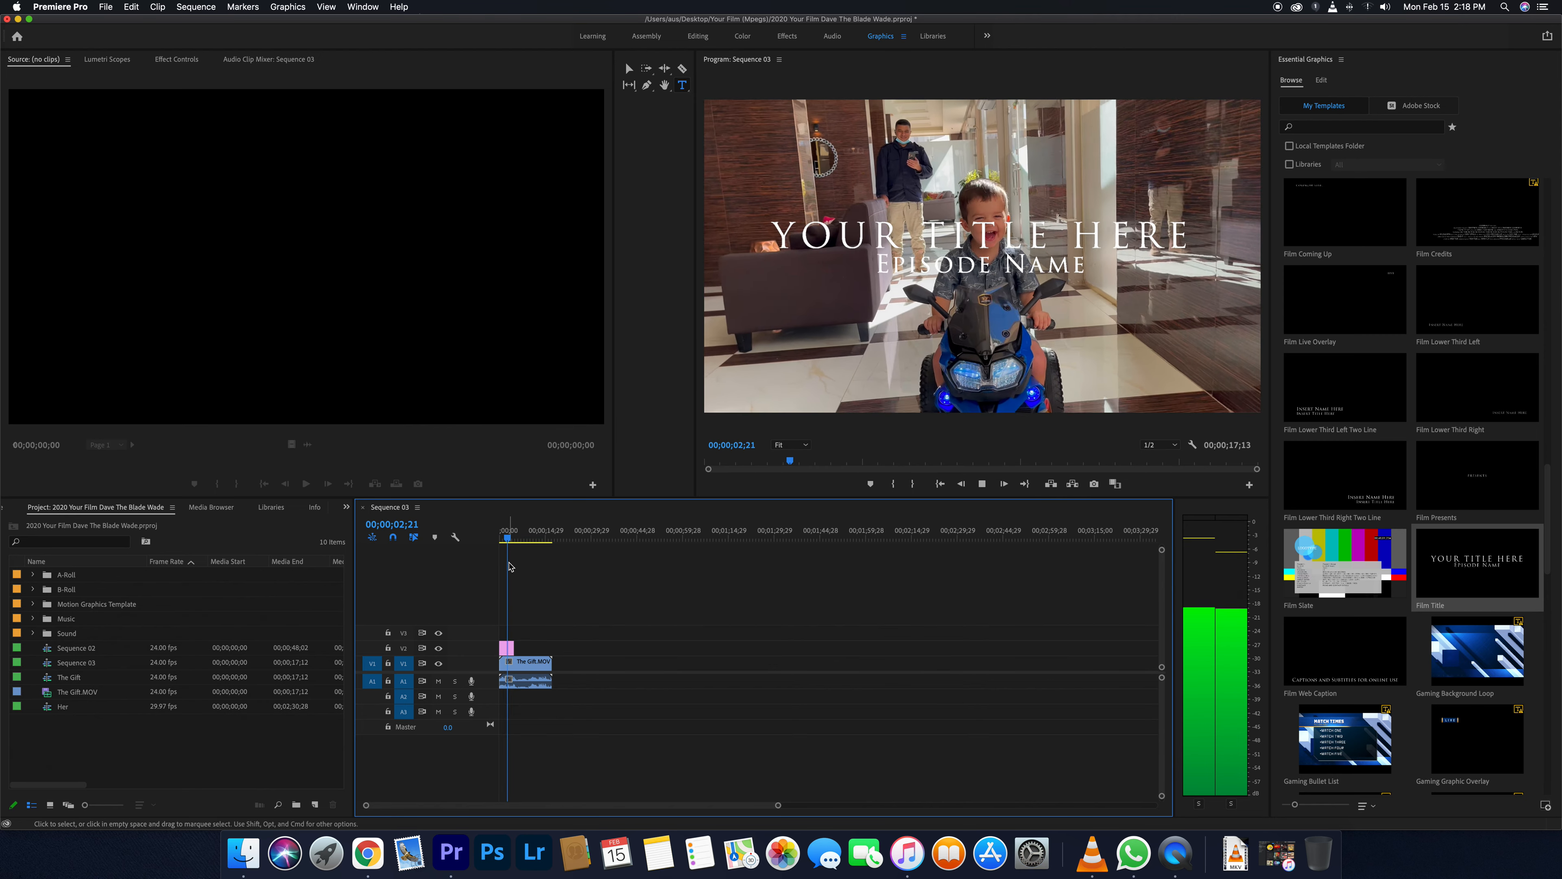
pyautogui.press('space')
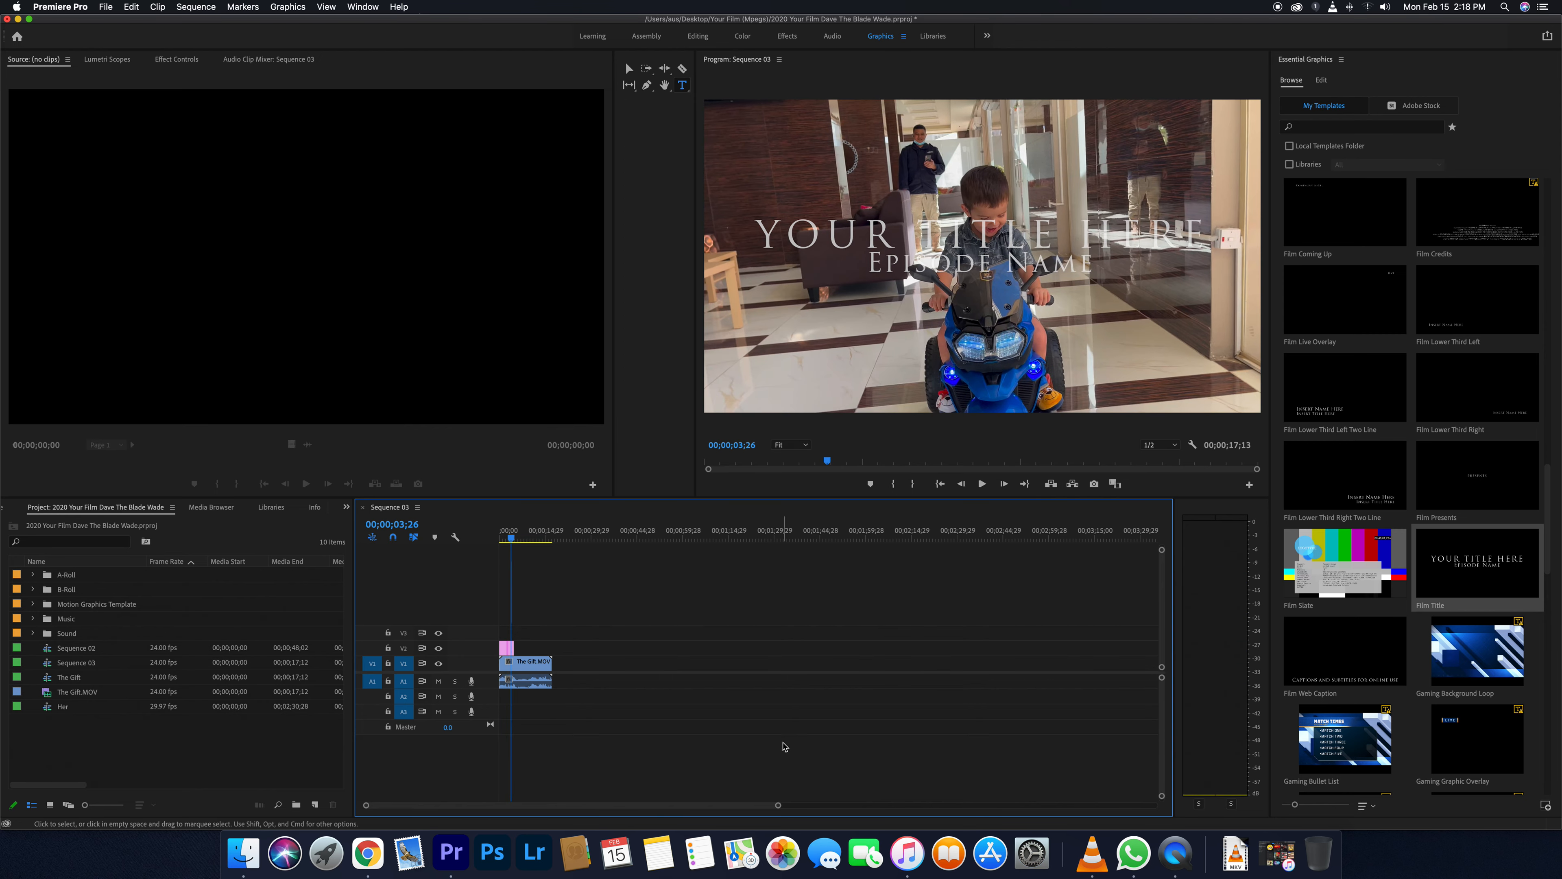
# Step: Replace the title graphic's "YOUR TITLE HERE" text with "THE GIFT"
pyautogui.moveTo(777, 804); pyautogui.dragTo(633, 795)
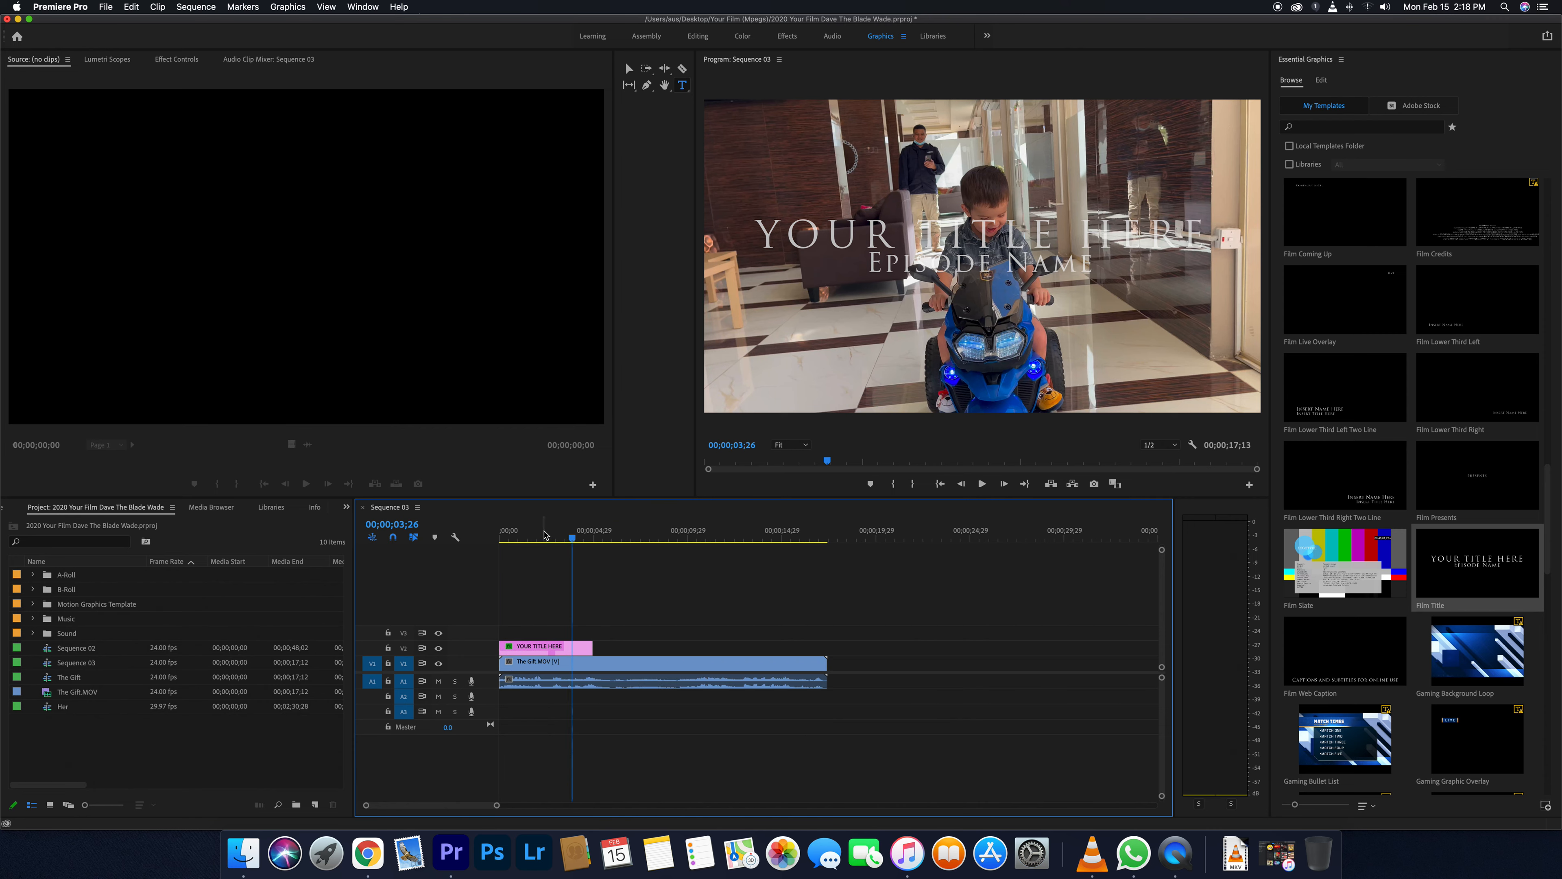
pyautogui.click(543, 531)
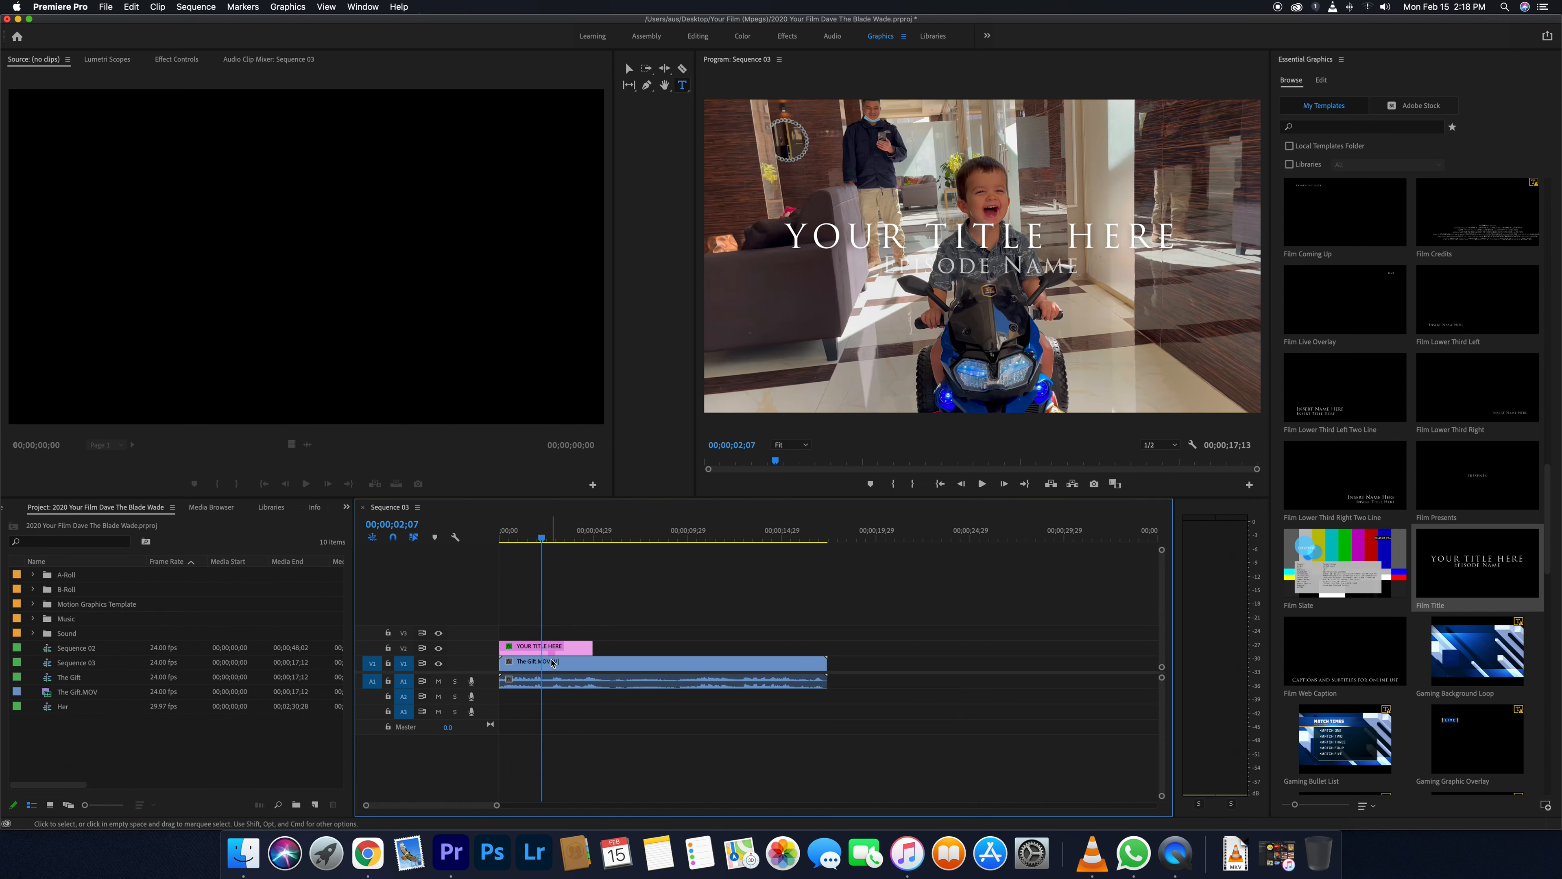
pyautogui.click(549, 653)
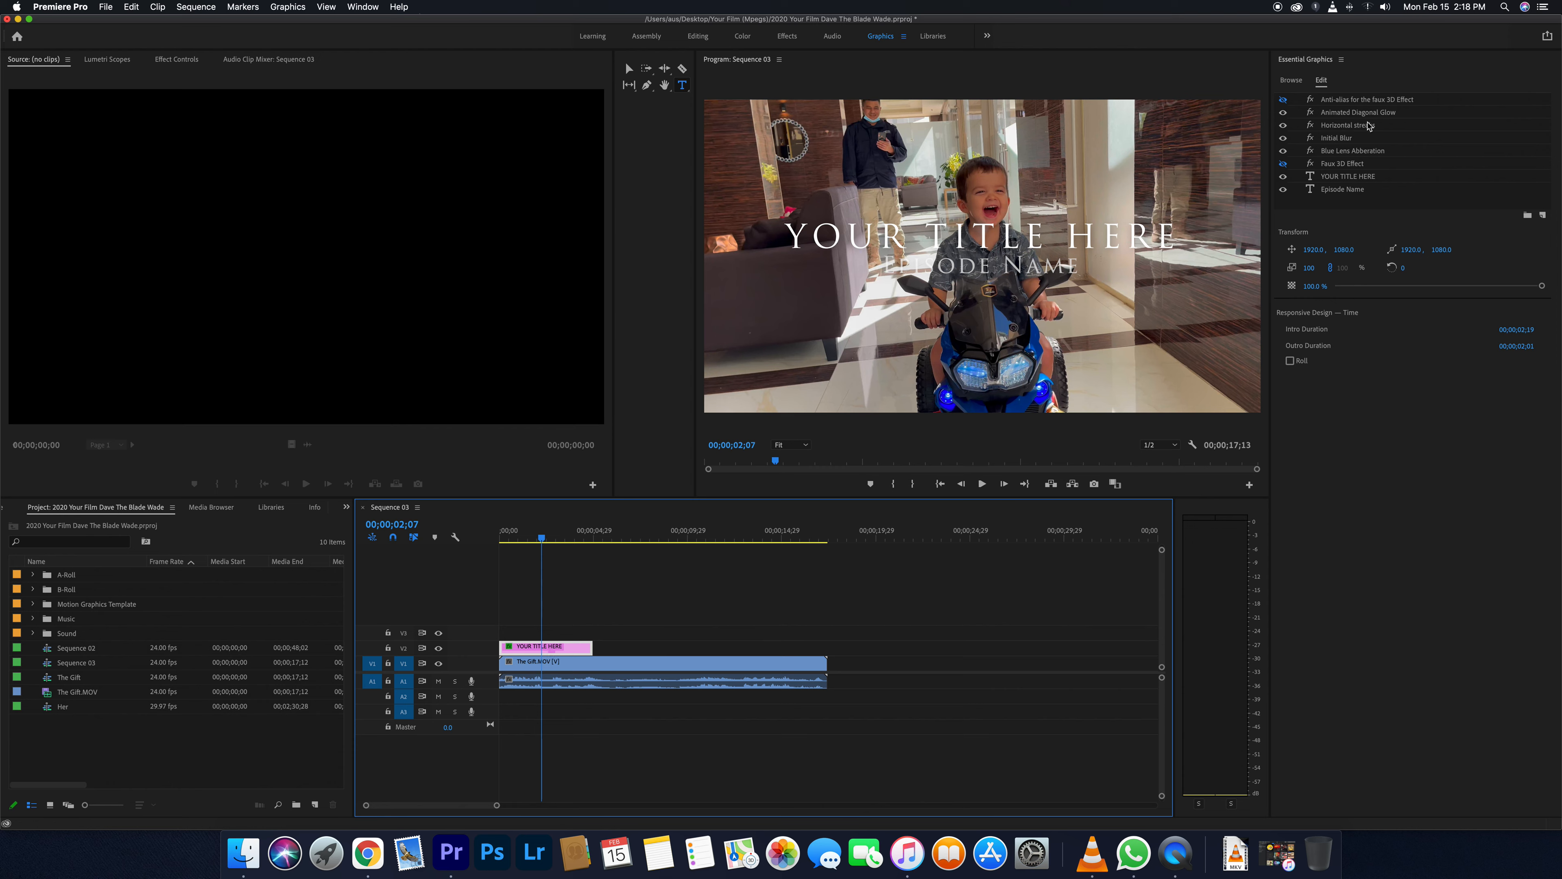
pyautogui.click(1348, 177)
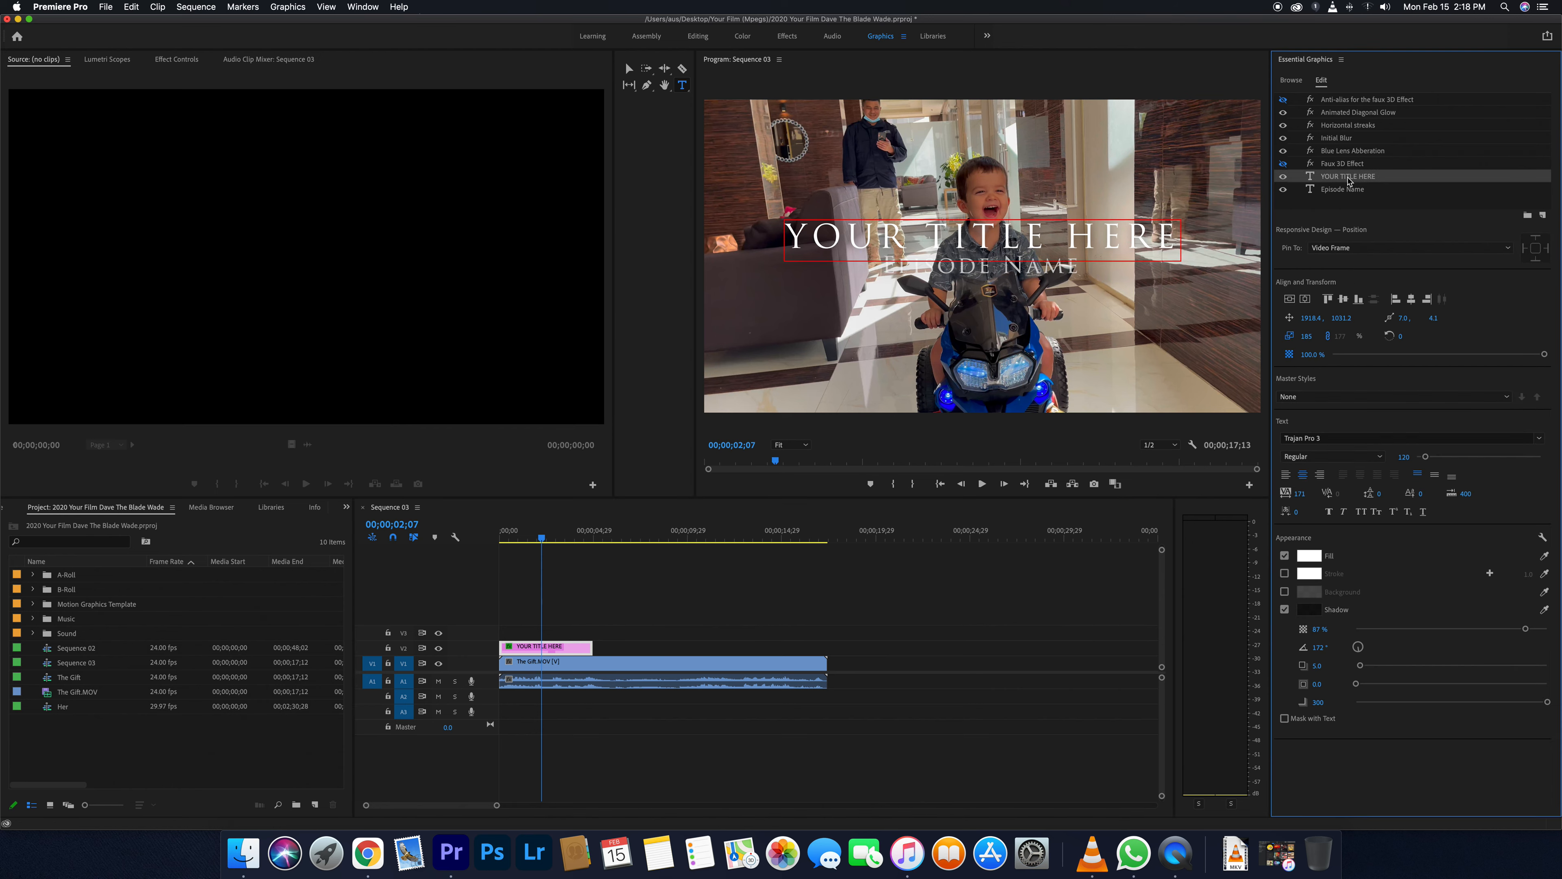
pyautogui.doubleClick(1347, 178)
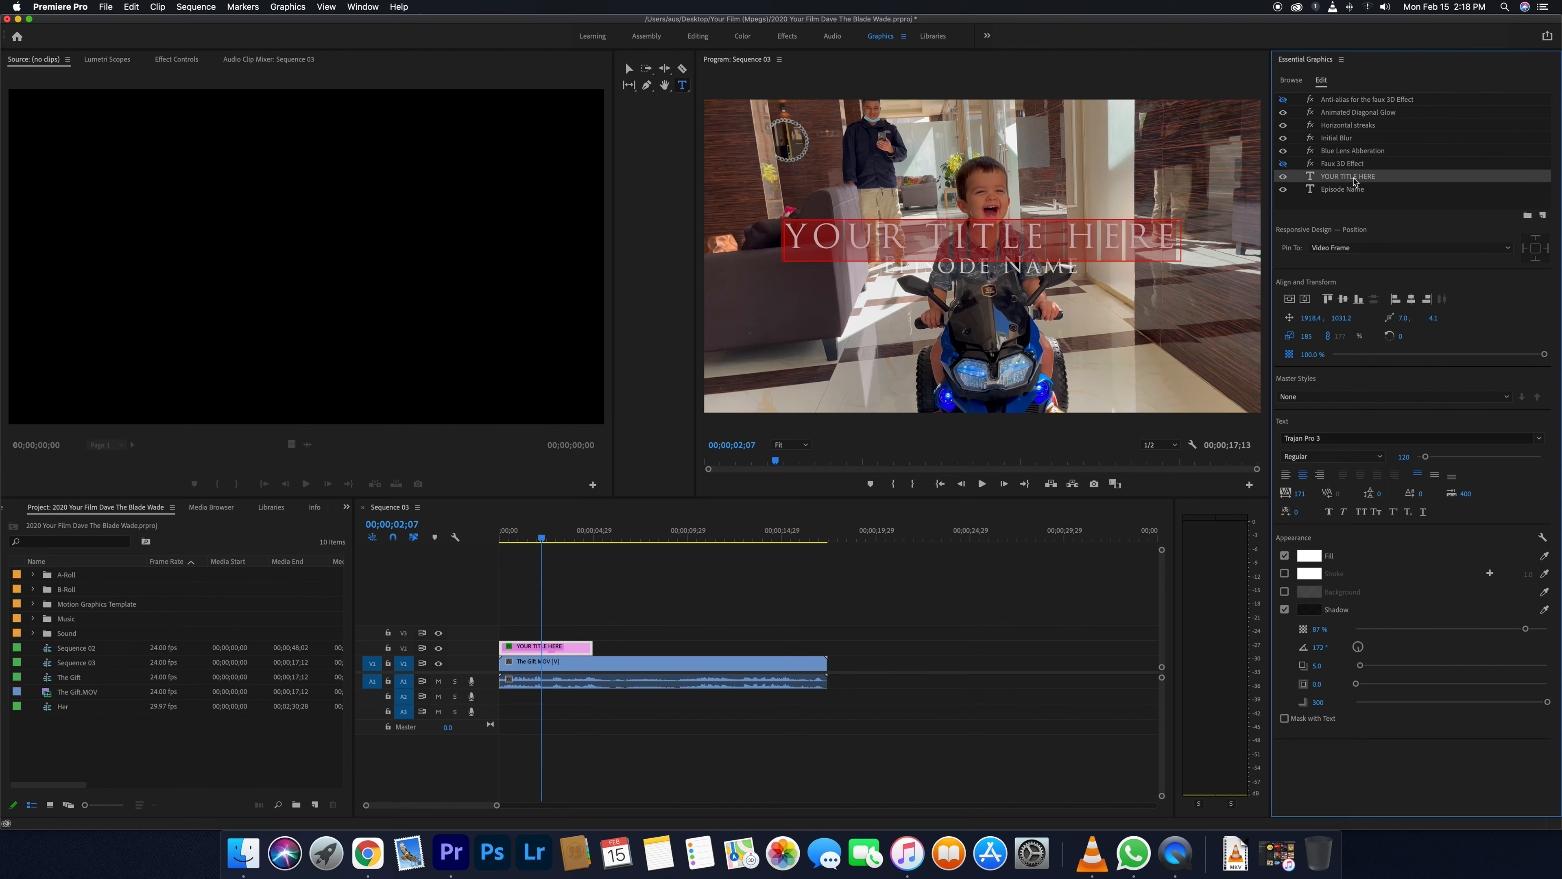
pyautogui.doubleClick(1353, 179)
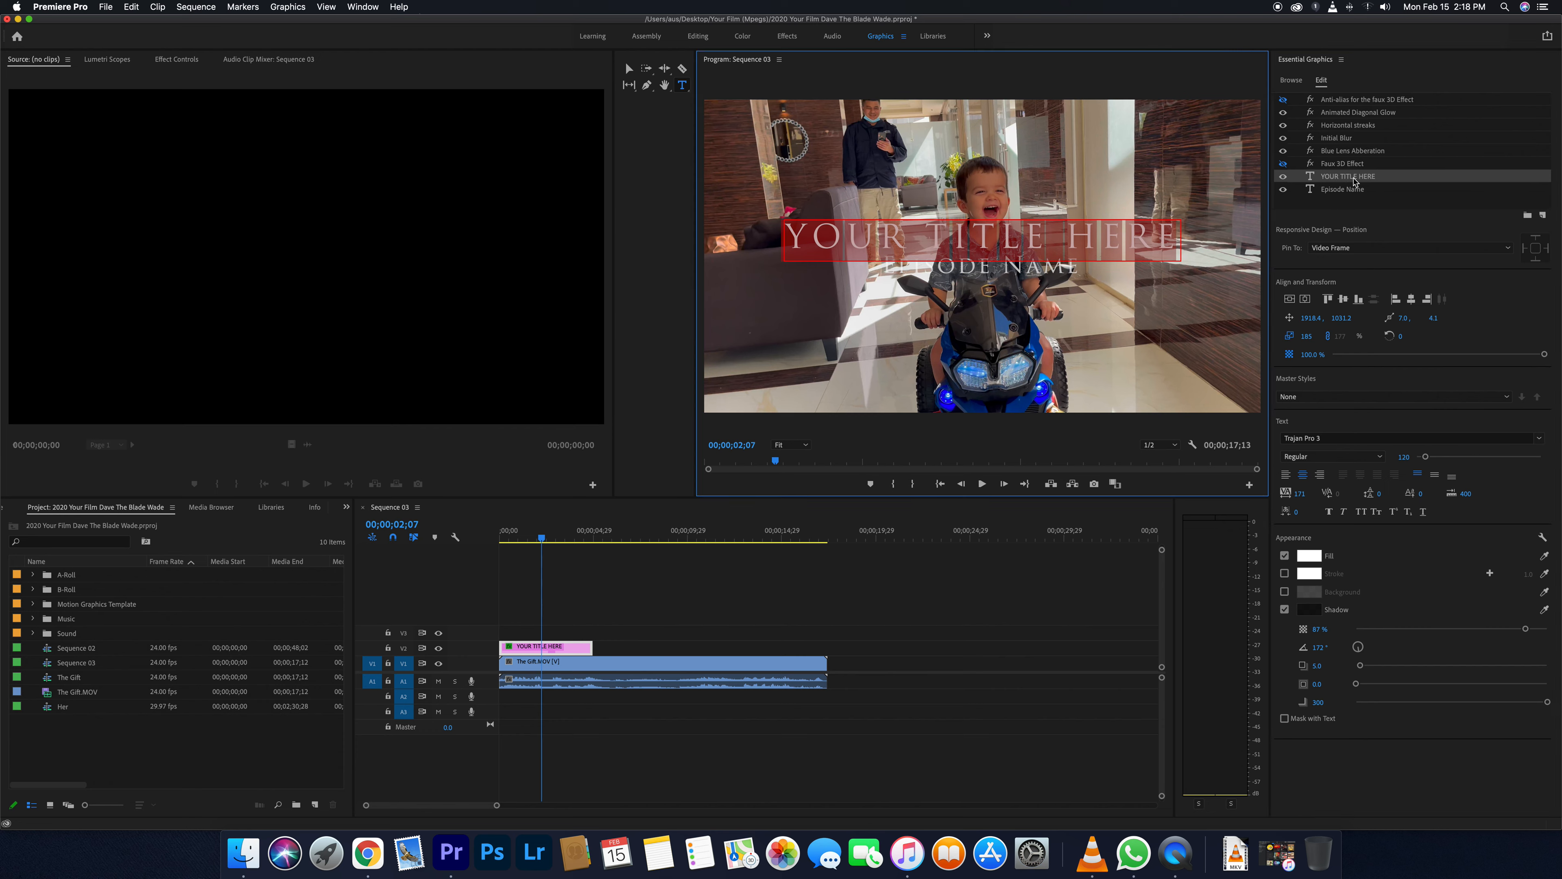
pyautogui.write('THE GIFT')
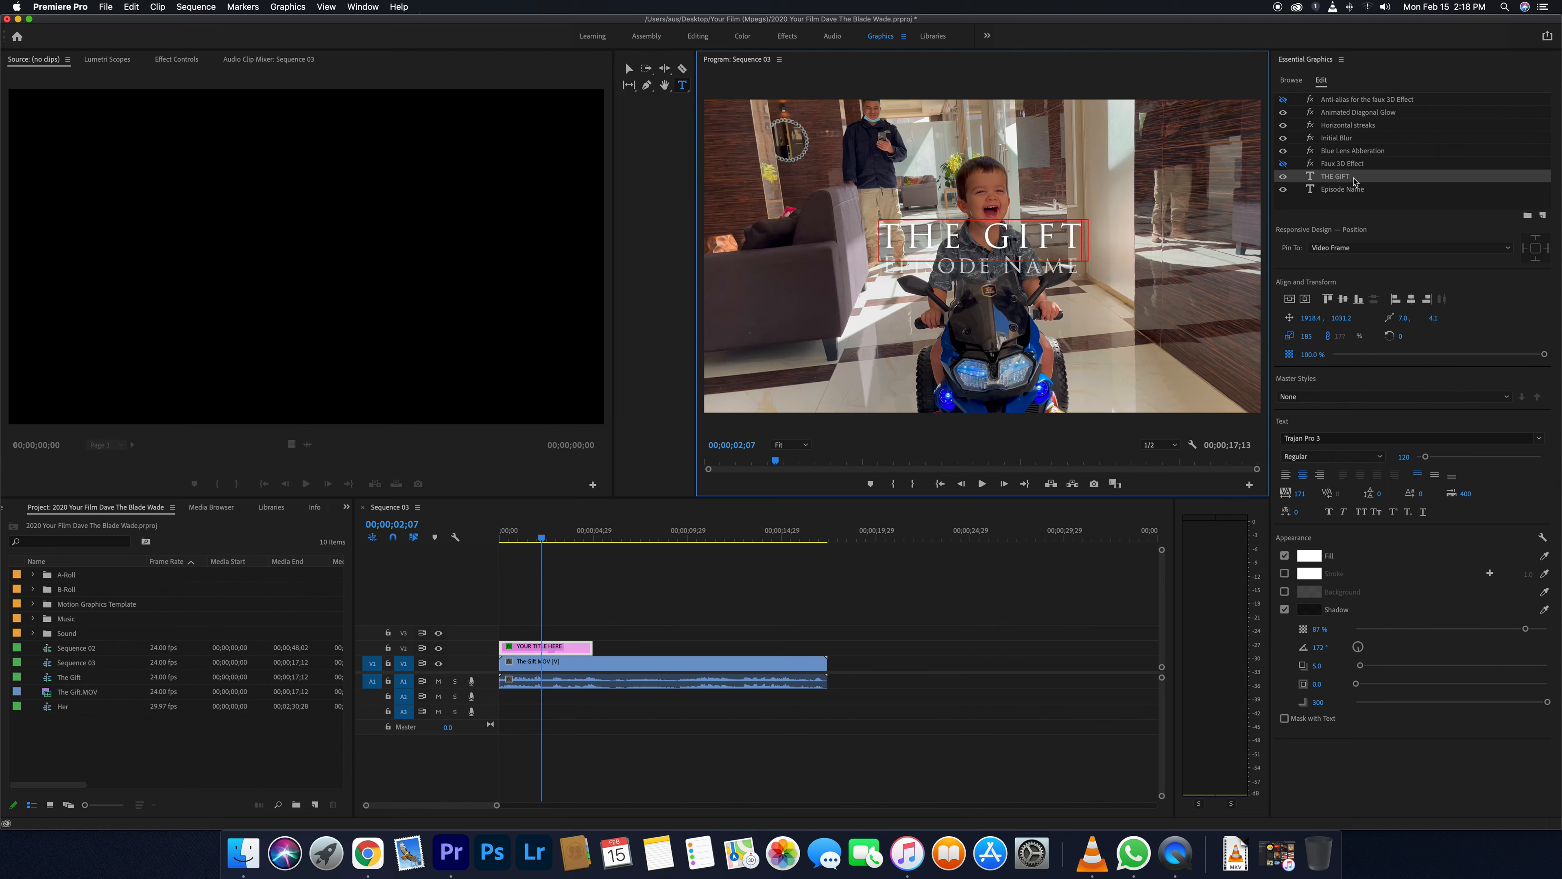
# Step: Replace the "Episode Name" text of the title graphic with "COMING CHRISTMAS 2020"
pyautogui.click(1347, 191)
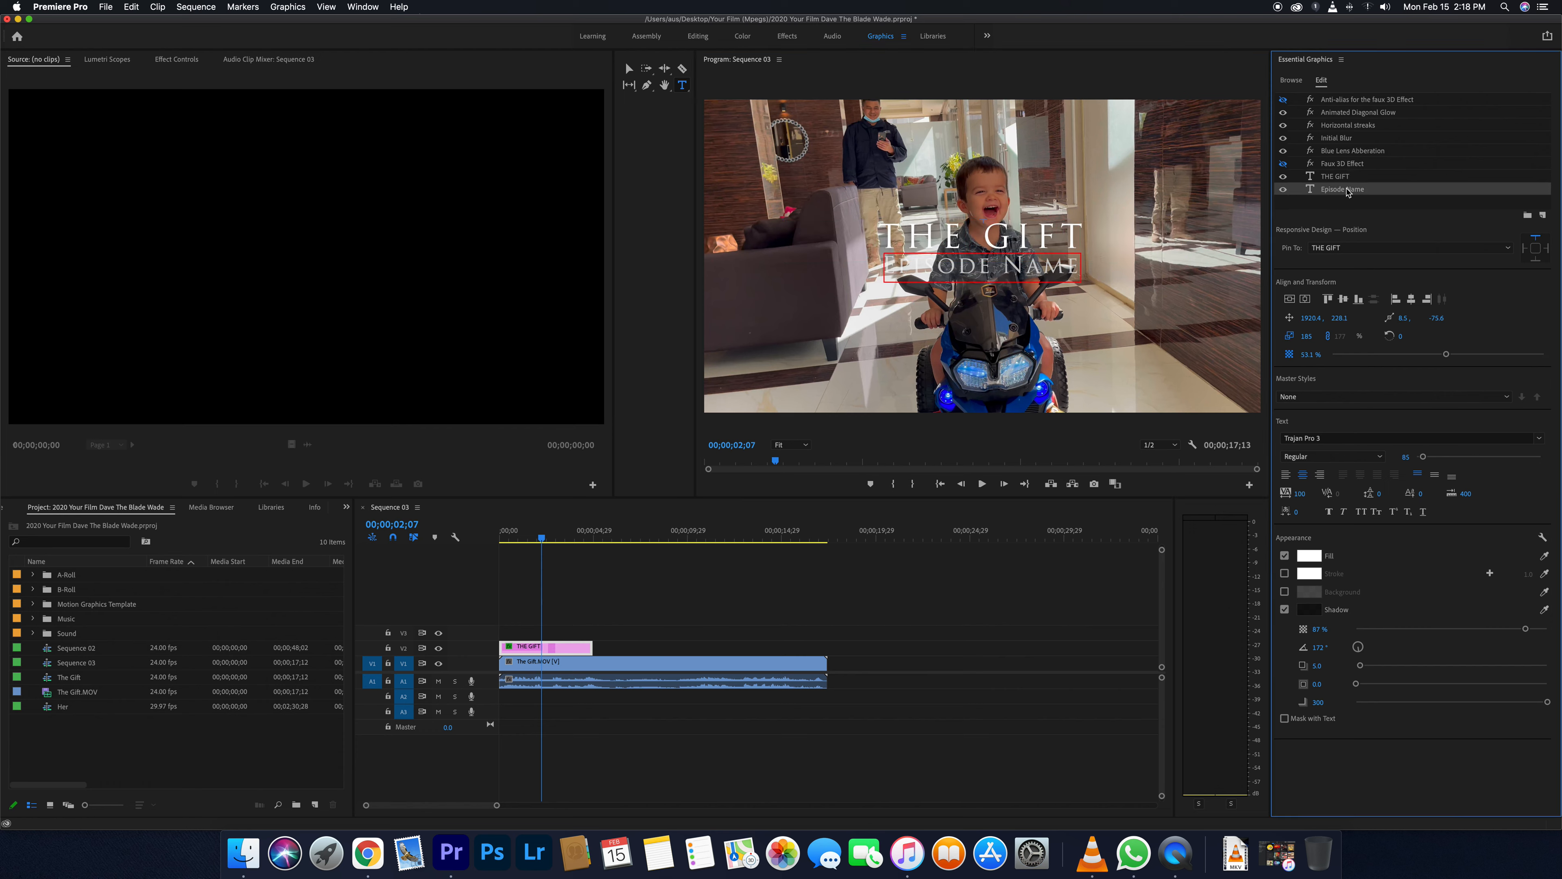
pyautogui.doubleClick(1347, 191)
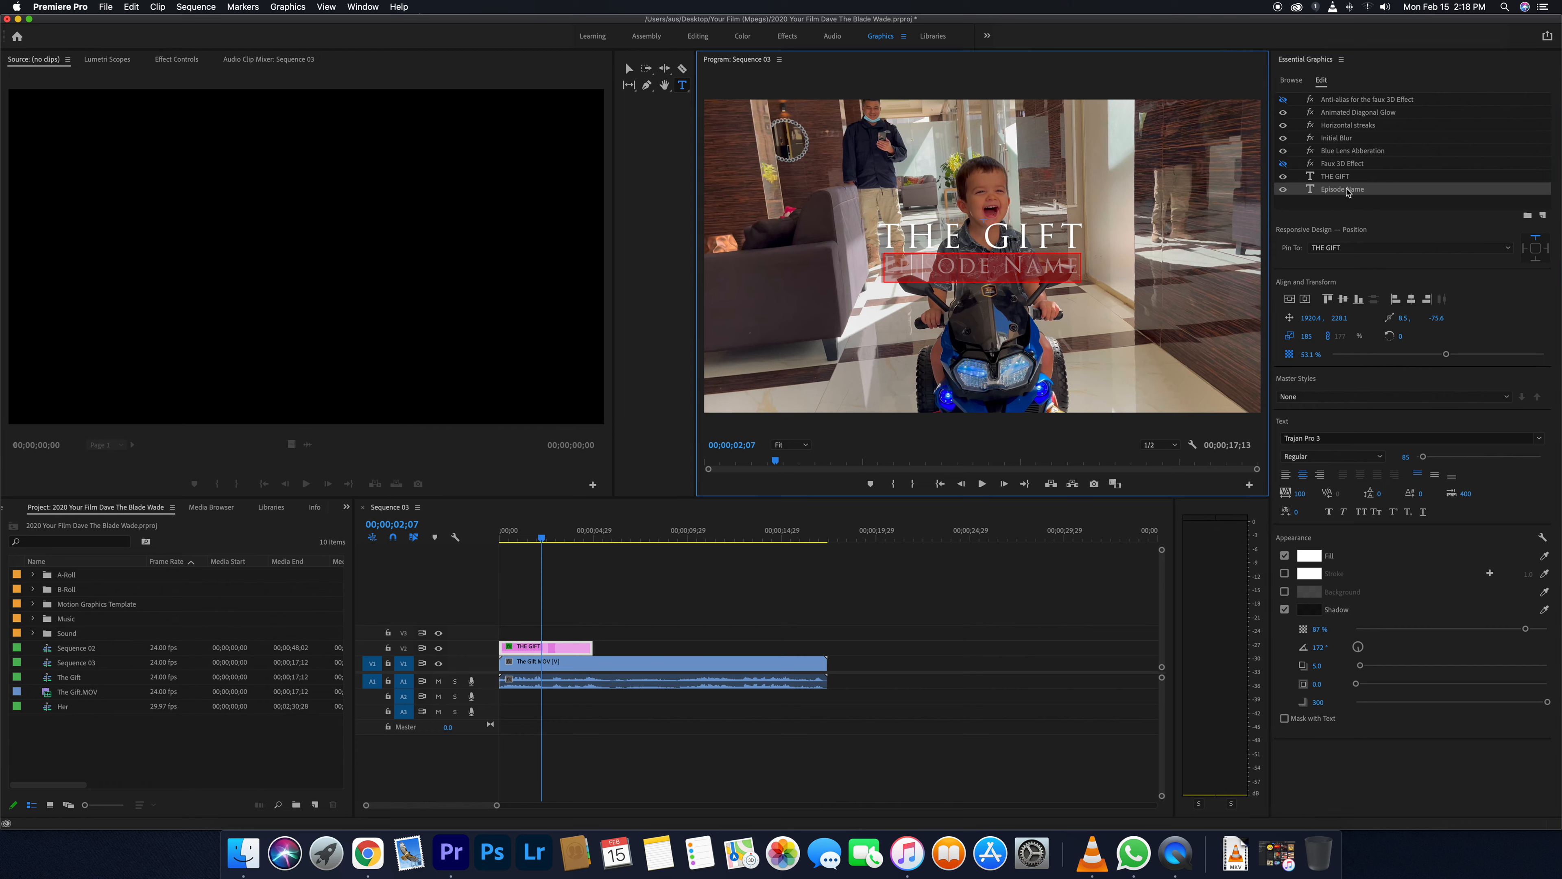
pyautogui.write('COMING C')
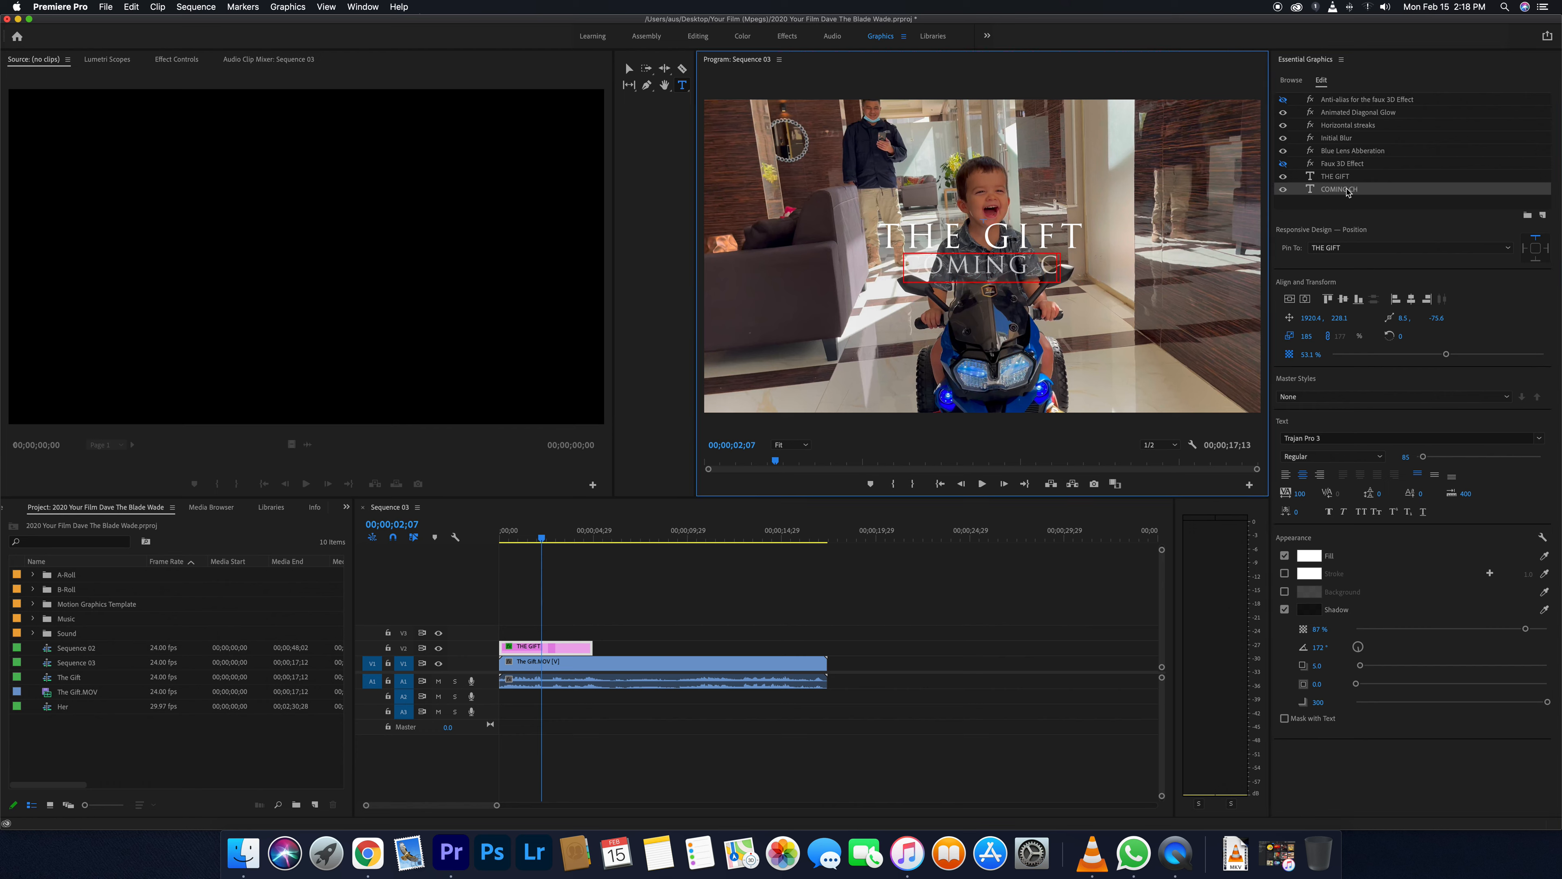
pyautogui.write('HRISTMAS 2020')
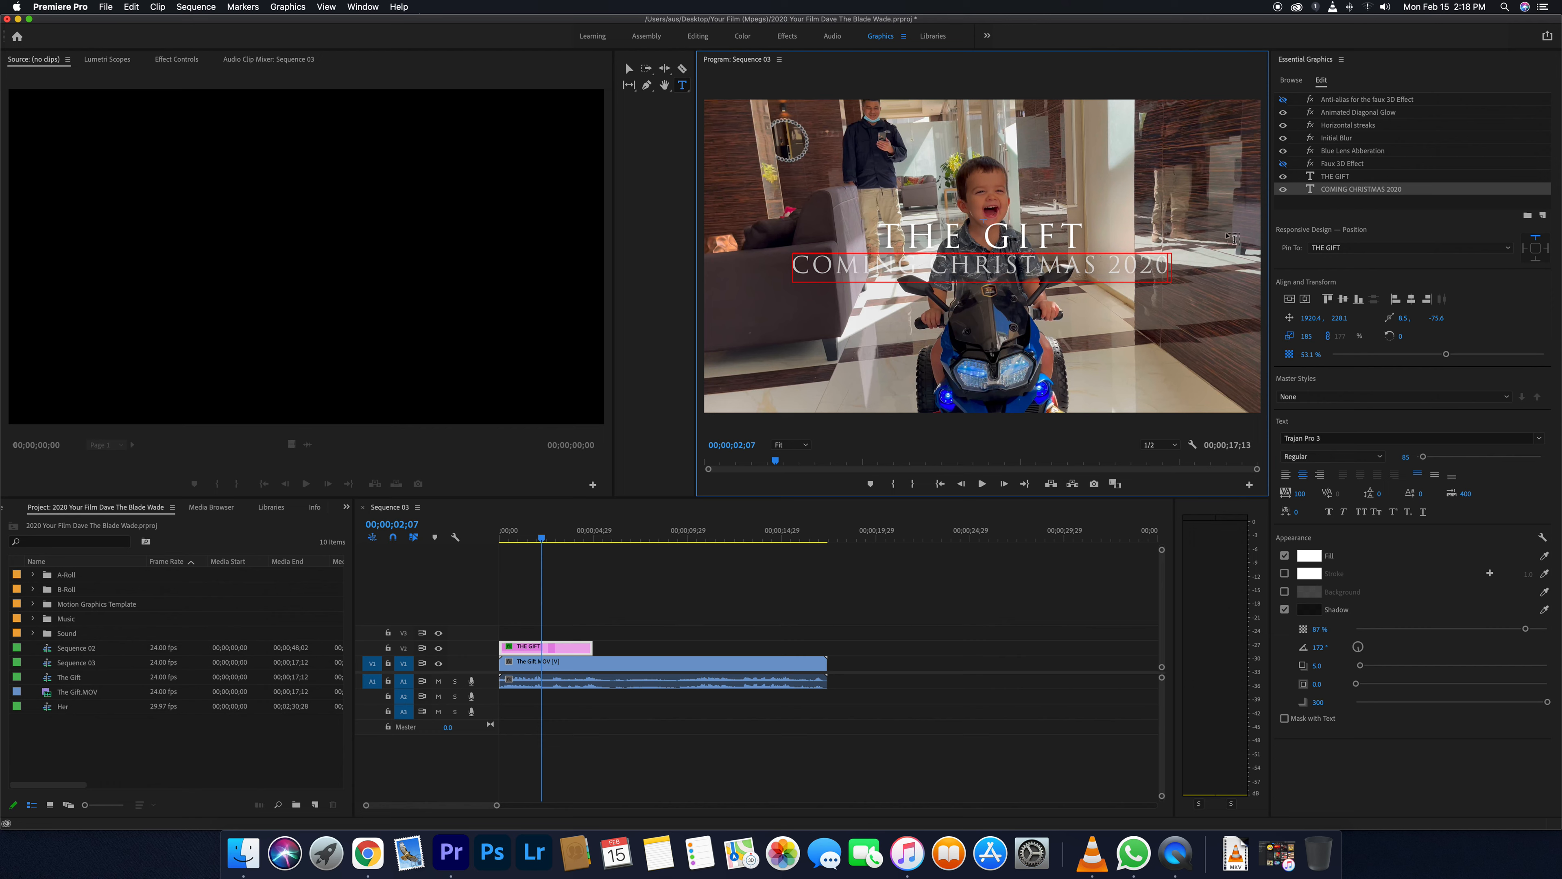
# Step: Add a black stroke with a width of 6 to the "THE GIFT" text
pyautogui.click(1348, 176)
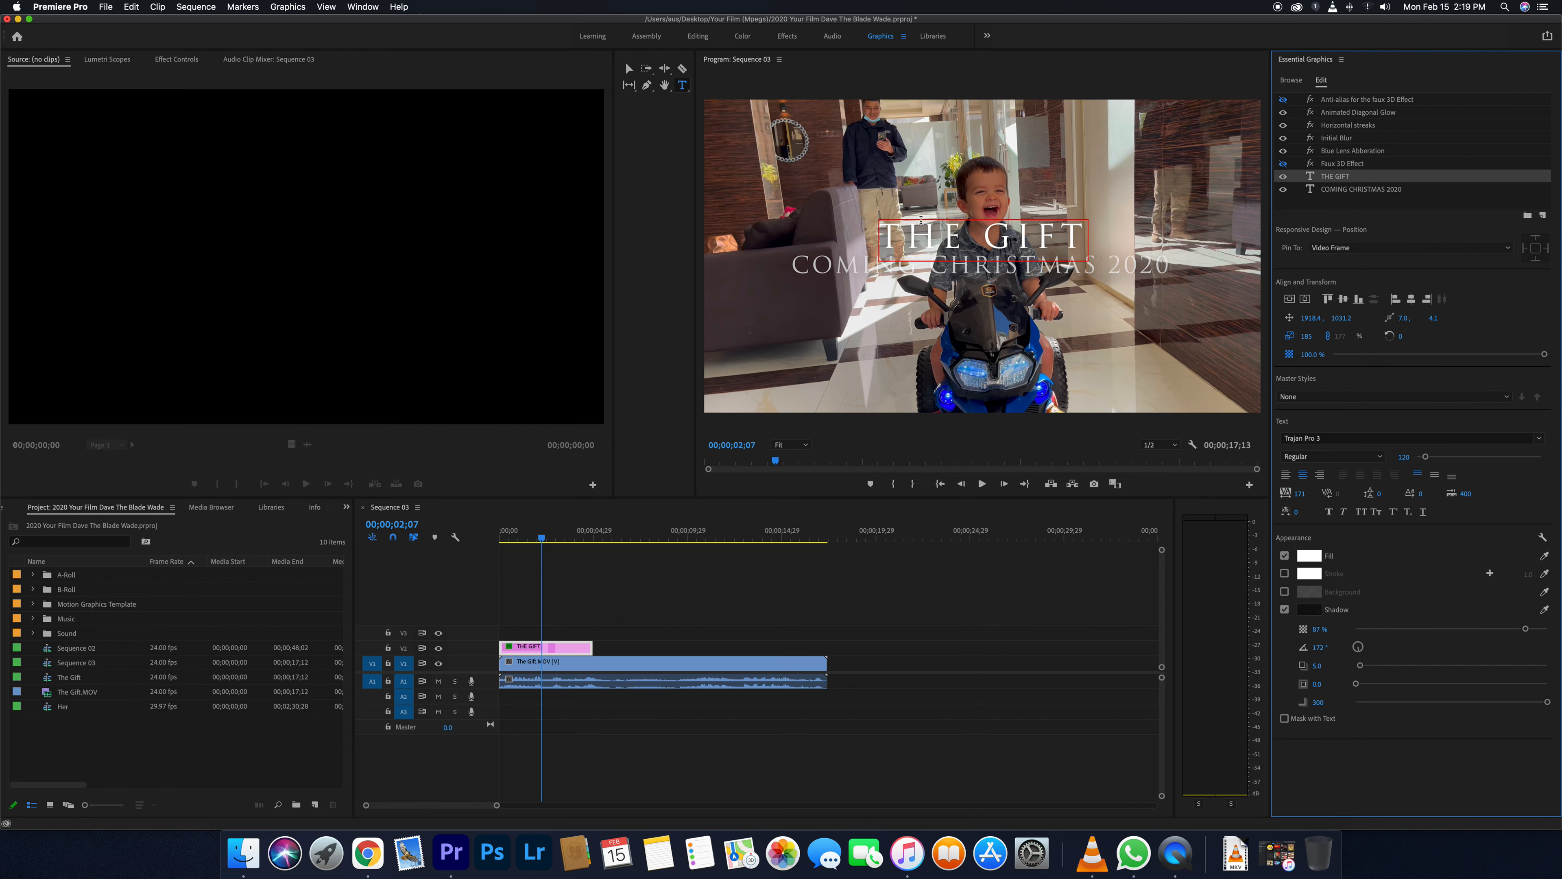
pyautogui.click(931, 241)
pyautogui.press('super+a')
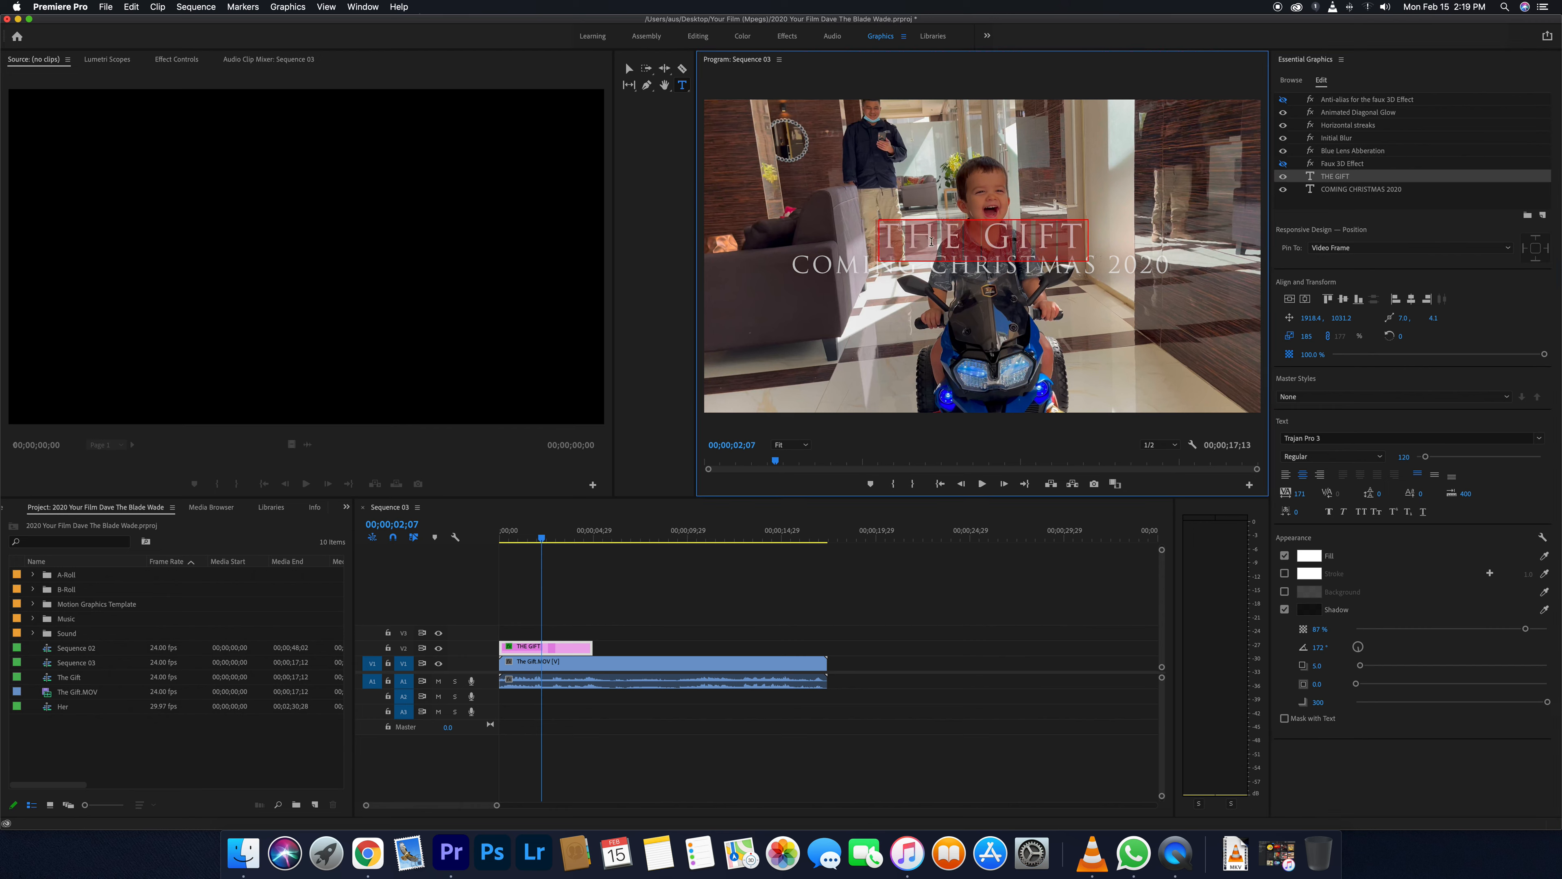
pyautogui.click(1284, 574)
pyautogui.click(1309, 574)
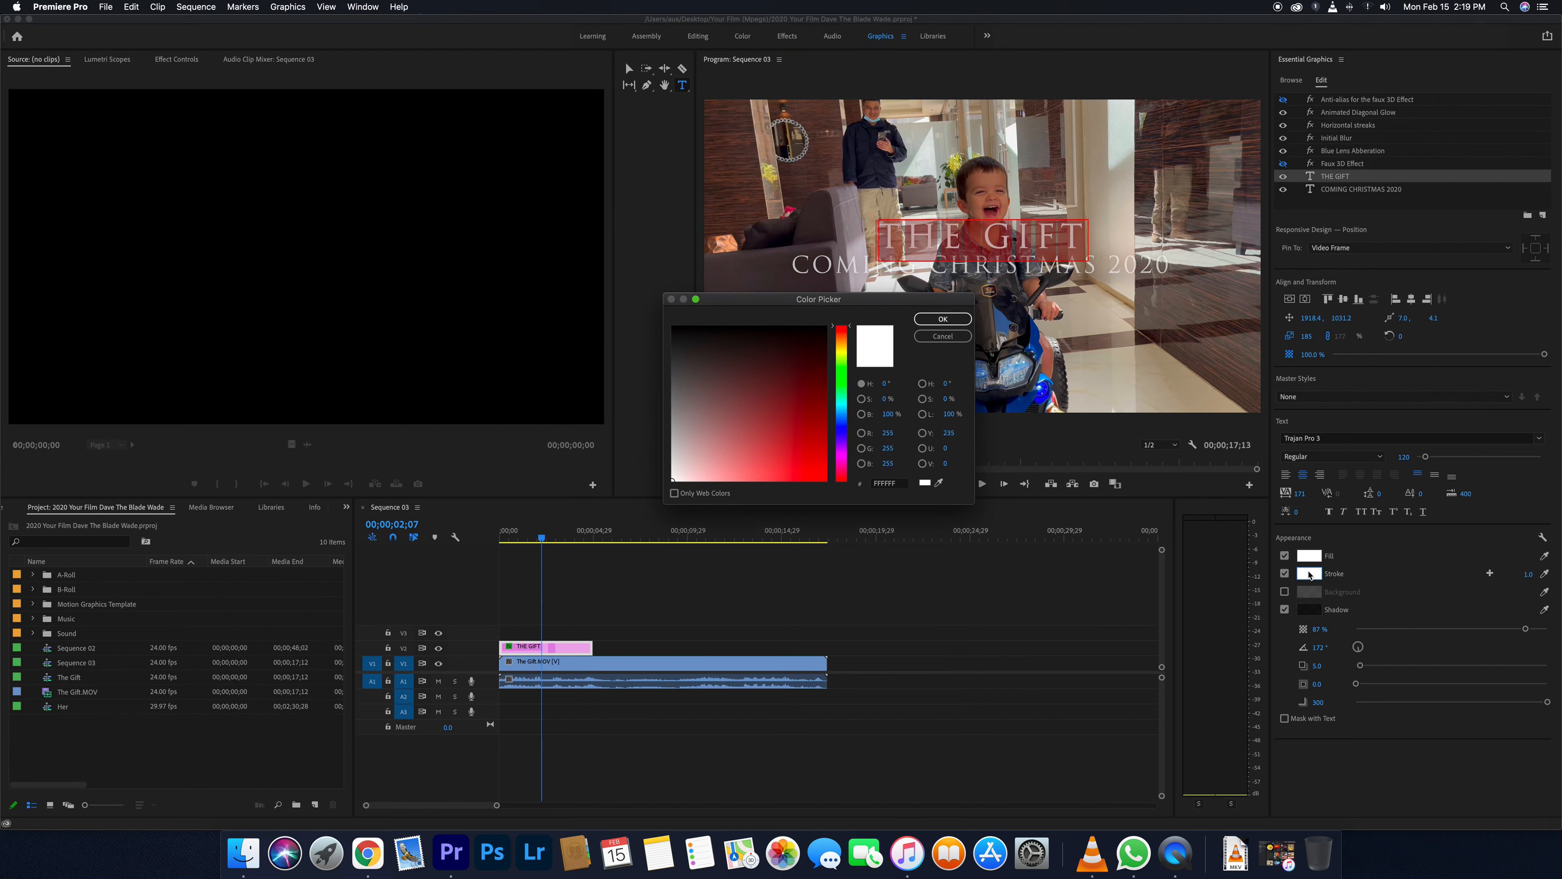
pyautogui.click(820, 329)
pyautogui.click(942, 319)
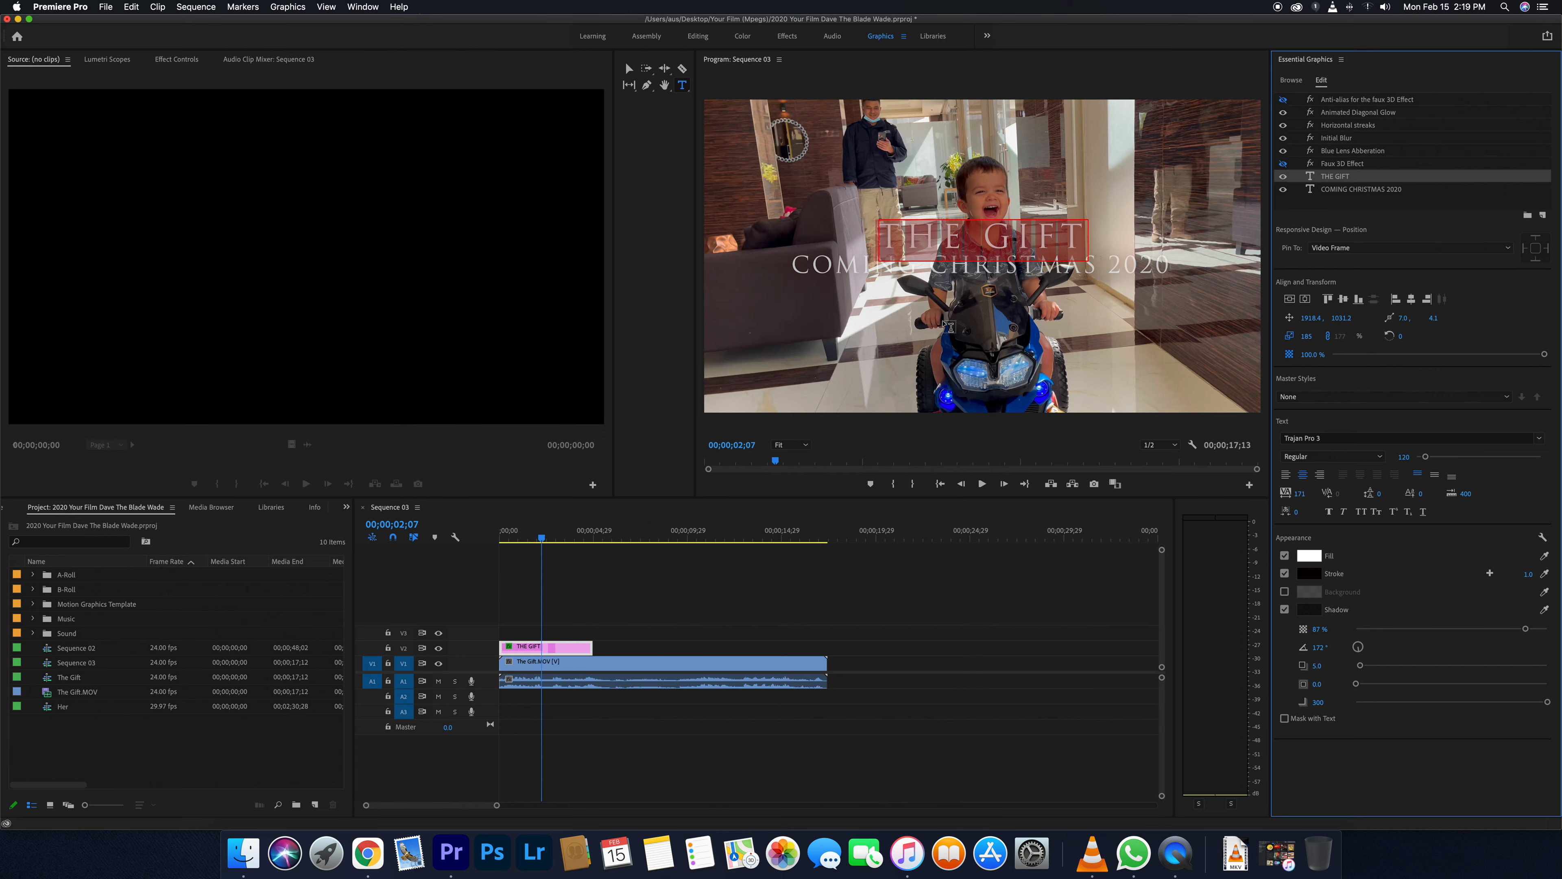
pyautogui.click(1516, 572)
pyautogui.write('6')
pyautogui.click(1368, 573)
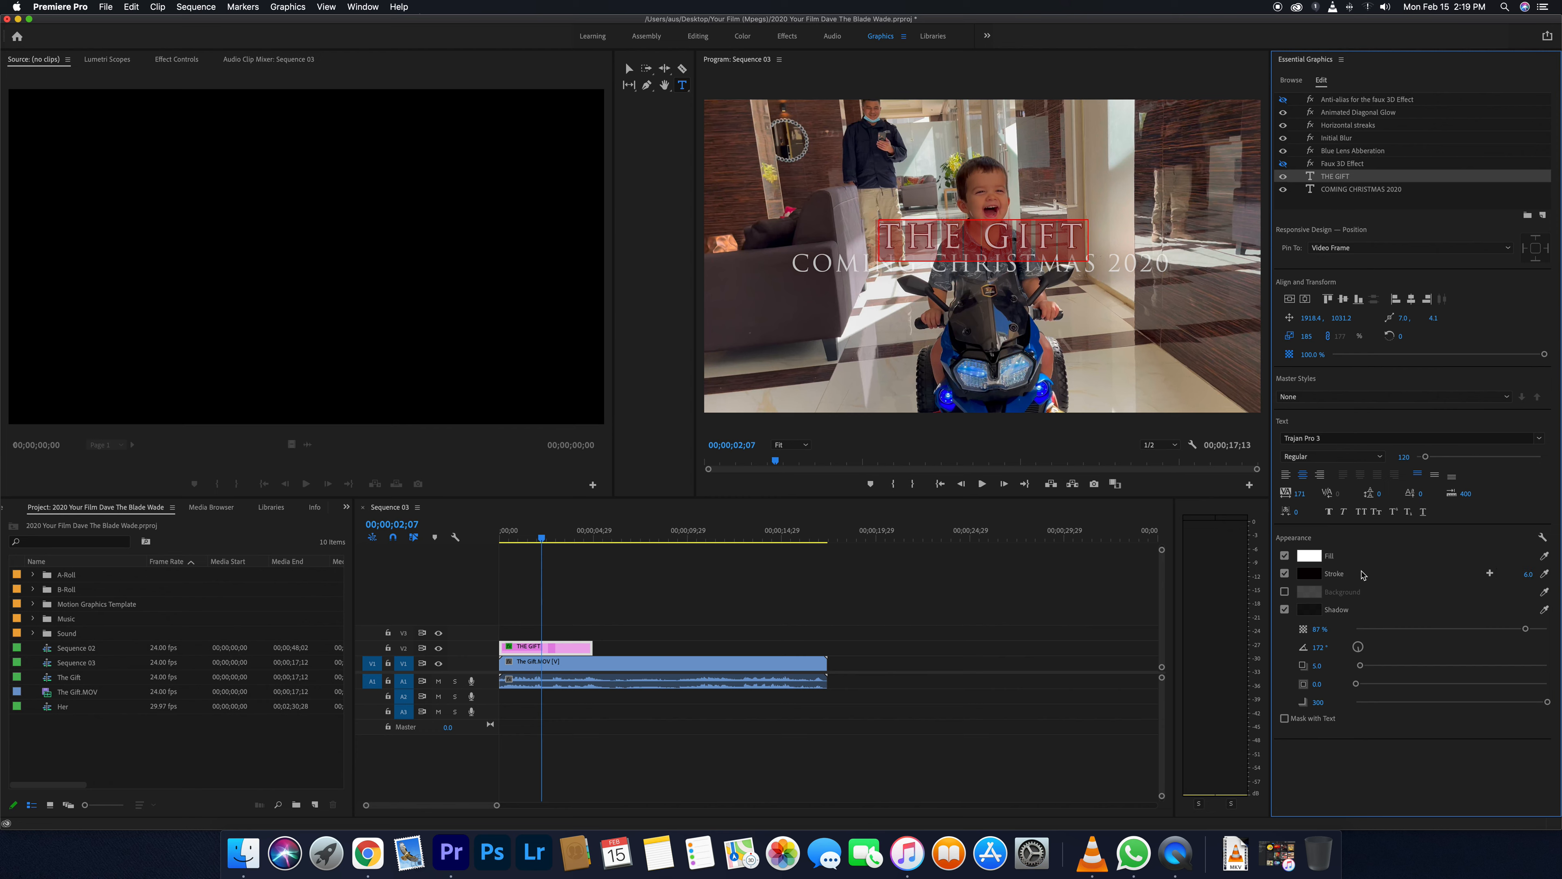
# Step: Add a black stroke with a width of 6 to the "COMING CHRISTMAS 2020" text
pyautogui.click(853, 267)
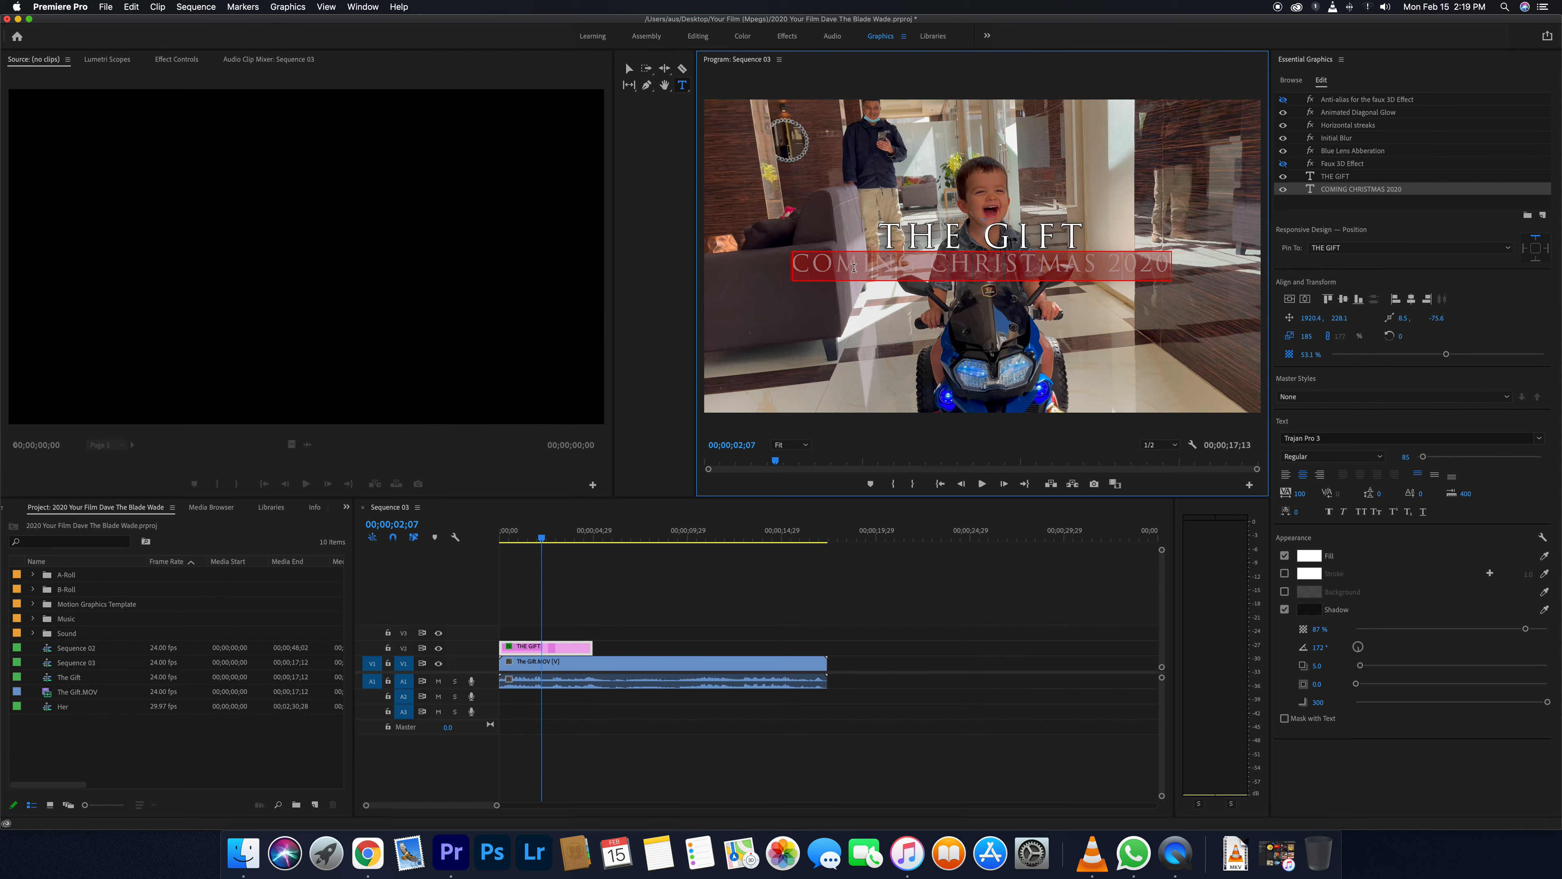
pyautogui.click(1285, 575)
pyautogui.click(1308, 574)
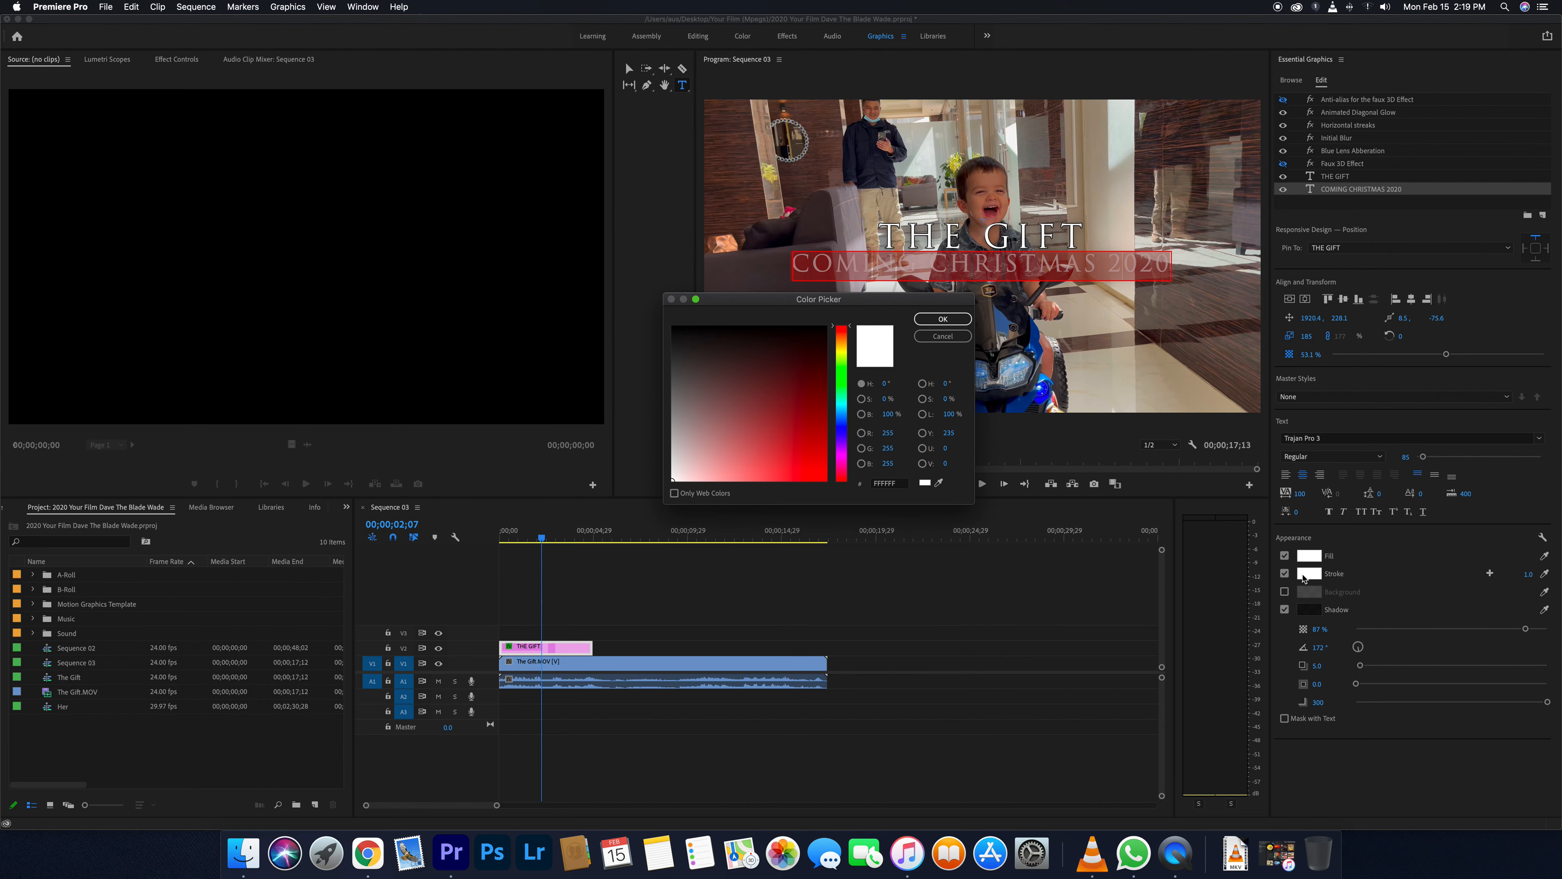
pyautogui.click(825, 328)
pyautogui.click(942, 318)
pyautogui.click(1516, 574)
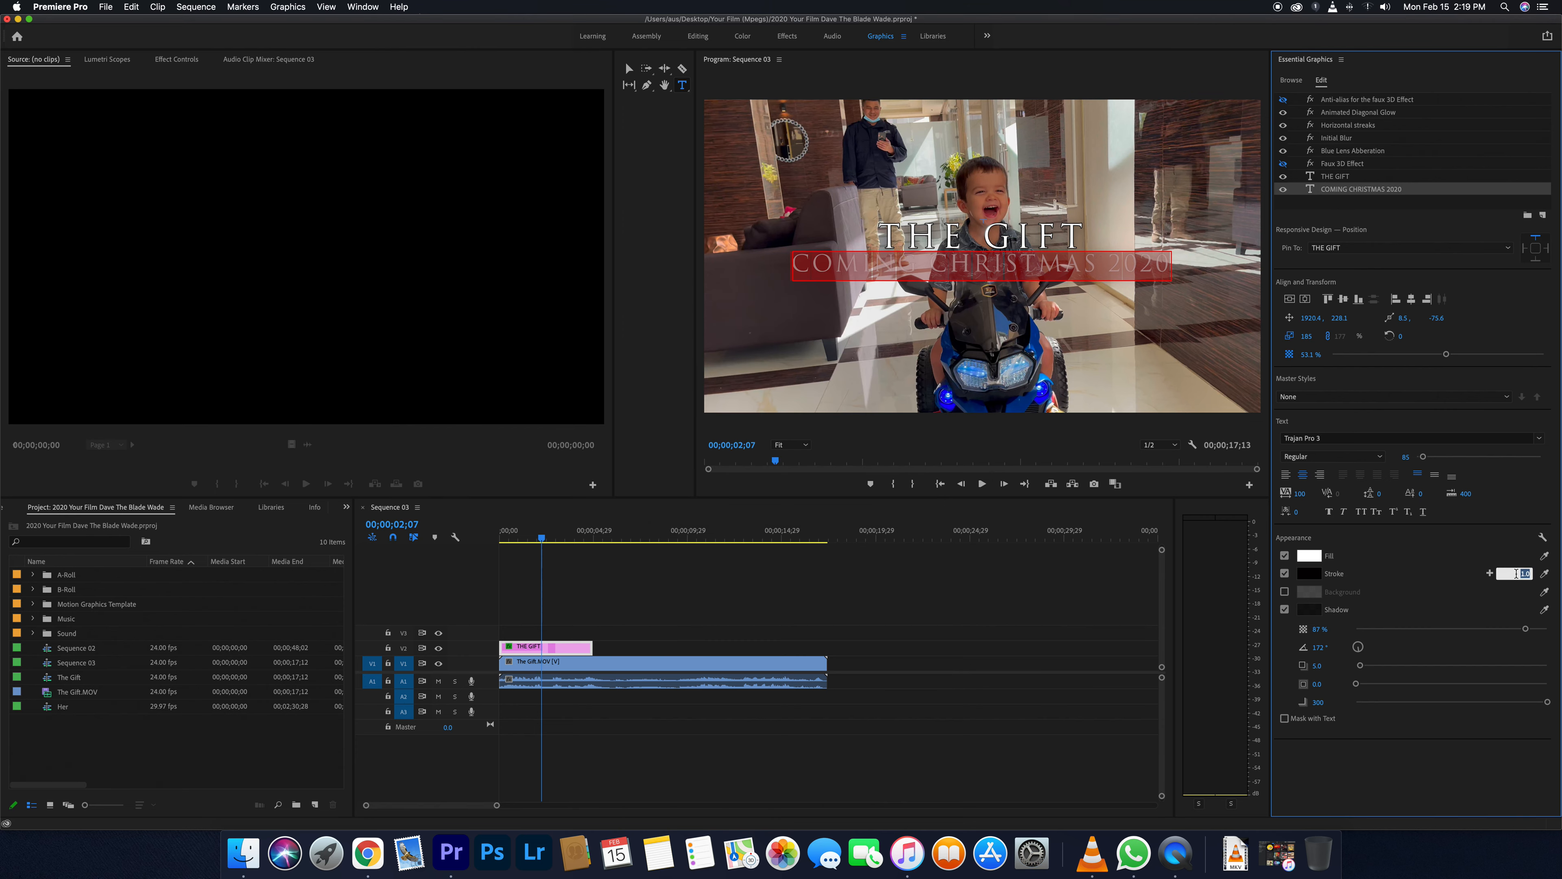
pyautogui.write('6')
pyautogui.press('Return')
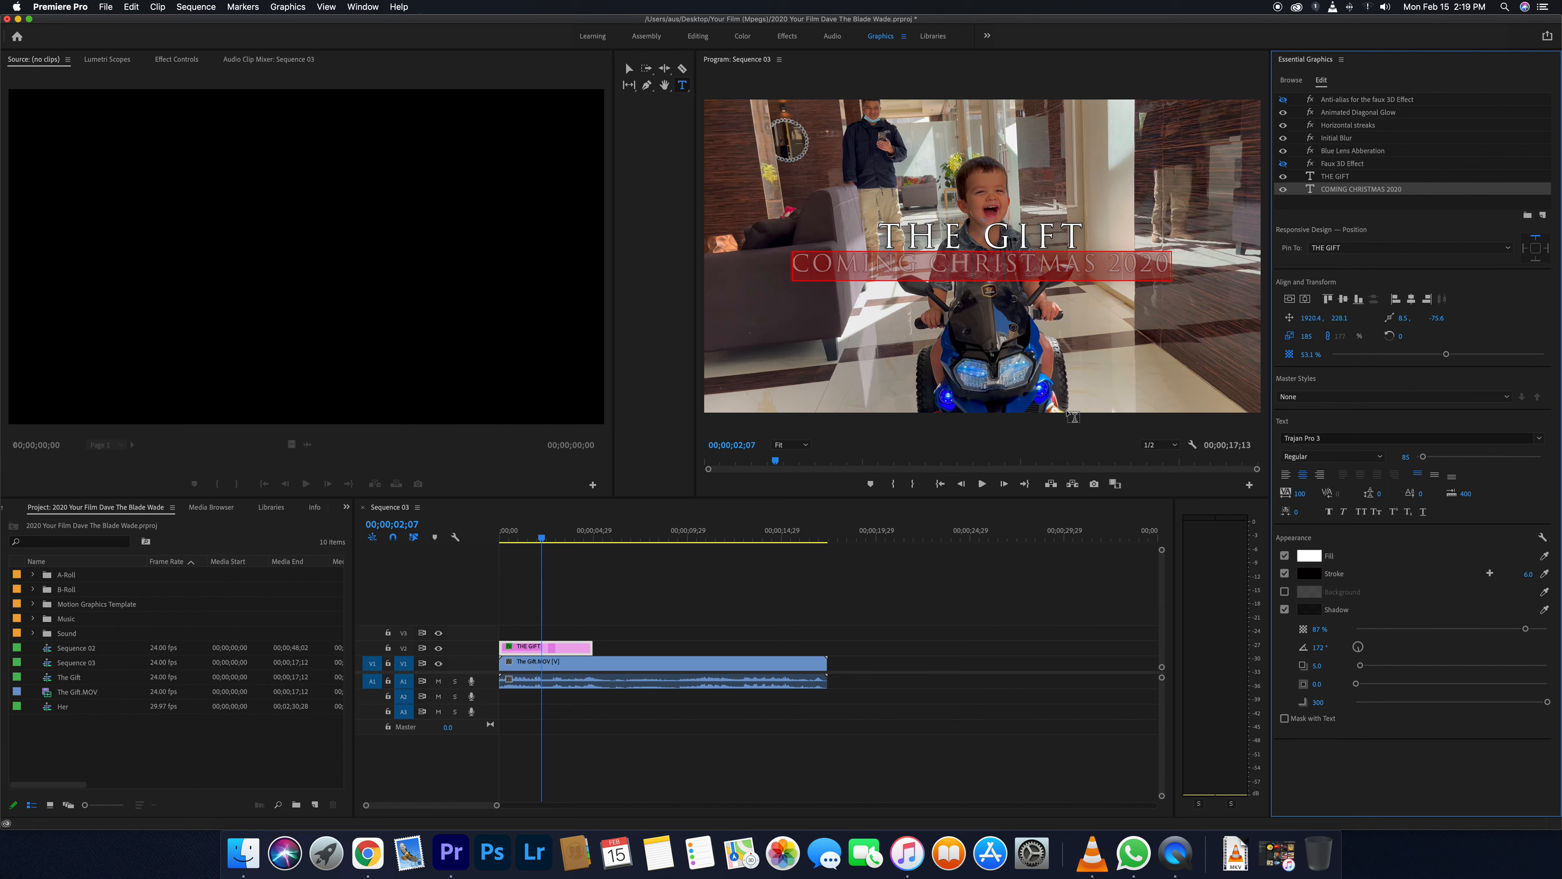
pyautogui.click(1078, 393)
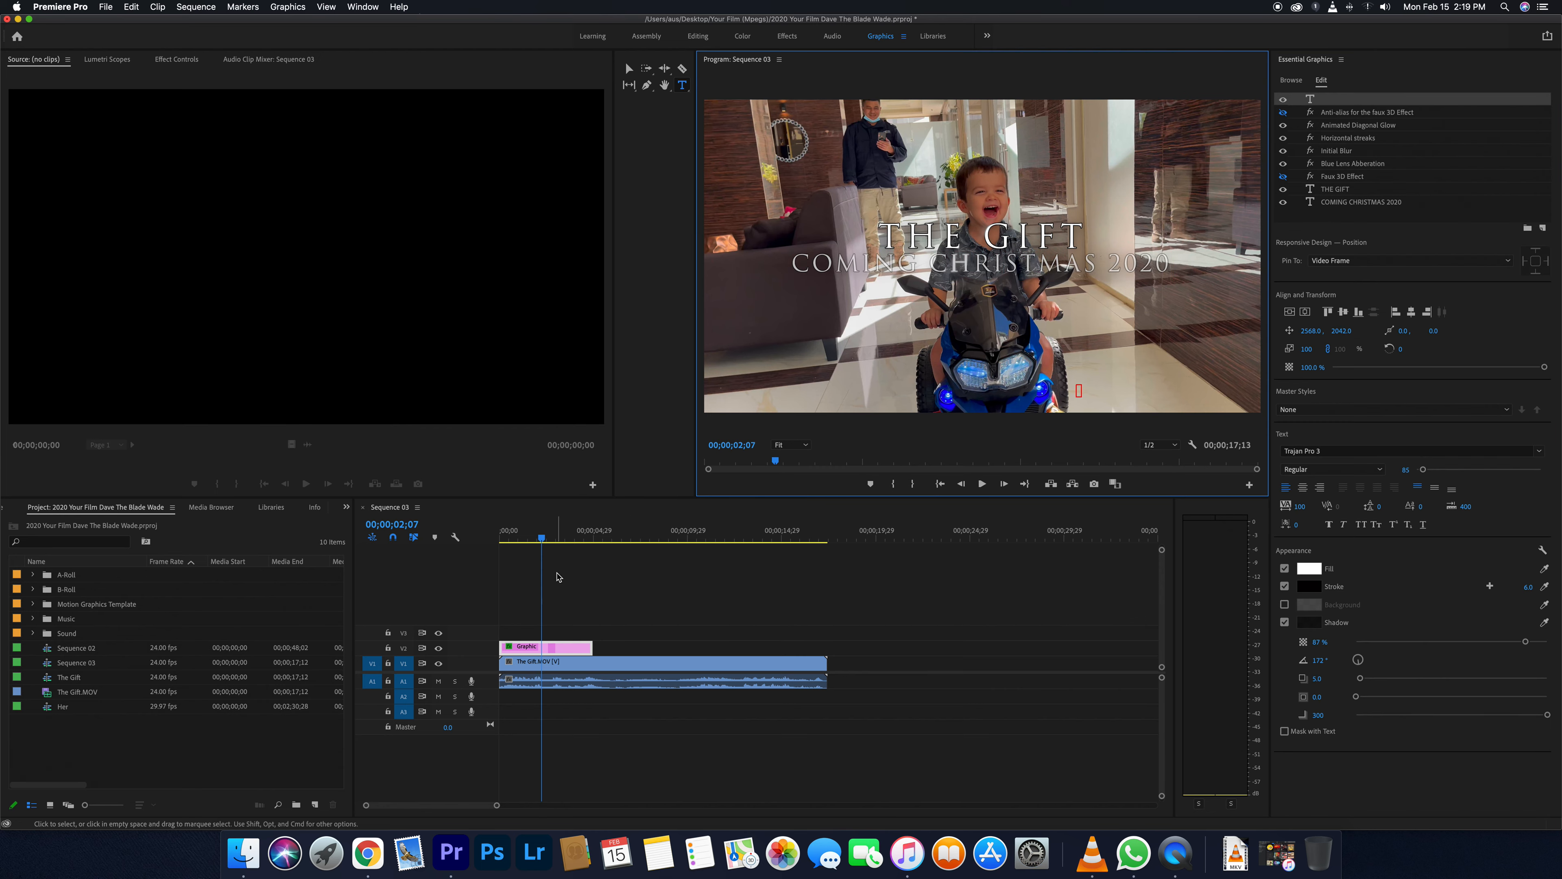
# Step: Play the sequence from near its start to check the outlined title over the video
pyautogui.click(510, 539)
pyautogui.press('space')
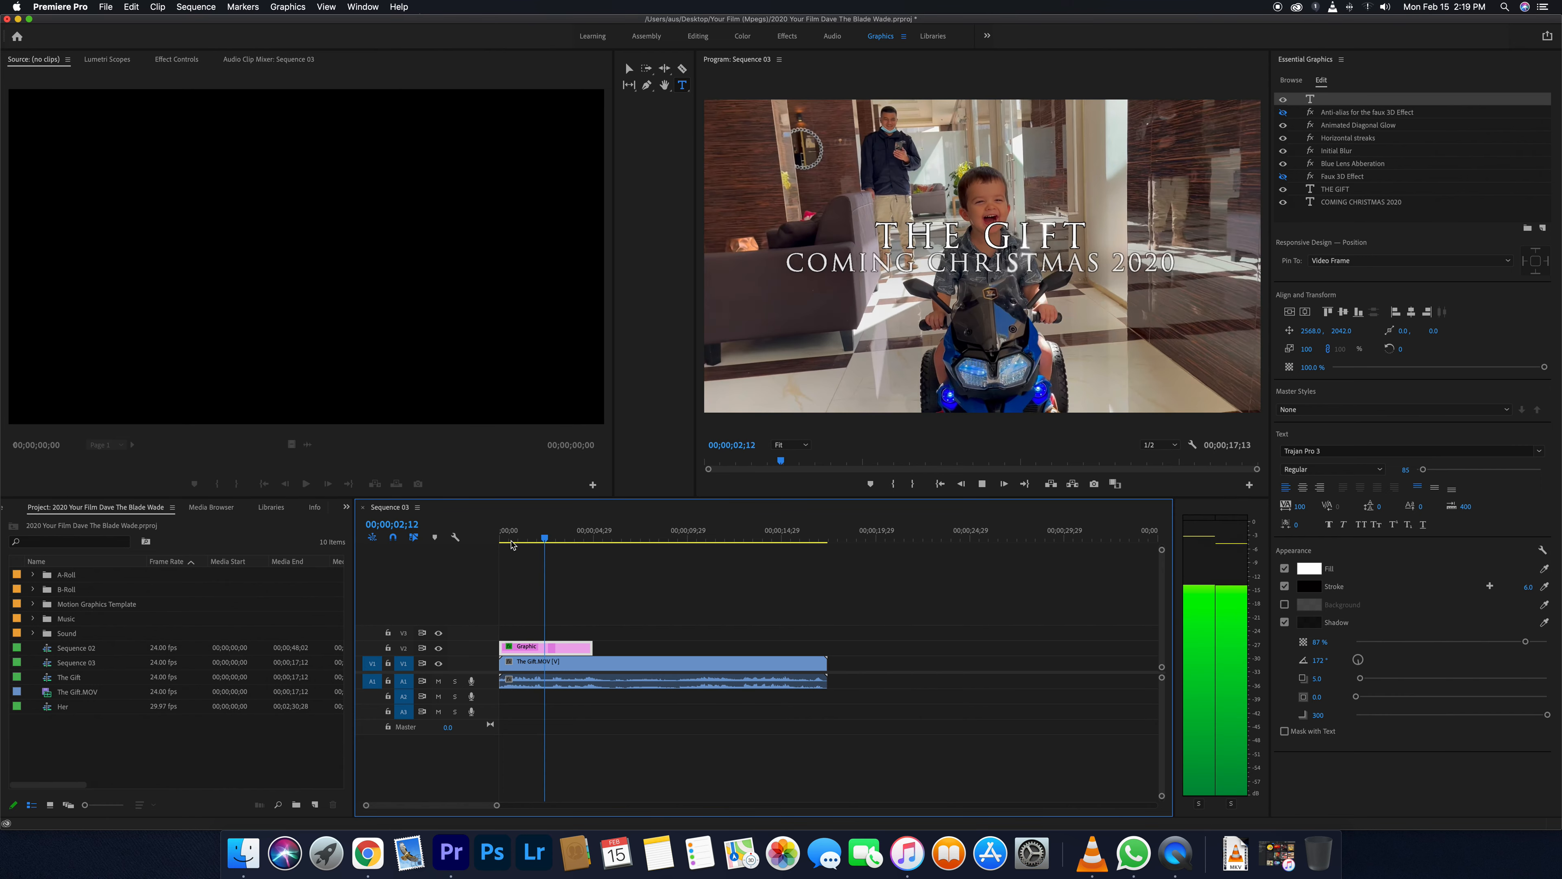
pyautogui.press('space')
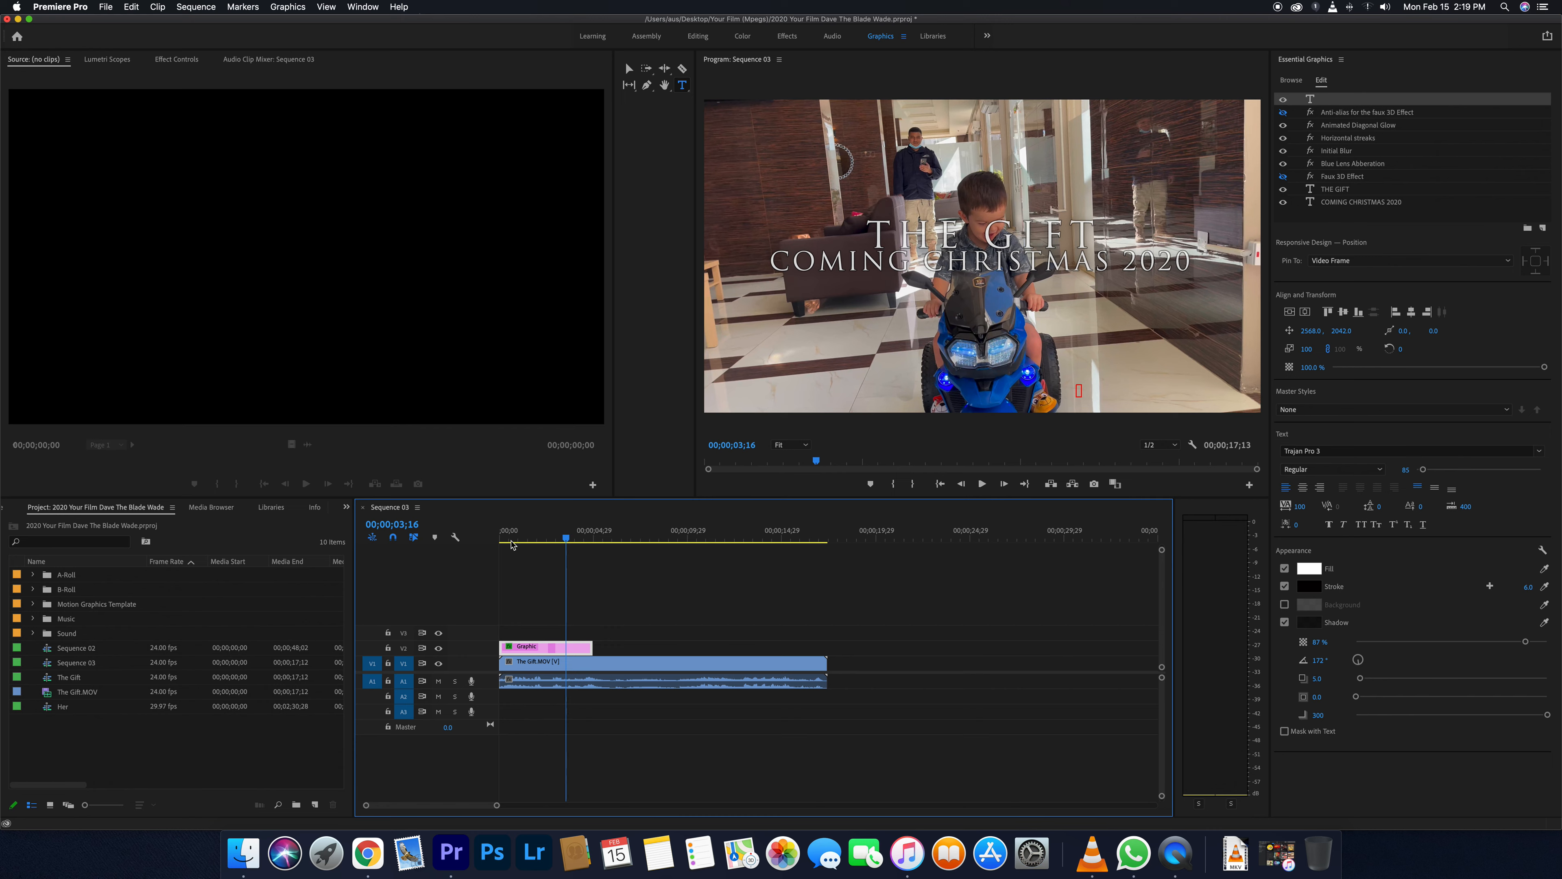
# Step: Move the playhead to 00;00;14;09 near the clip's end and activate the Type tool
pyautogui.click(770, 541)
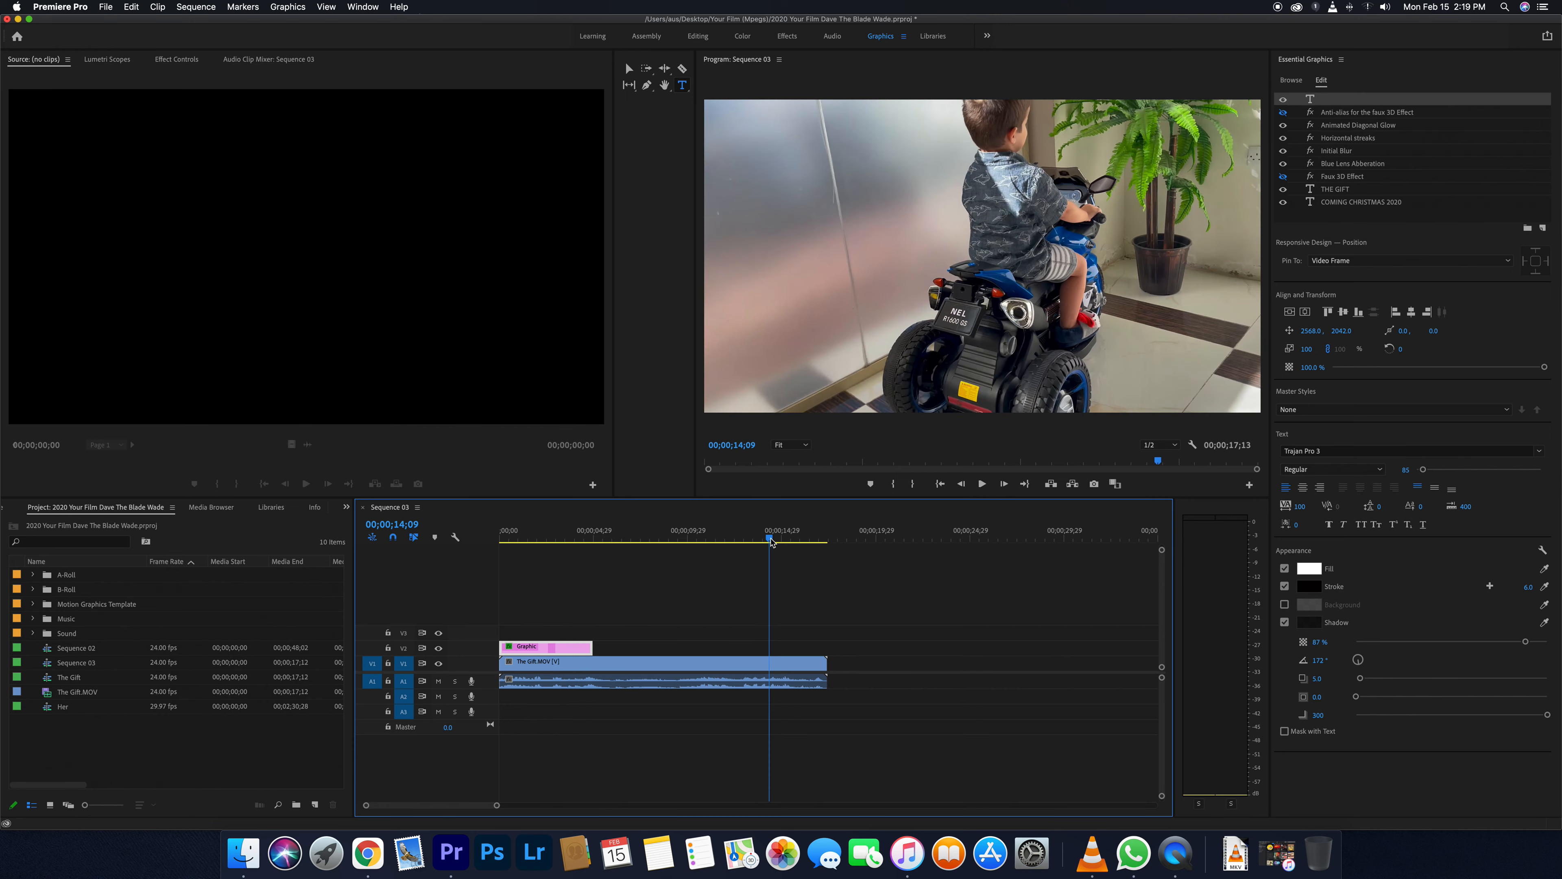
pyautogui.hscroll(2, 771, 541)
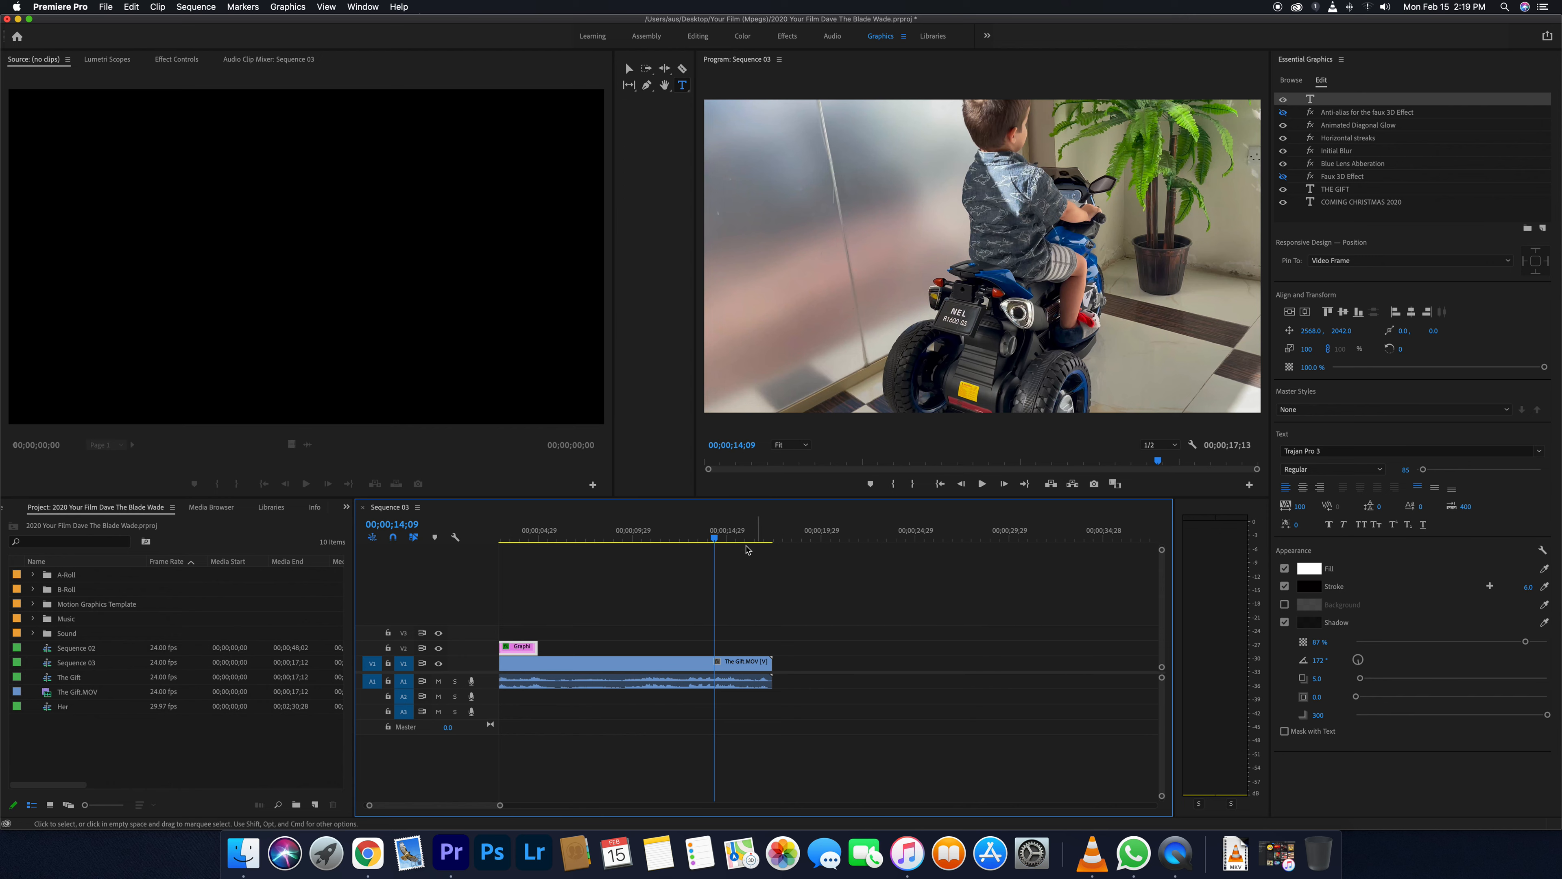
pyautogui.click(684, 91)
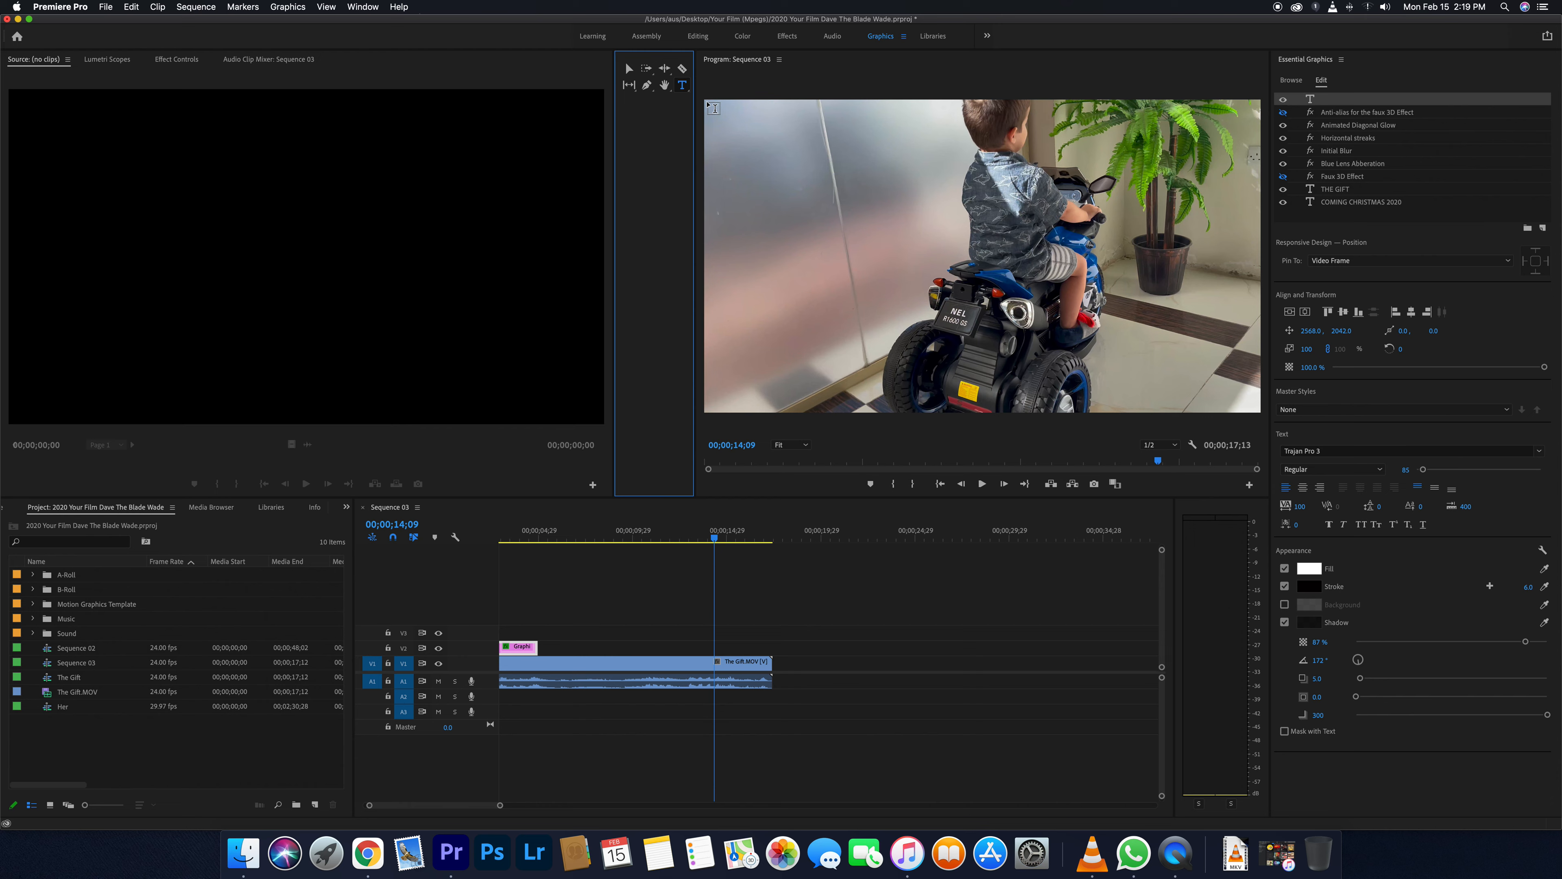
pyautogui.click(708, 106)
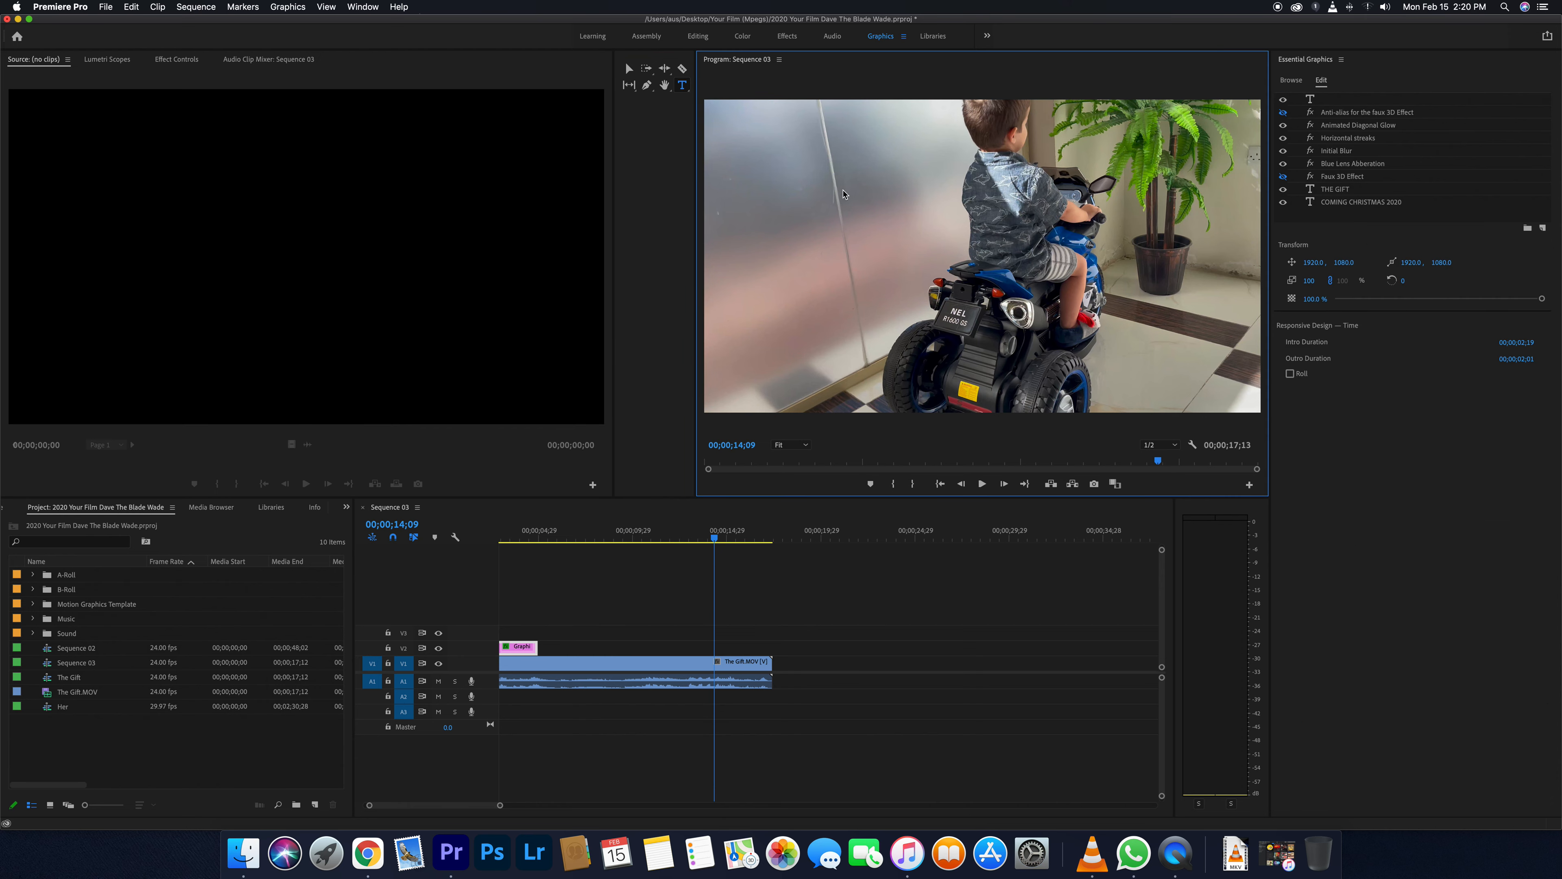
pyautogui.click(711, 115)
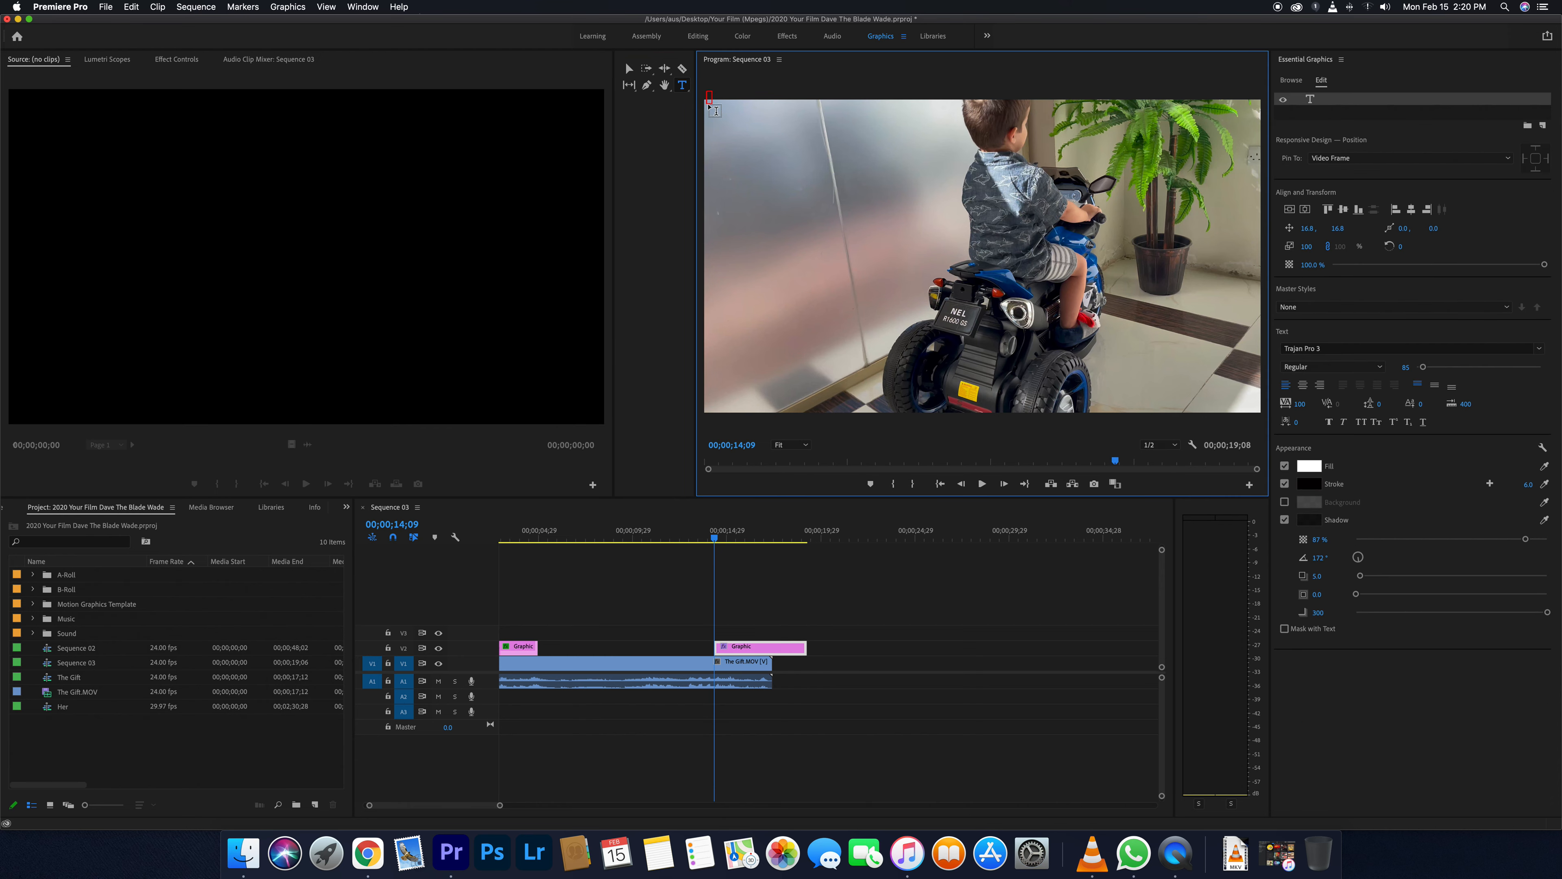
pyautogui.press('super+z')
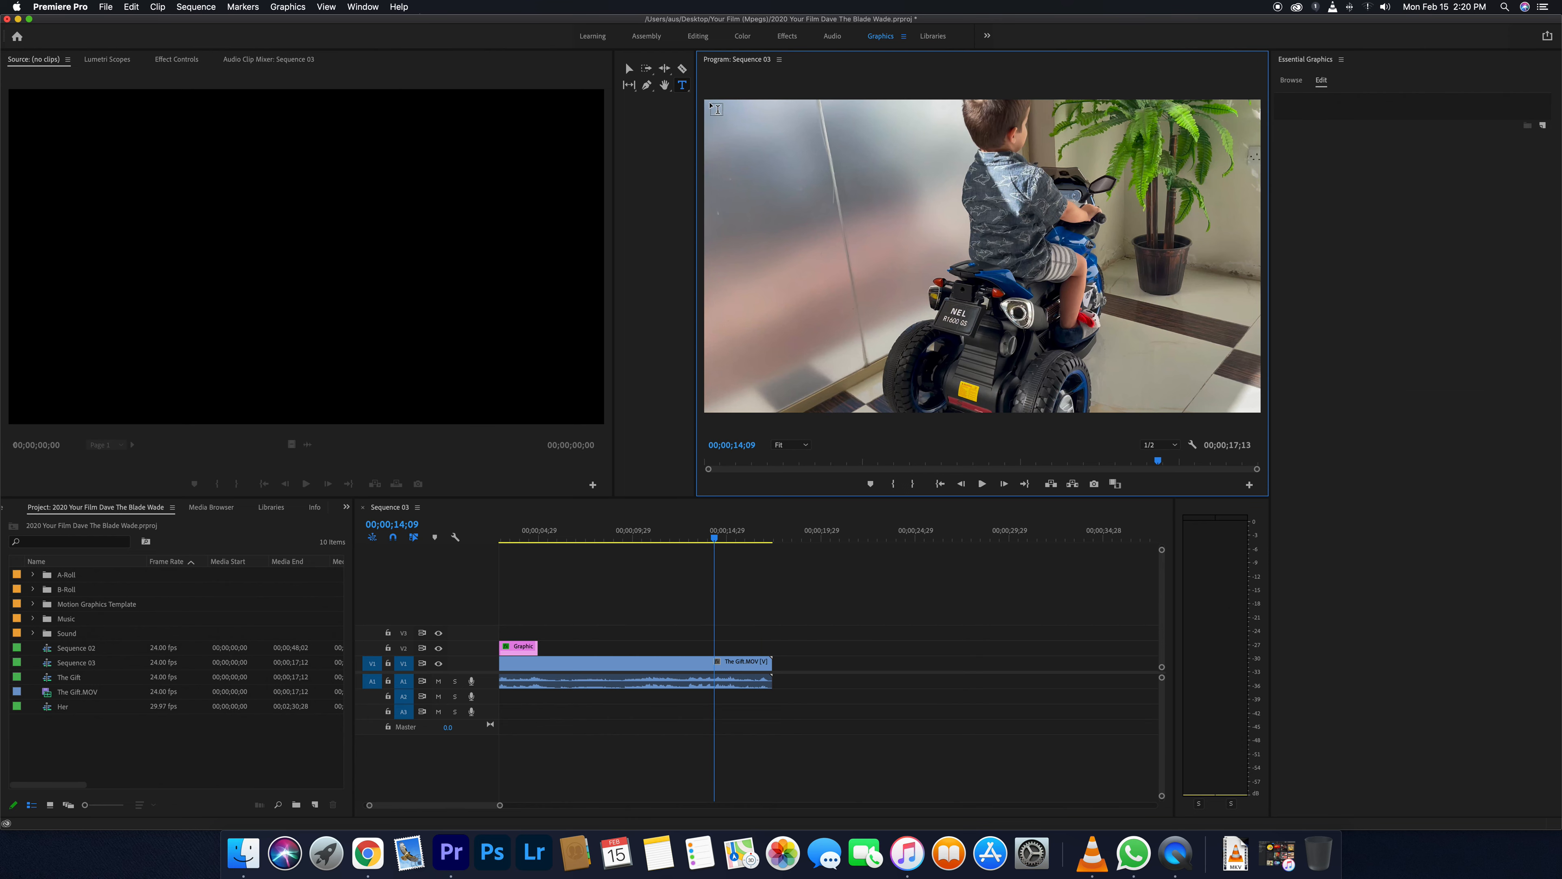
# Step: Draw a text box covering nearly the whole video frame, enter "CREDITS" in it as a trial and clear that text
pyautogui.moveTo(708, 106); pyautogui.dragTo(1257, 412)
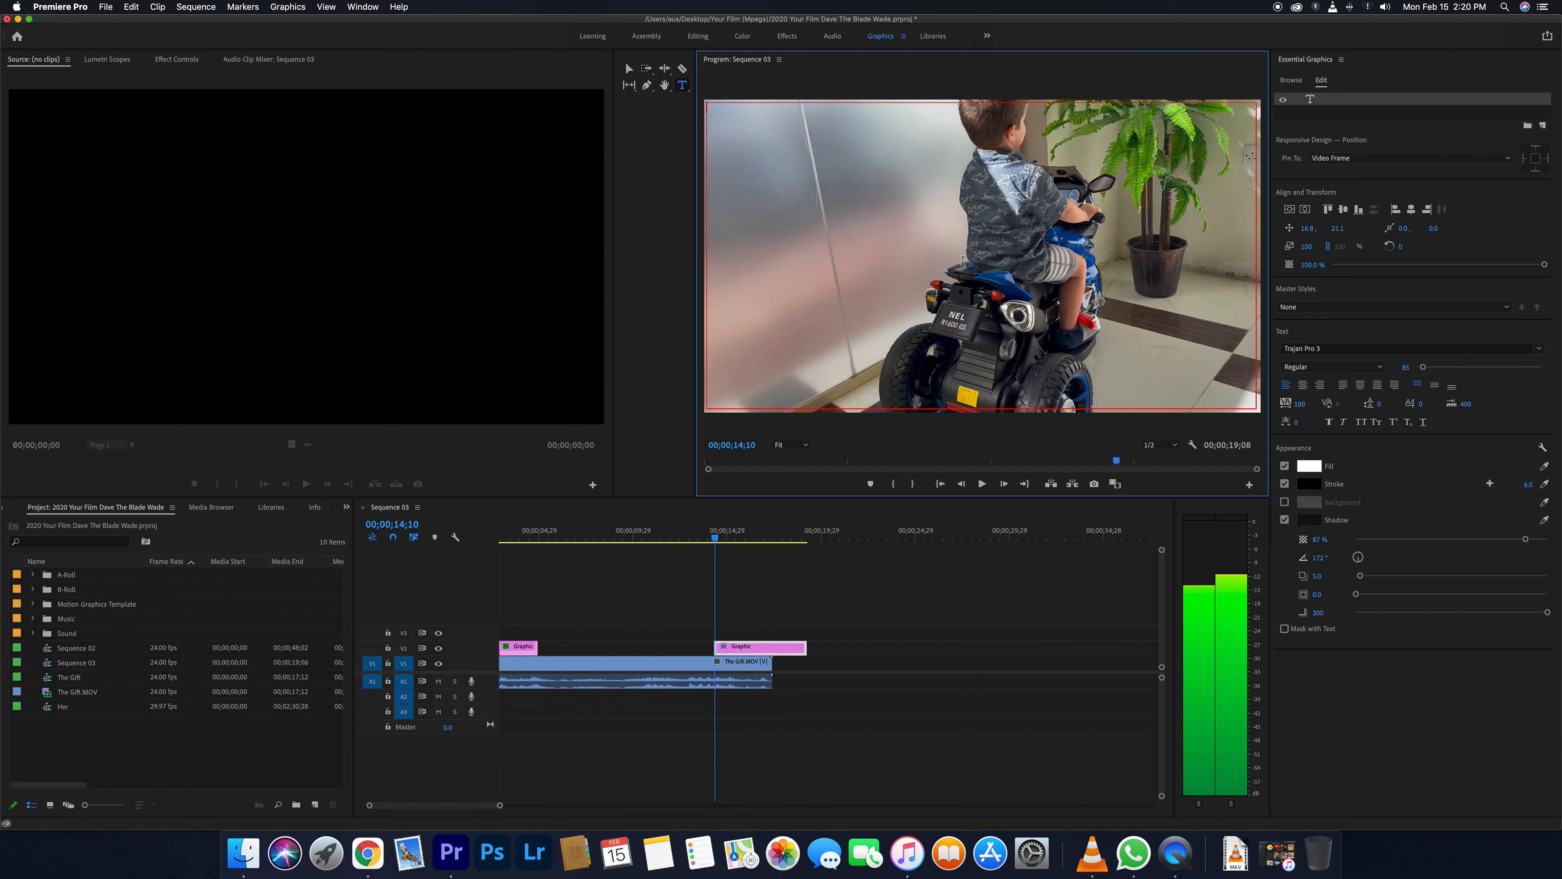
pyautogui.write('CREDITS')
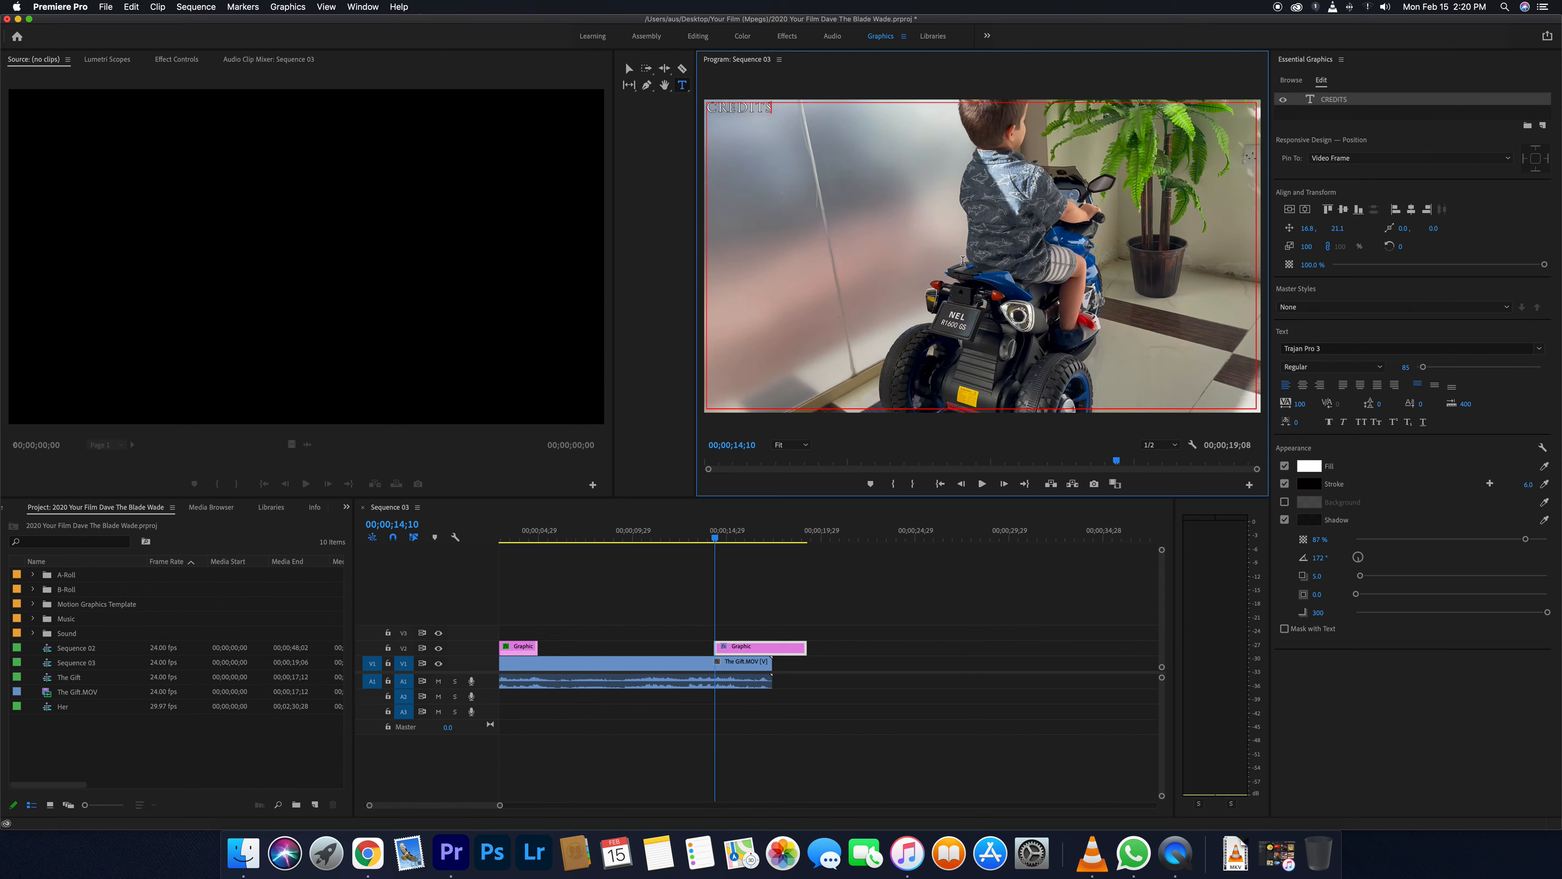
pyautogui.press('super+a')
pyautogui.press('BackSpace')
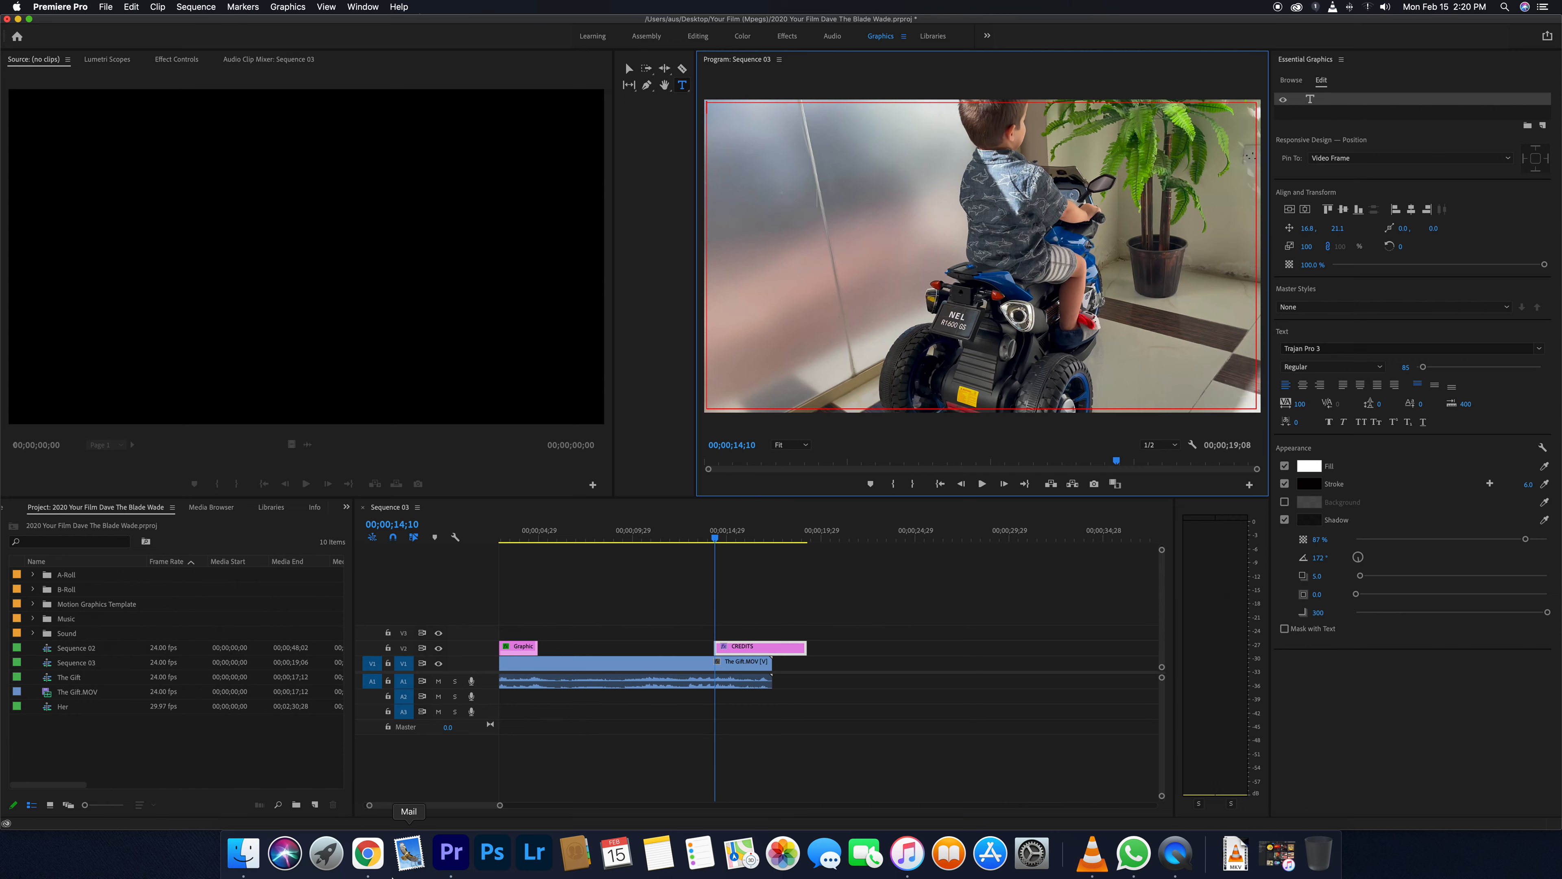
# Step: Check the crew credits in Google Docs in Chrome, return to Premiere Pro and paste the copied credits into the empty text box
pyautogui.click(367, 859)
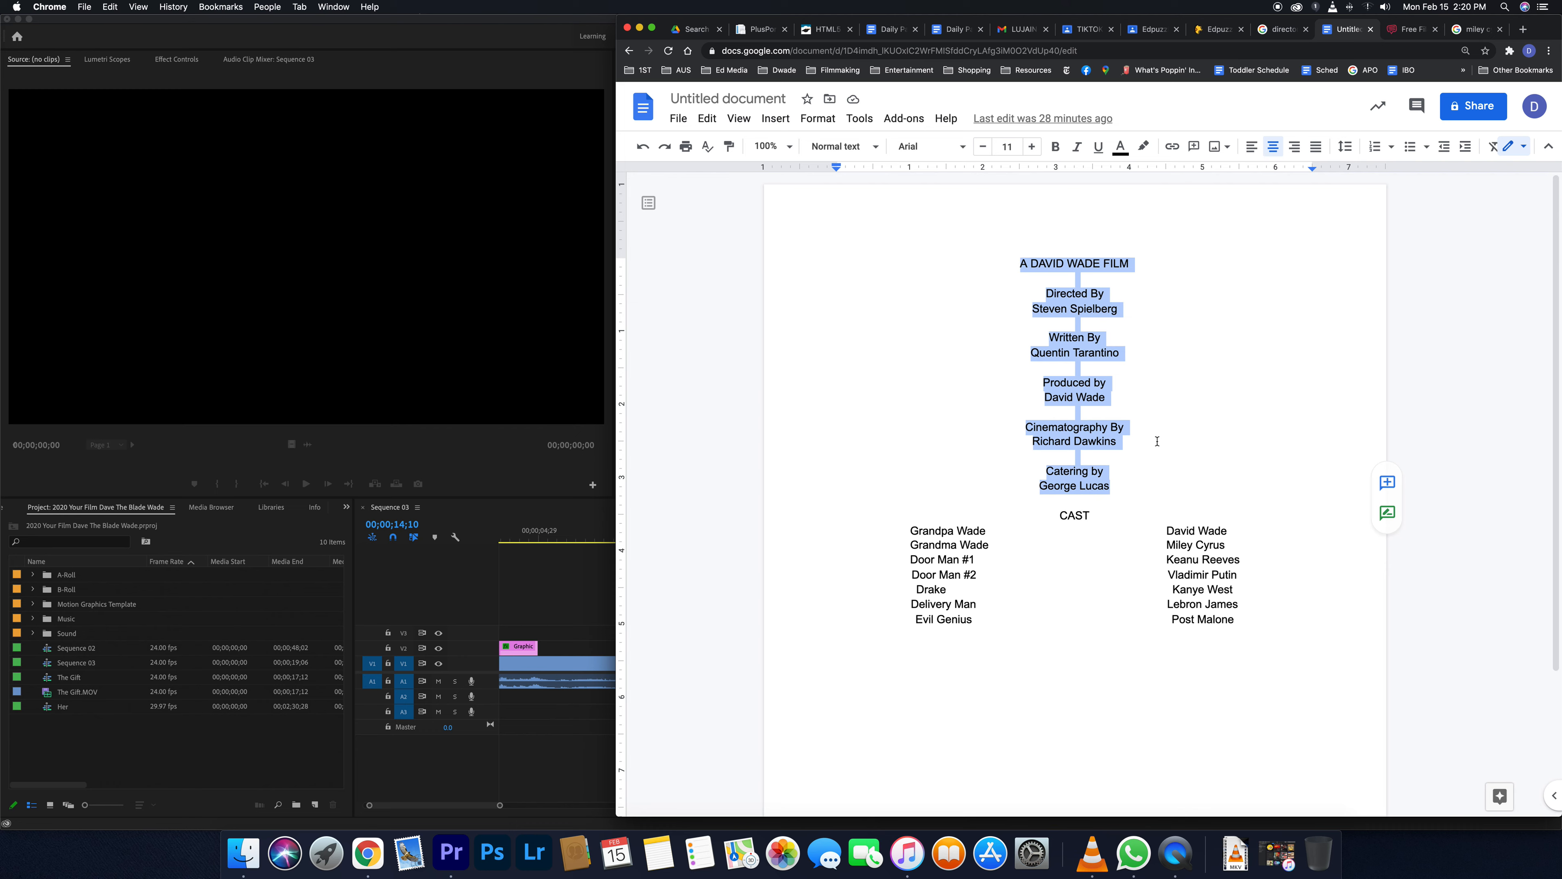
pyautogui.click(562, 363)
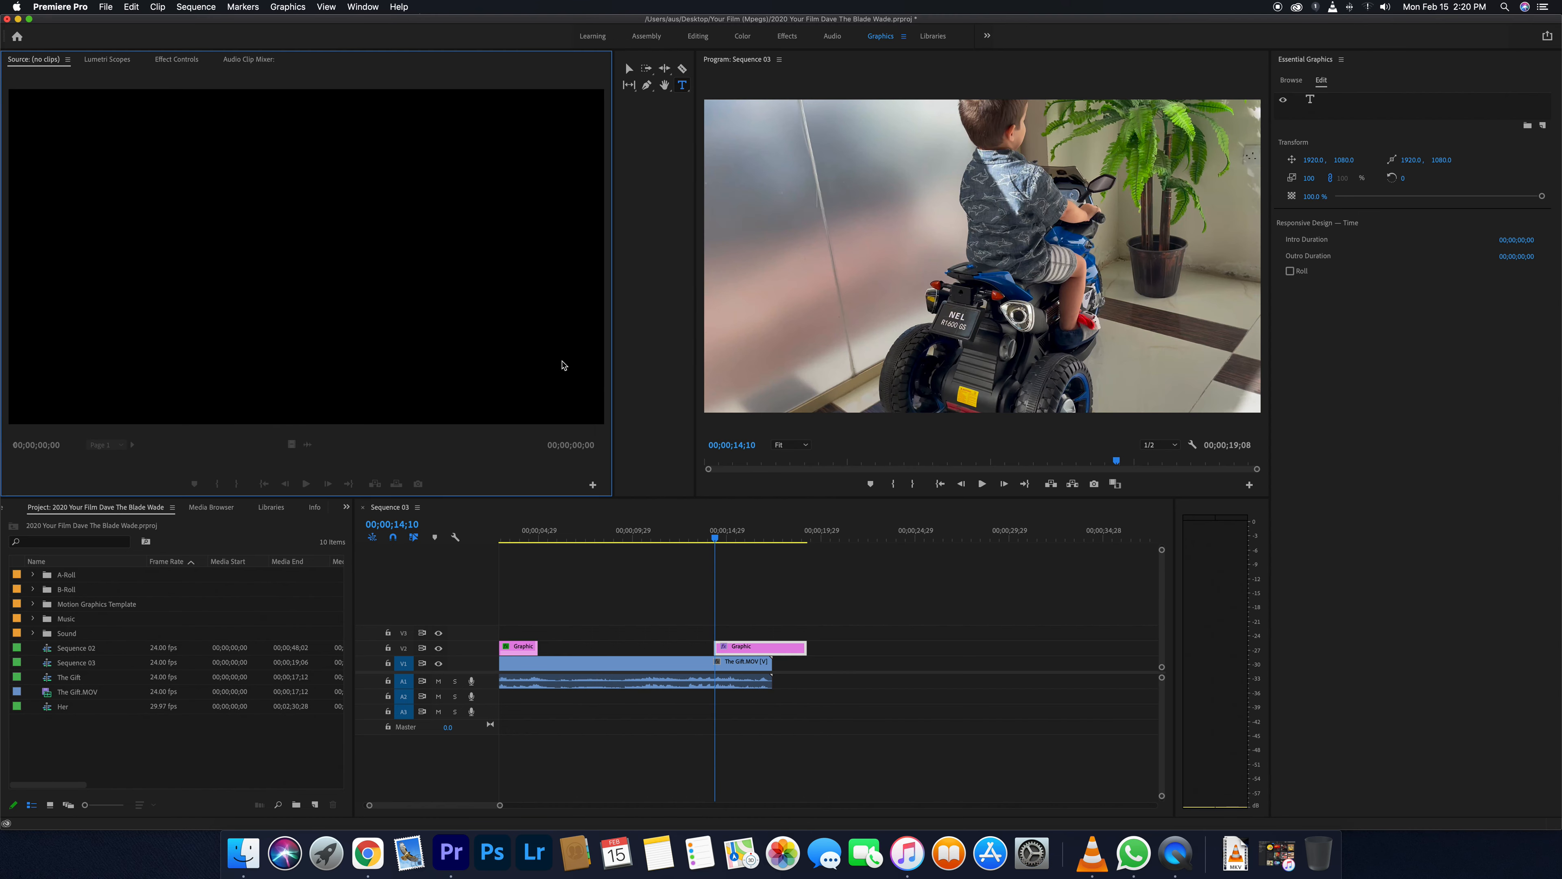
pyautogui.click(749, 129)
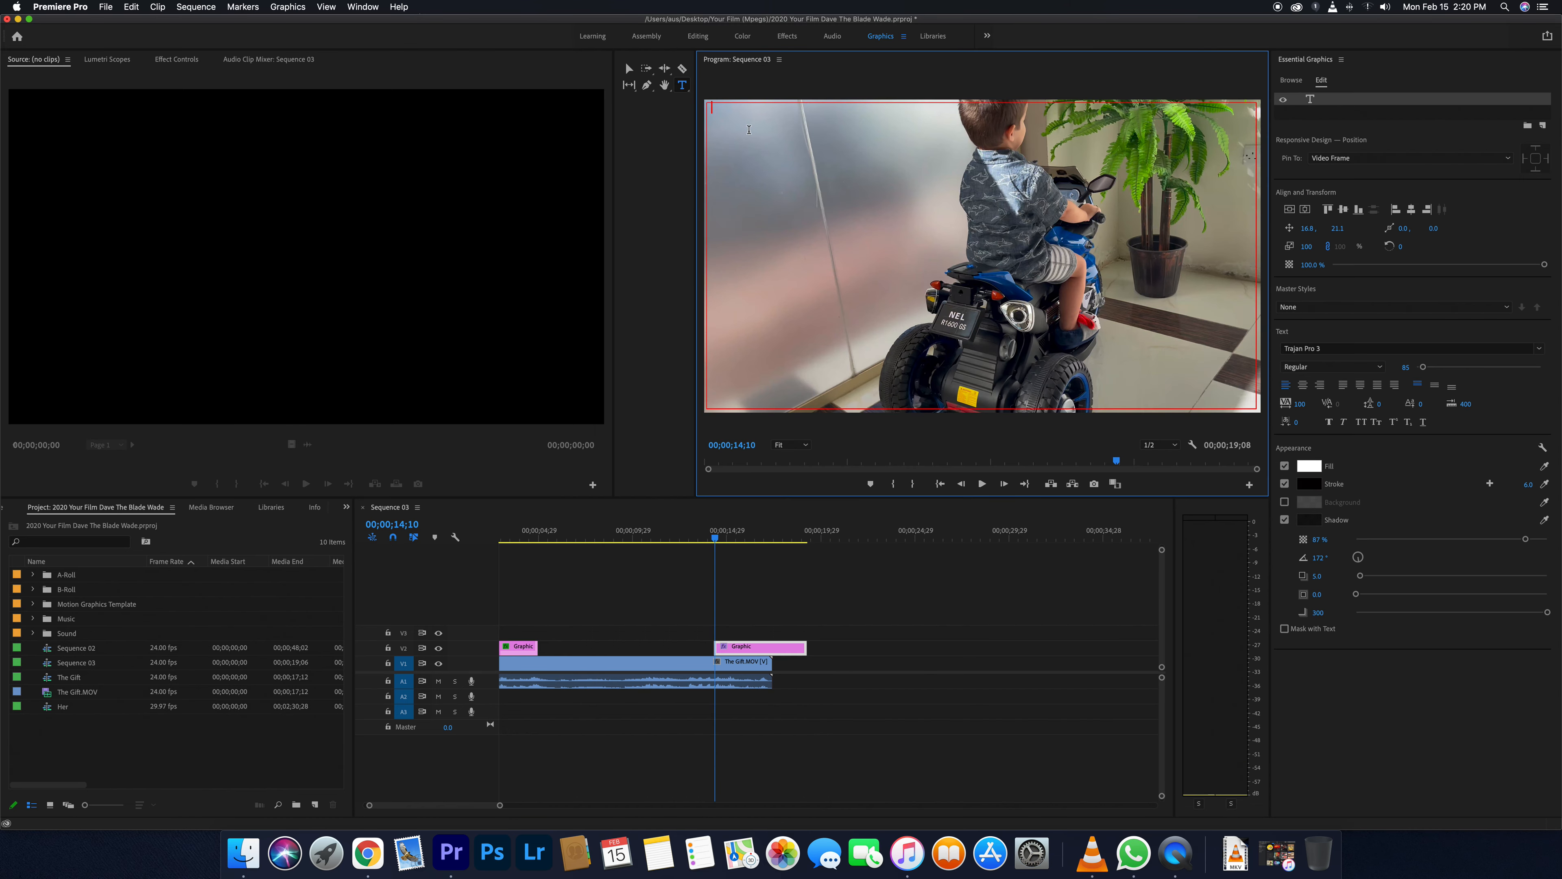
pyautogui.press('super+v')
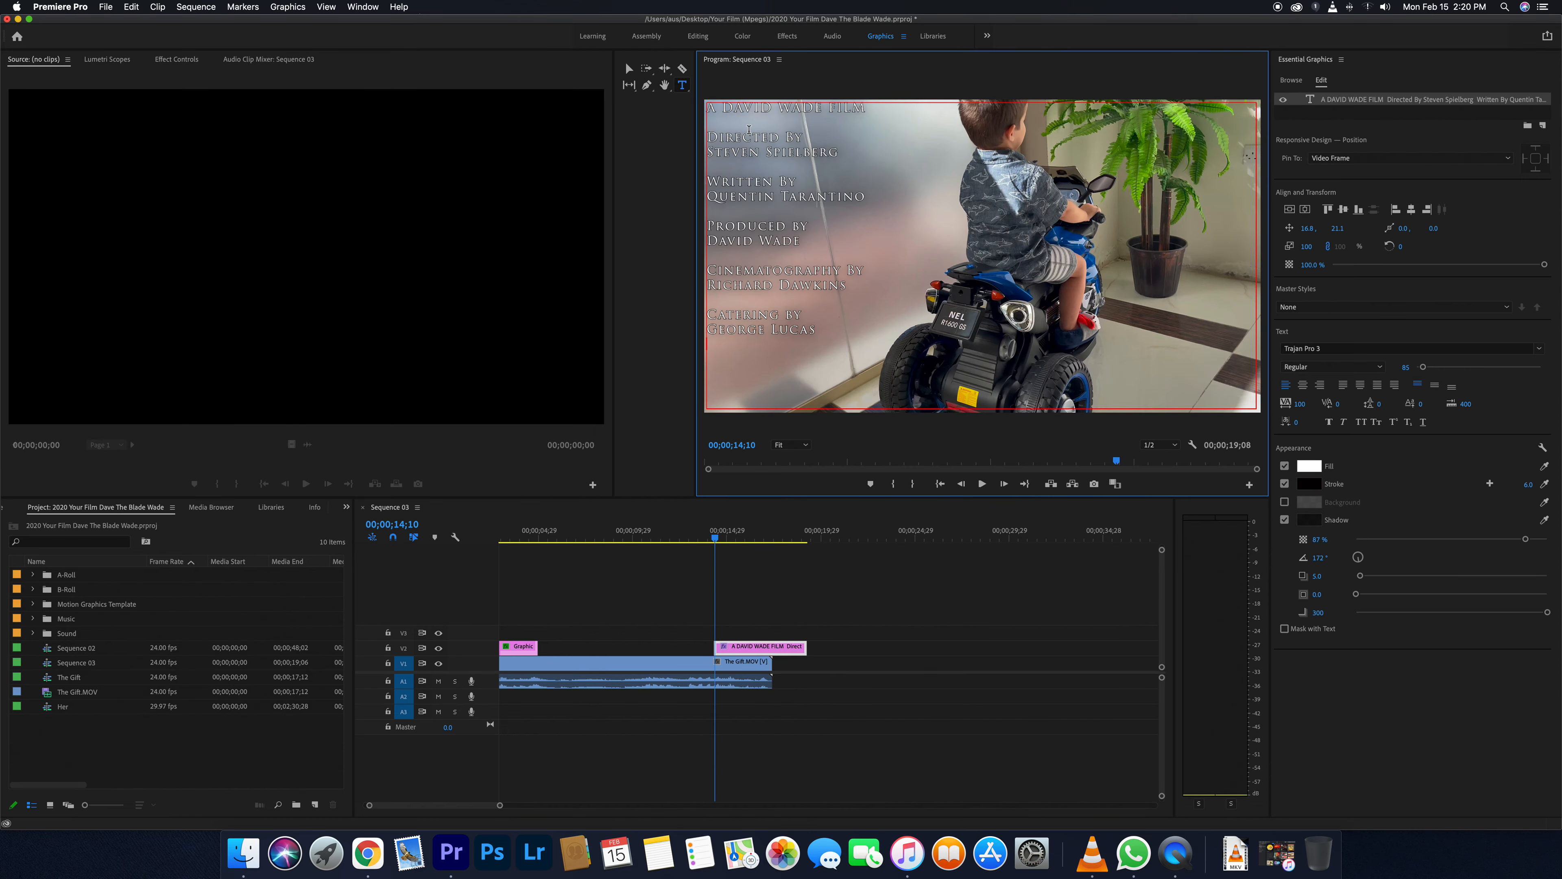
# Step: Select all the pasted crew credits in the text box and center-align them
pyautogui.hotkey('shift', 'Up')
pyautogui.hotkey('shift', 'Up')
pyautogui.hotkey('shift', 'Up')
pyautogui.hotkey('shift', 'Up')
pyautogui.hotkey('shift', 'Up')
pyautogui.hotkey('shift', 'Up')
pyautogui.hotkey('shift', 'Up')
pyautogui.hotkey('shift', 'Up')
pyautogui.hotkey('shift', 'Up')
pyautogui.hotkey('shift', 'Up')
pyautogui.hotkey('shift', 'Up')
pyautogui.hotkey('shift', 'Up')
pyautogui.hotkey('shift', 'Up')
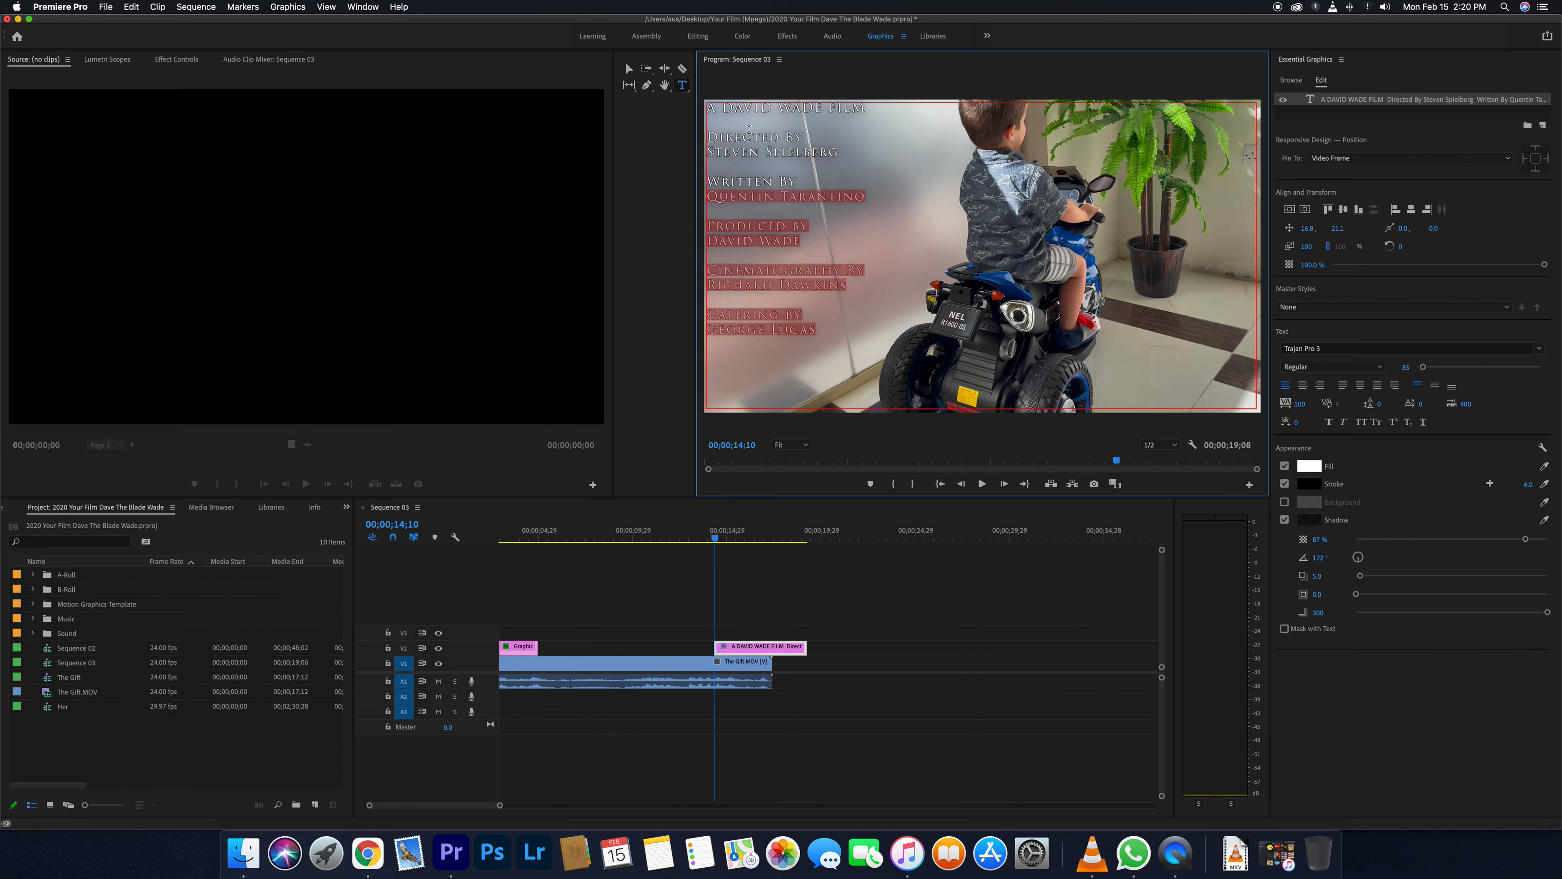
pyautogui.hotkey('shift', 'Up')
pyautogui.hotkey('shift', 'Up')
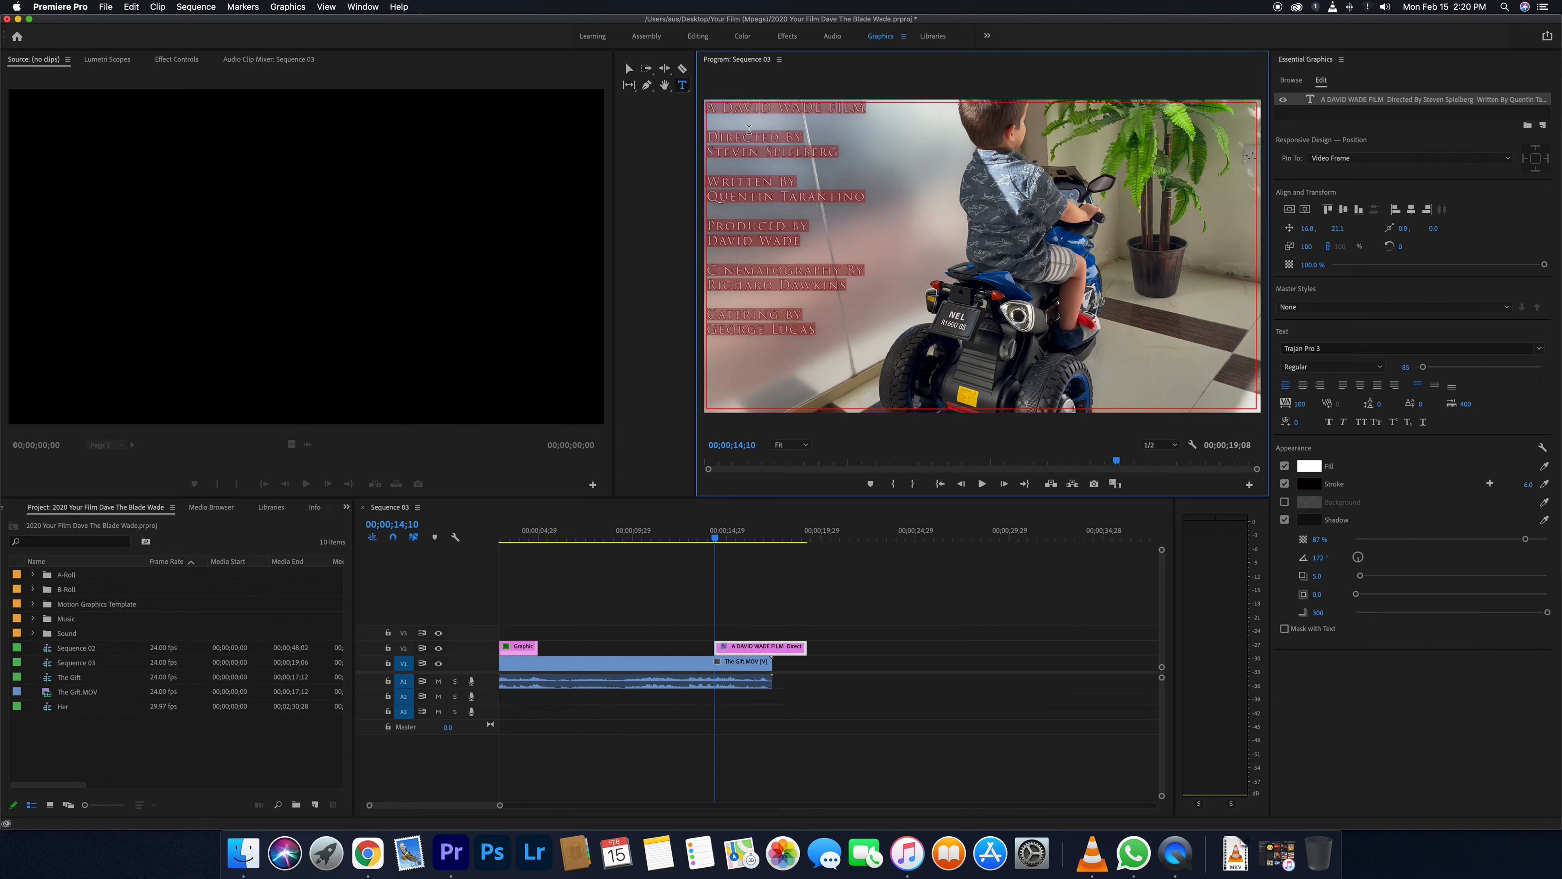
pyautogui.click(1303, 386)
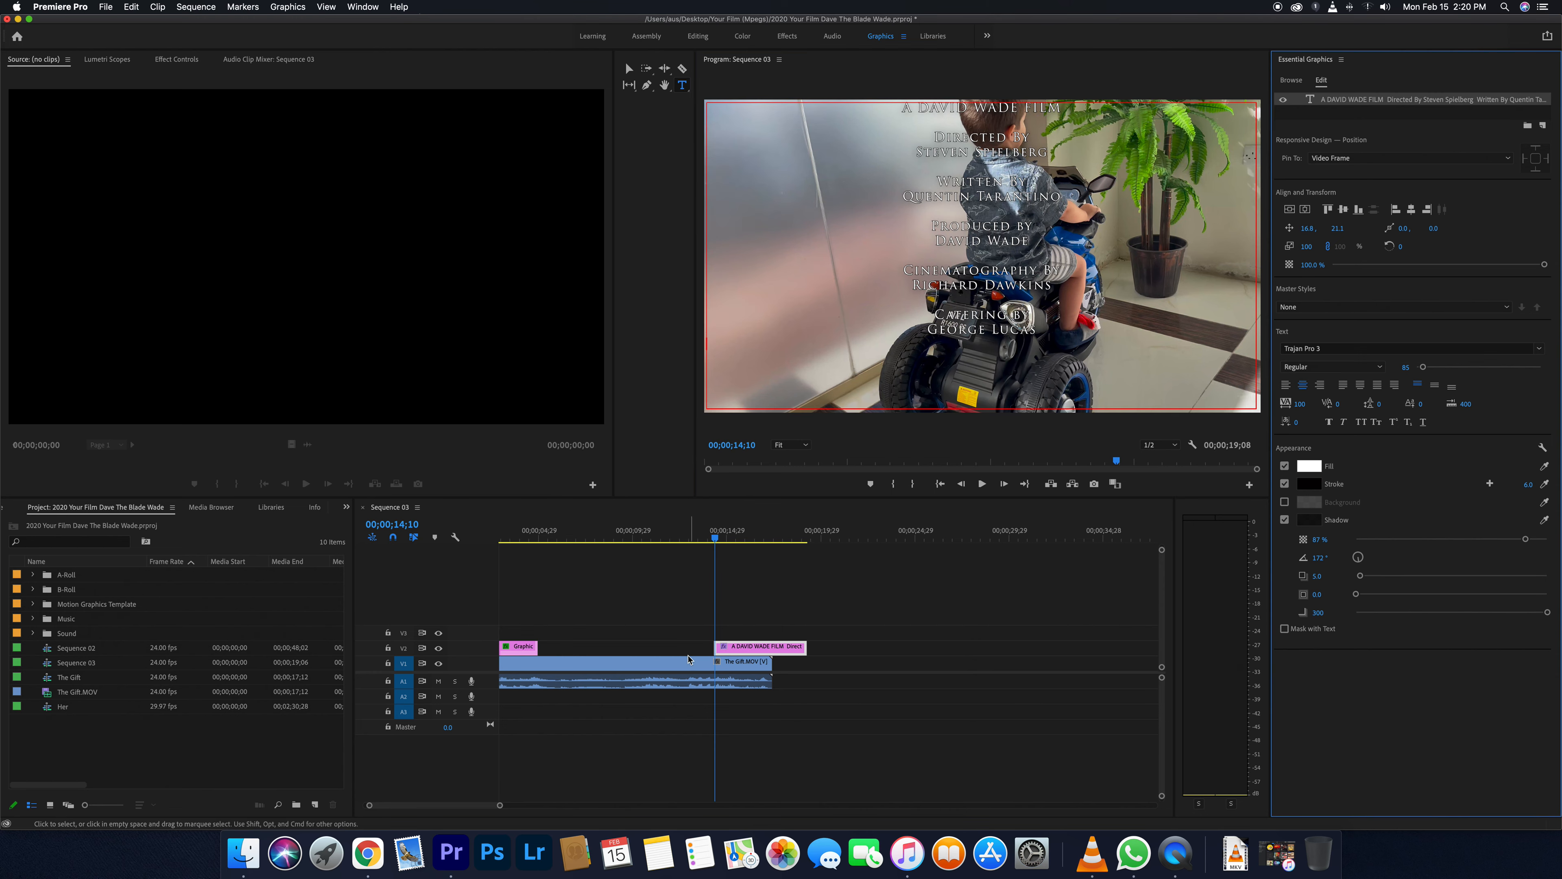
# Step: Select the whole credits graphic clip on the timeline and enable Roll for it
pyautogui.click(681, 668)
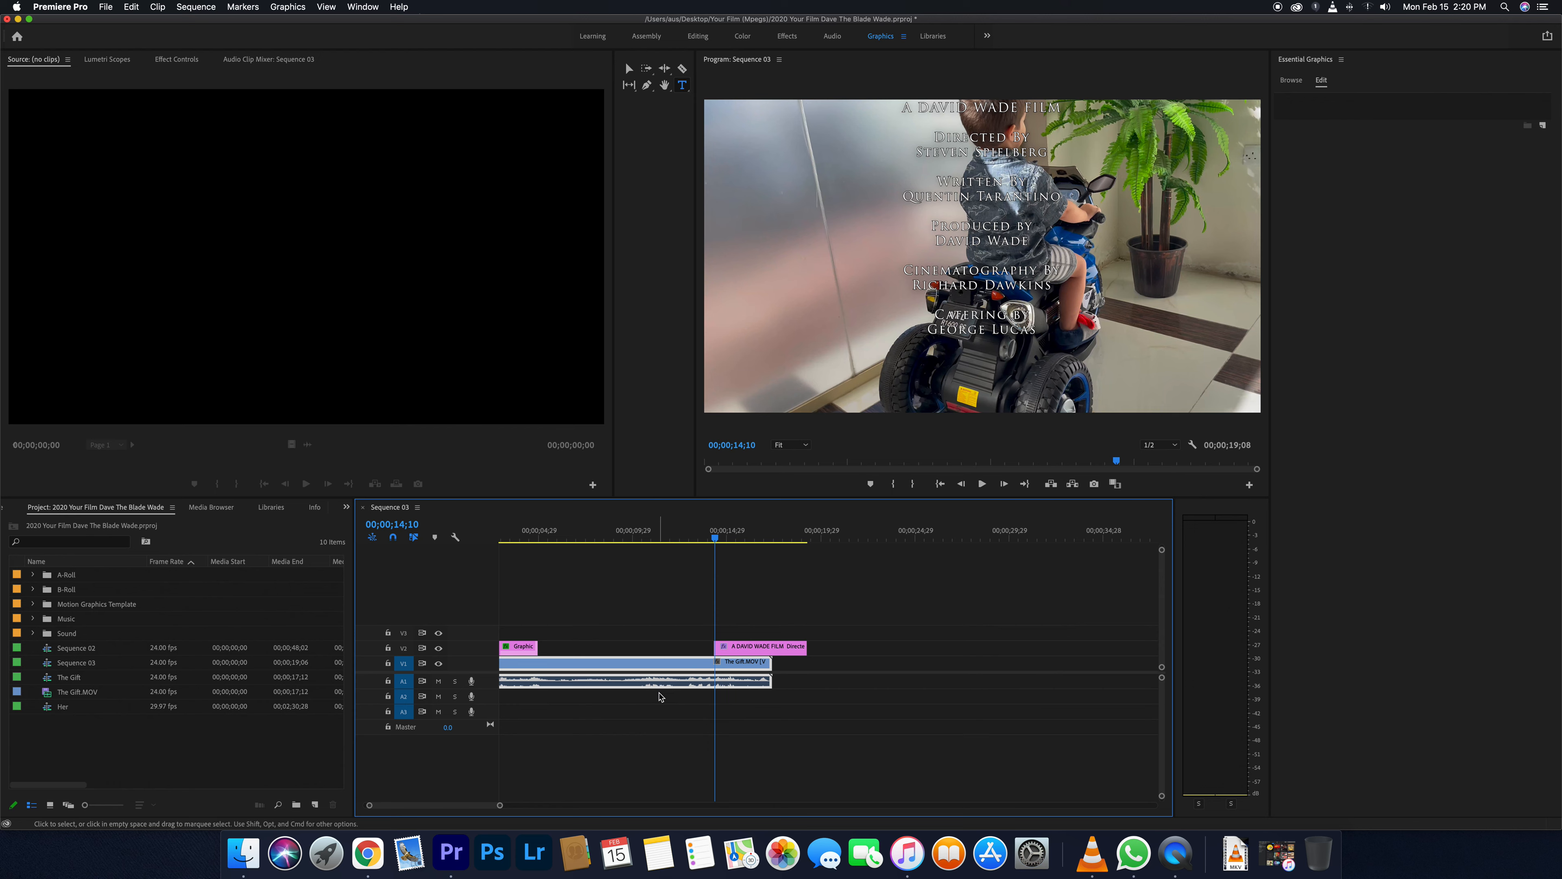
pyautogui.click(769, 651)
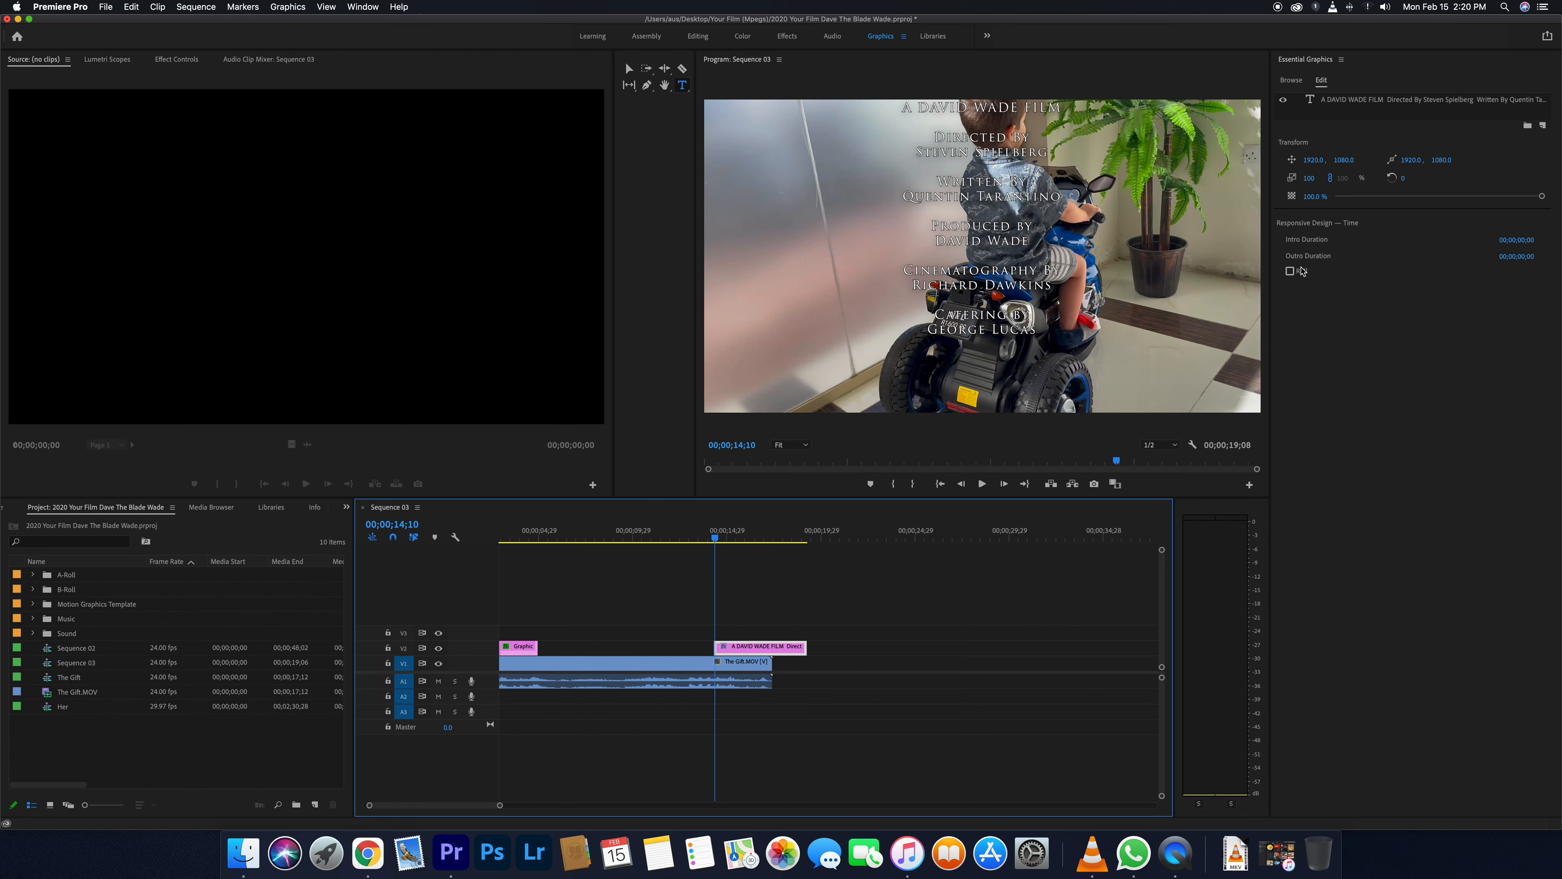
pyautogui.click(1290, 271)
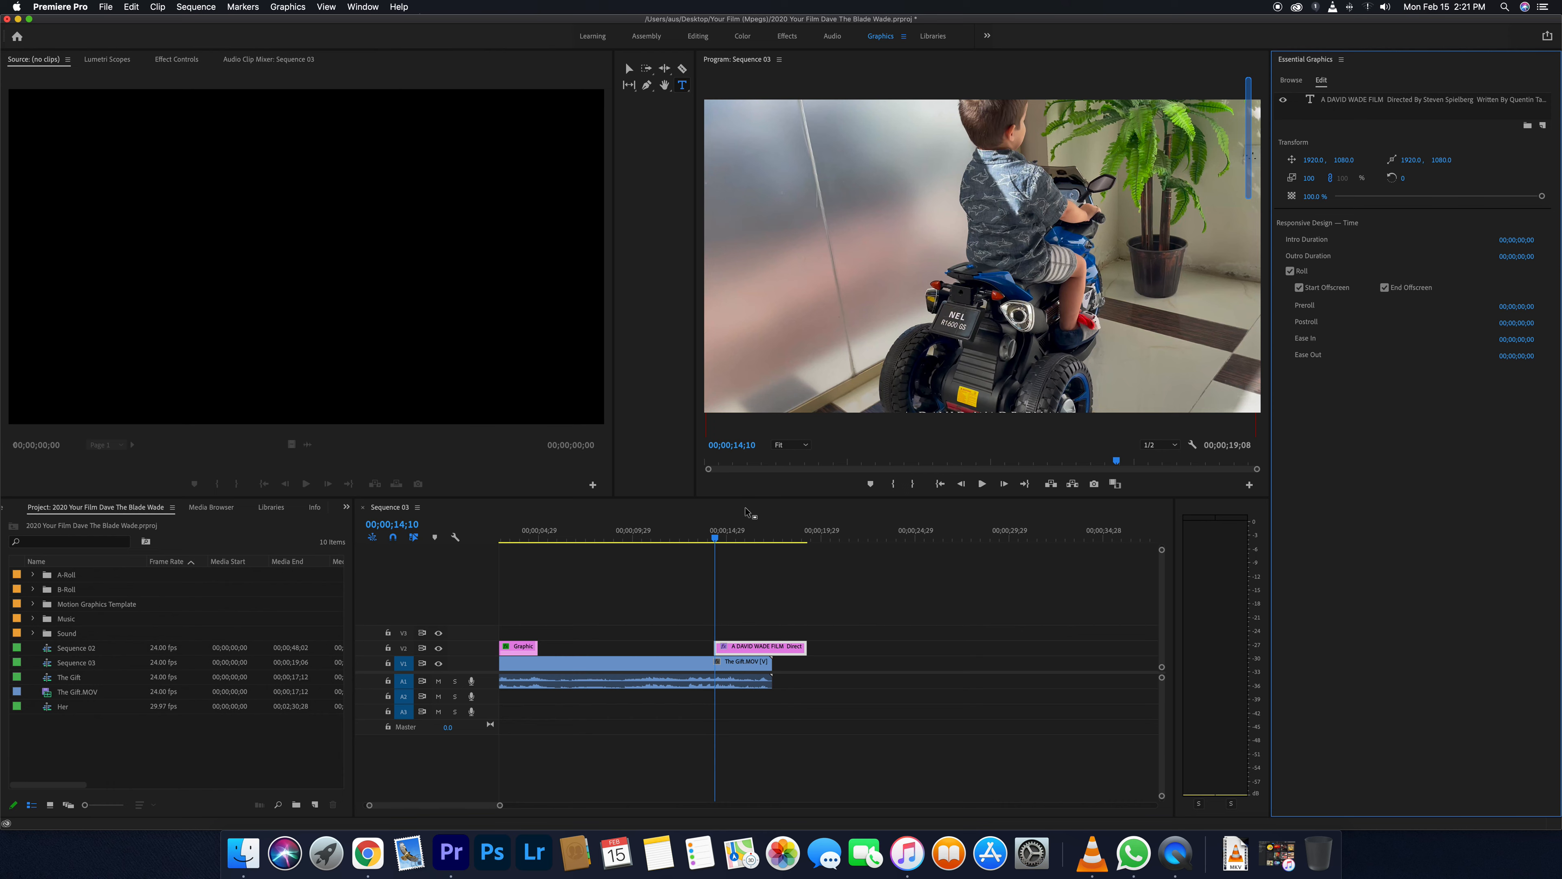
# Step: Play the sequence from just before the credits clip to check the rolling text
pyautogui.click(704, 538)
pyautogui.press('space')
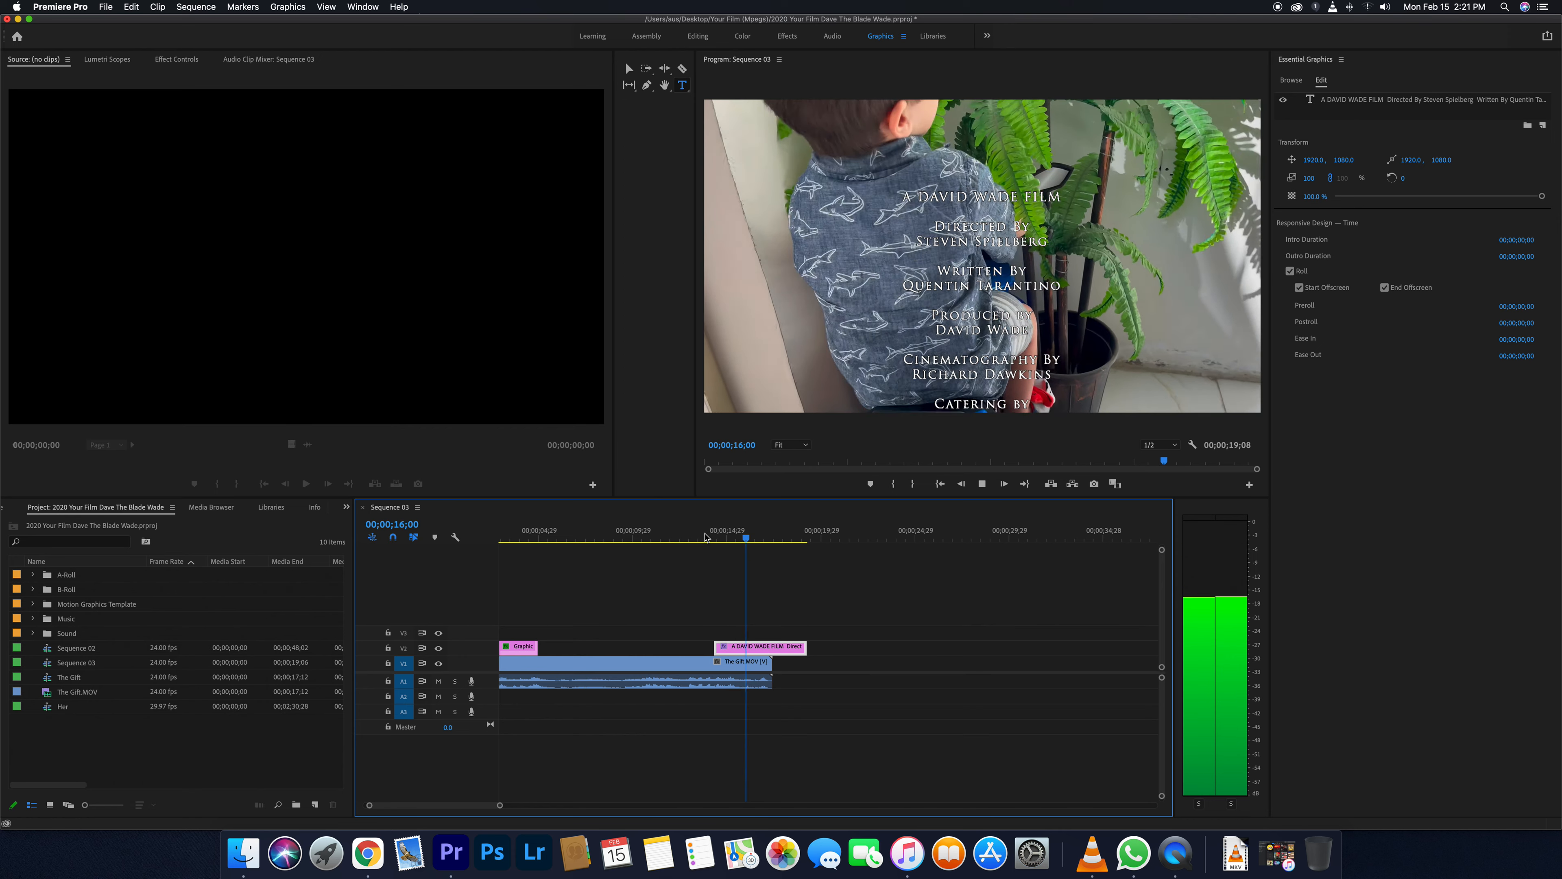
pyautogui.press('space')
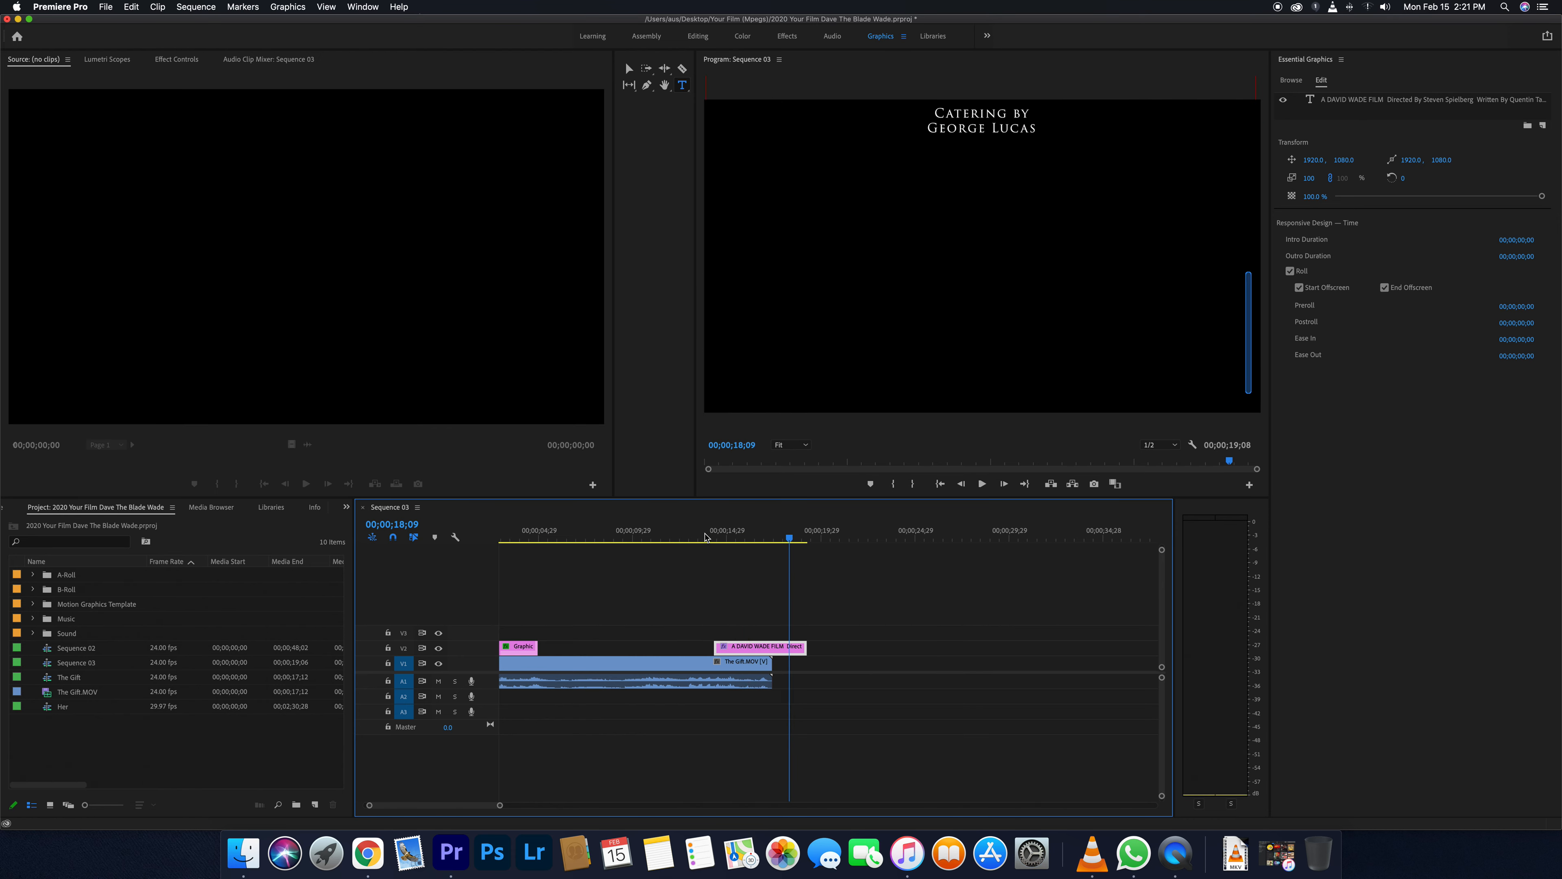
# Step: Move the rolling credits clip so it starts where the video clip ends, and play that part
pyautogui.hscroll(-3, 679, 660)
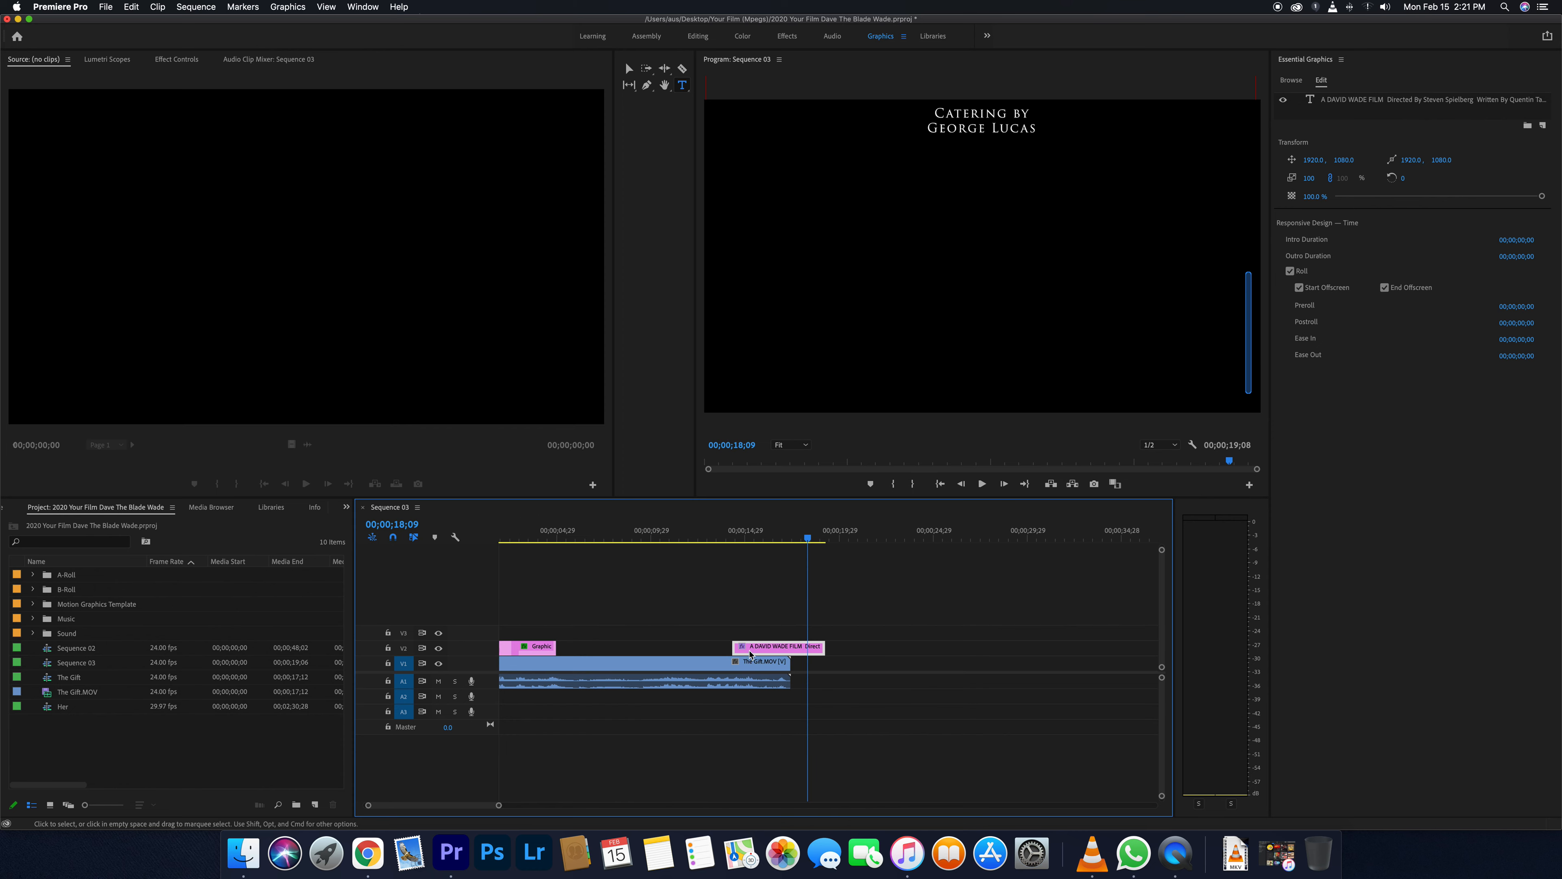
pyautogui.moveTo(782, 651); pyautogui.dragTo(841, 653)
pyautogui.click(797, 534)
pyautogui.press('space')
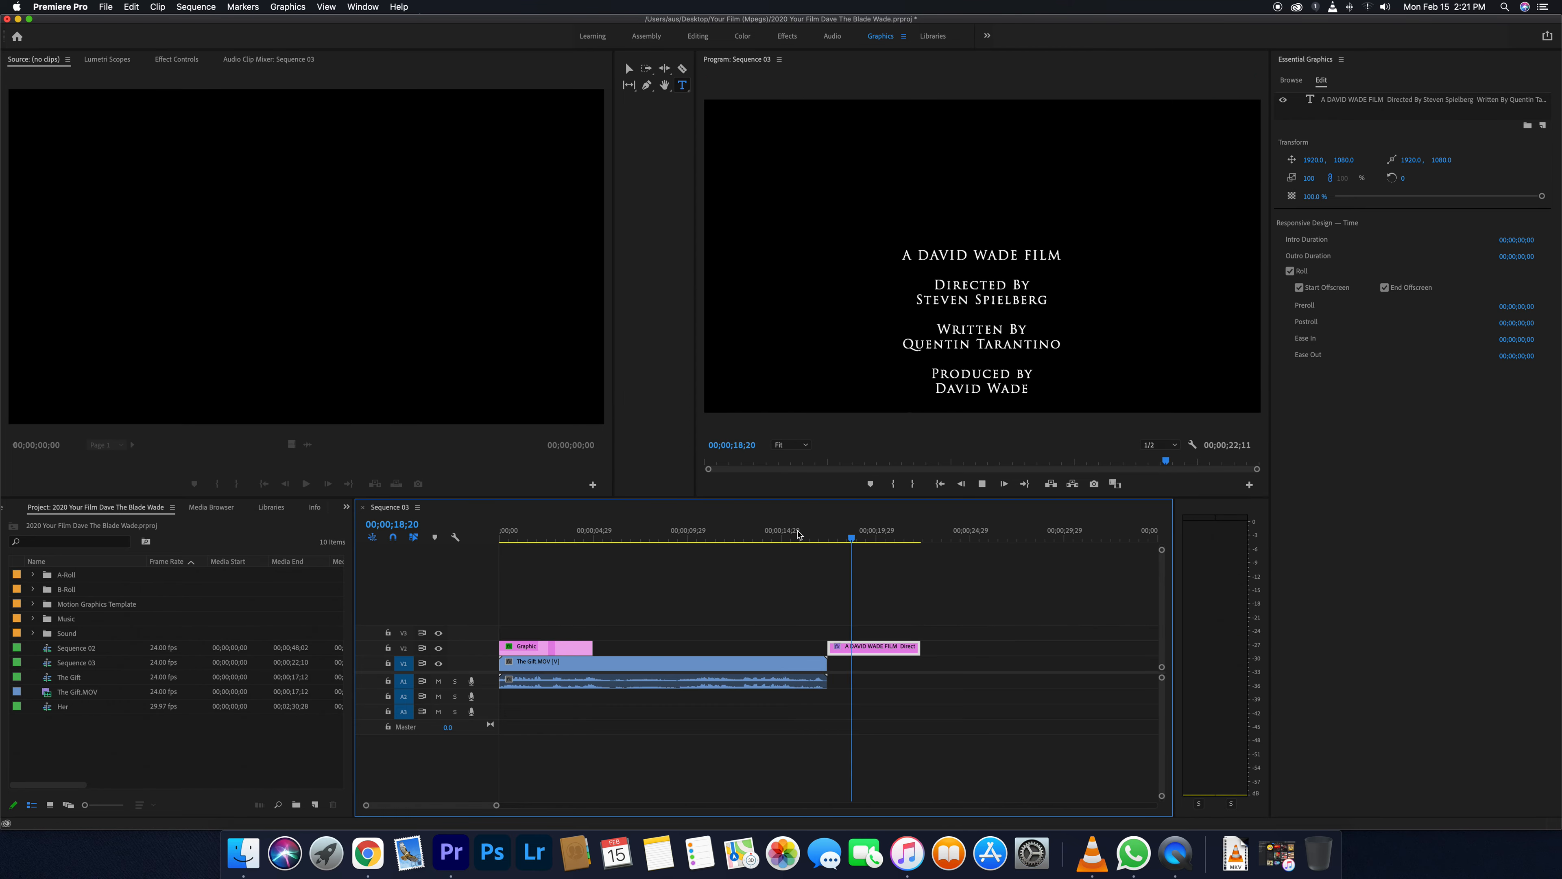
pyautogui.press('space')
# Step: Move the credits clip back over the video so both end together, and play it from 00;00;12;27
pyautogui.moveTo(896, 651); pyautogui.dragTo(800, 647)
pyautogui.click(743, 537)
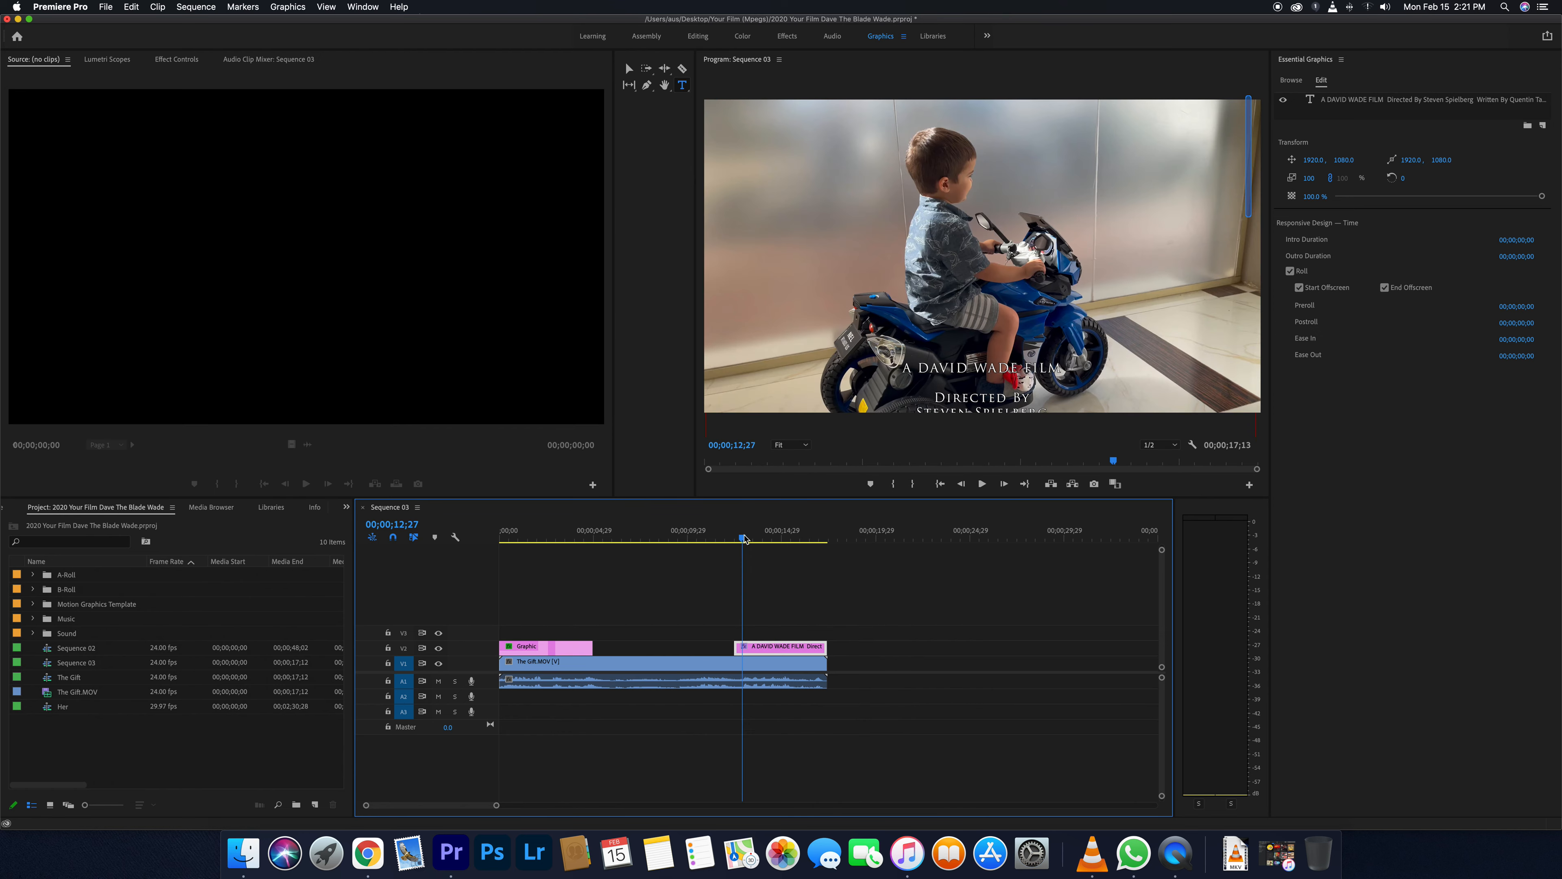
pyautogui.press('space')
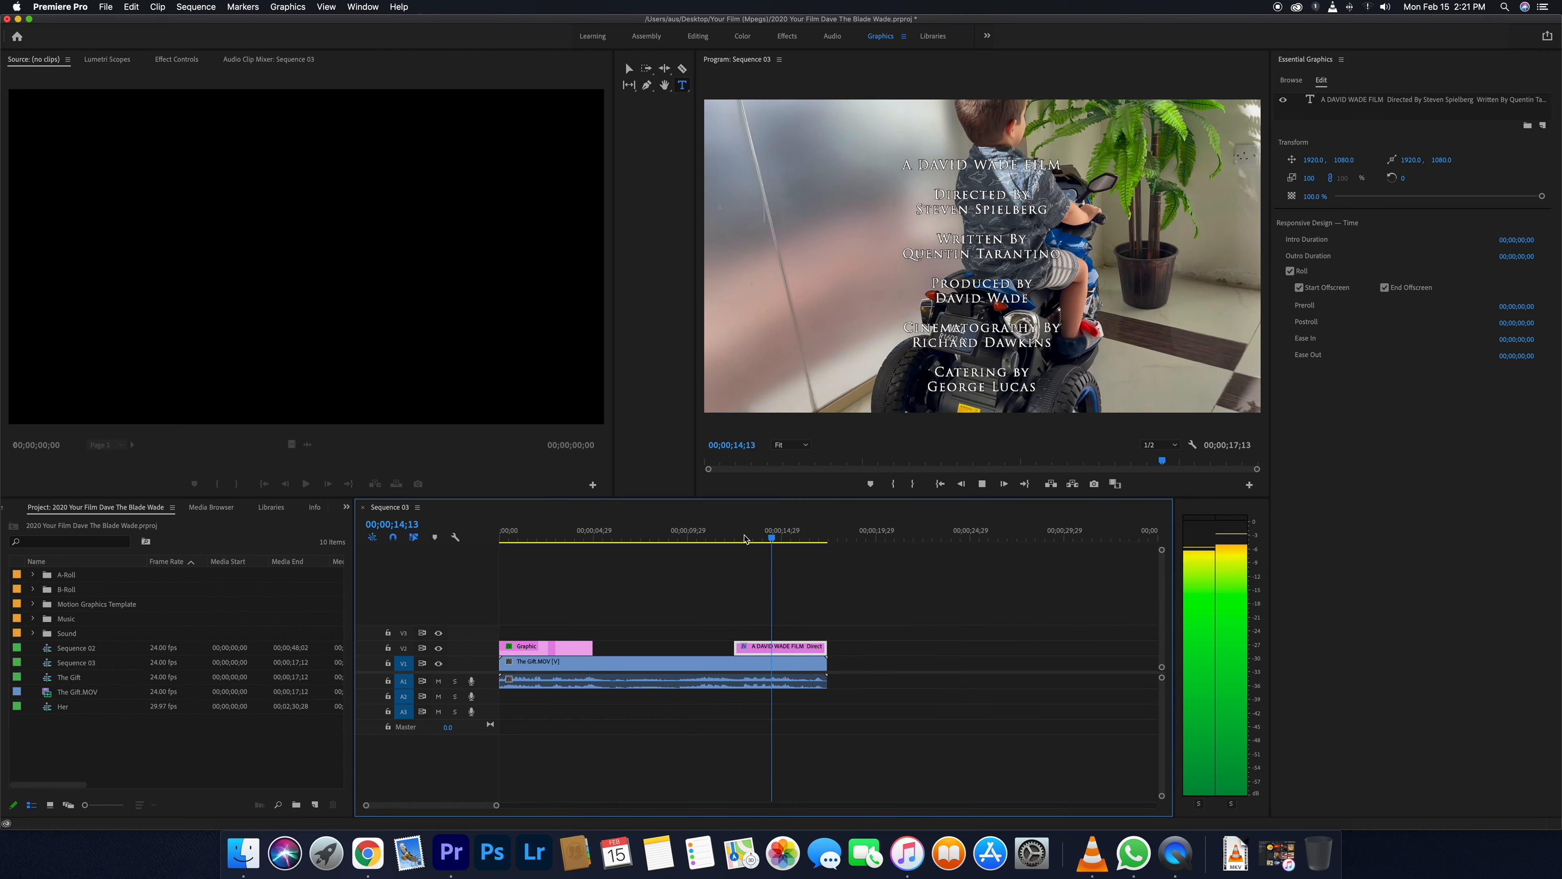
pyautogui.press('space')
# Step: Place the credits clip directly after the video clip, play it, and adjust its length to about 4 seconds
pyautogui.moveTo(799, 649); pyautogui.dragTo(884, 652)
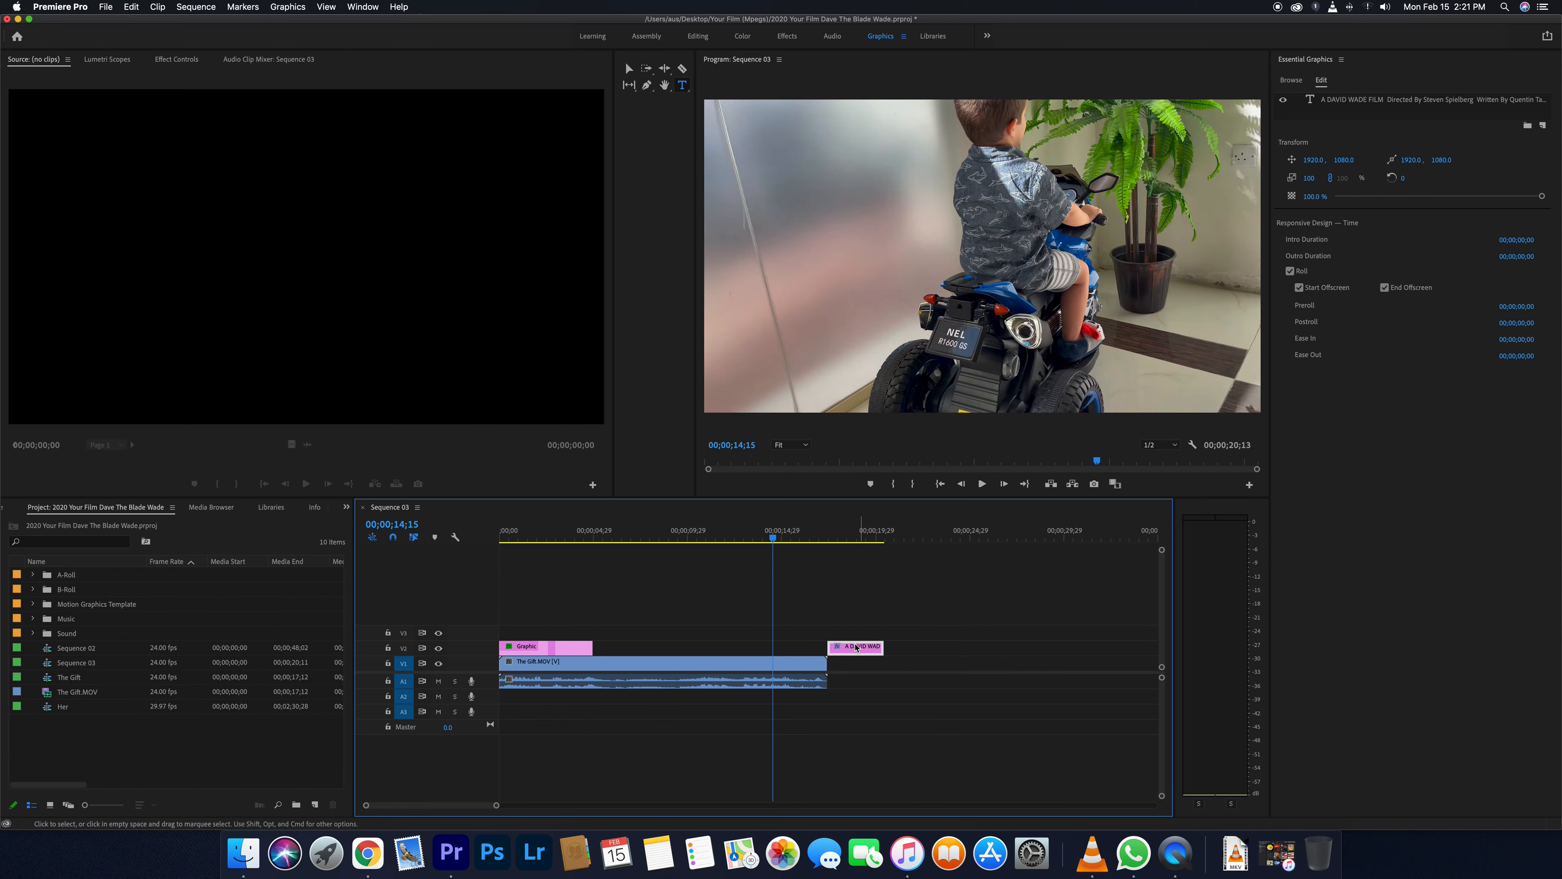
pyautogui.click(826, 537)
pyautogui.press('space')
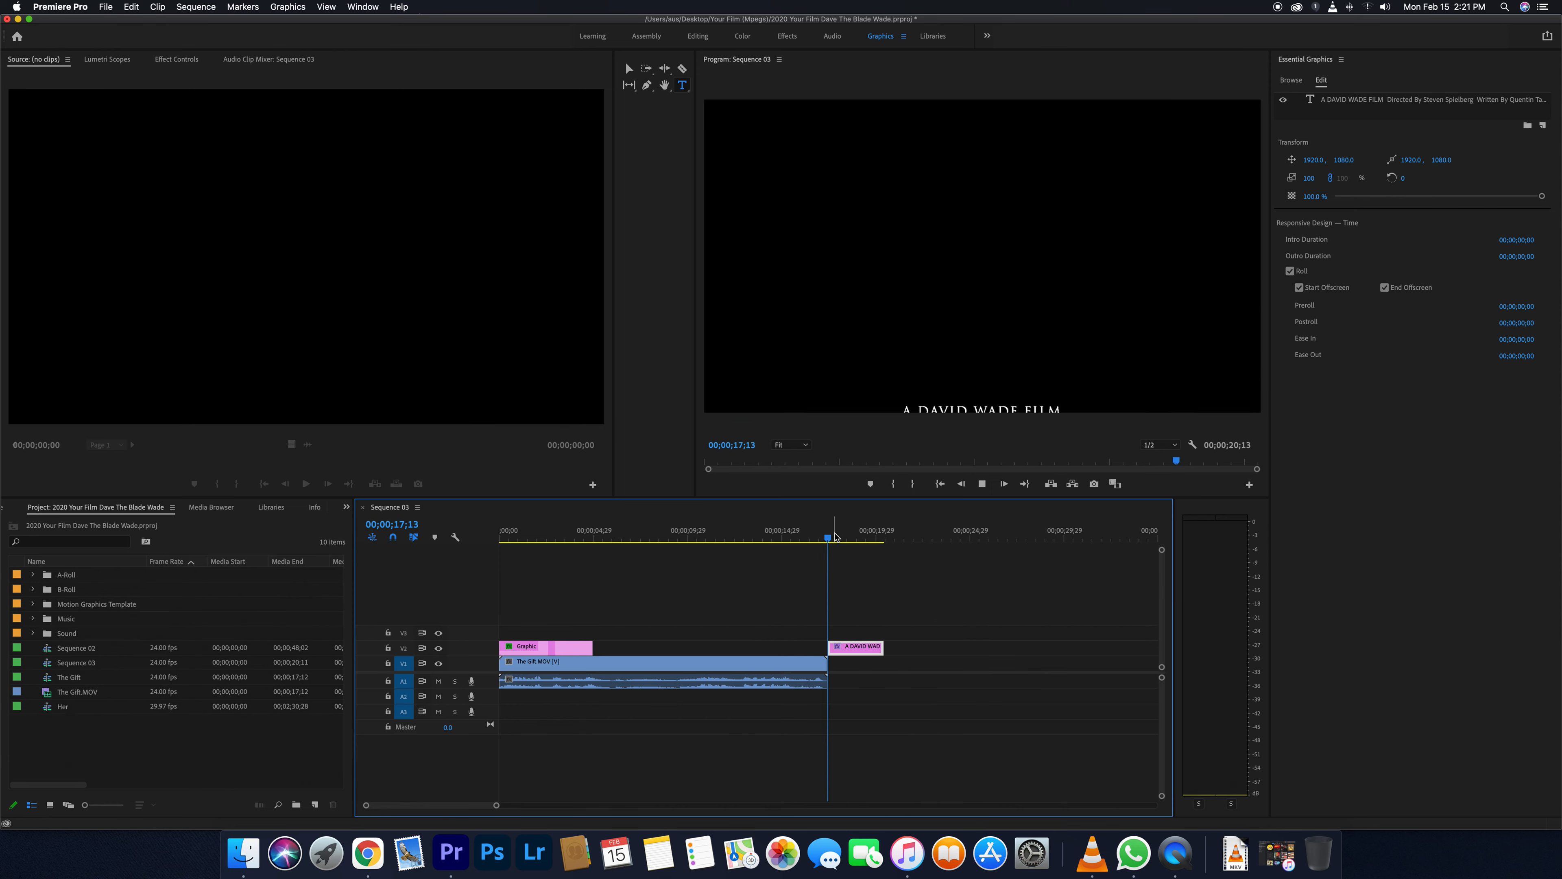
pyautogui.press('space')
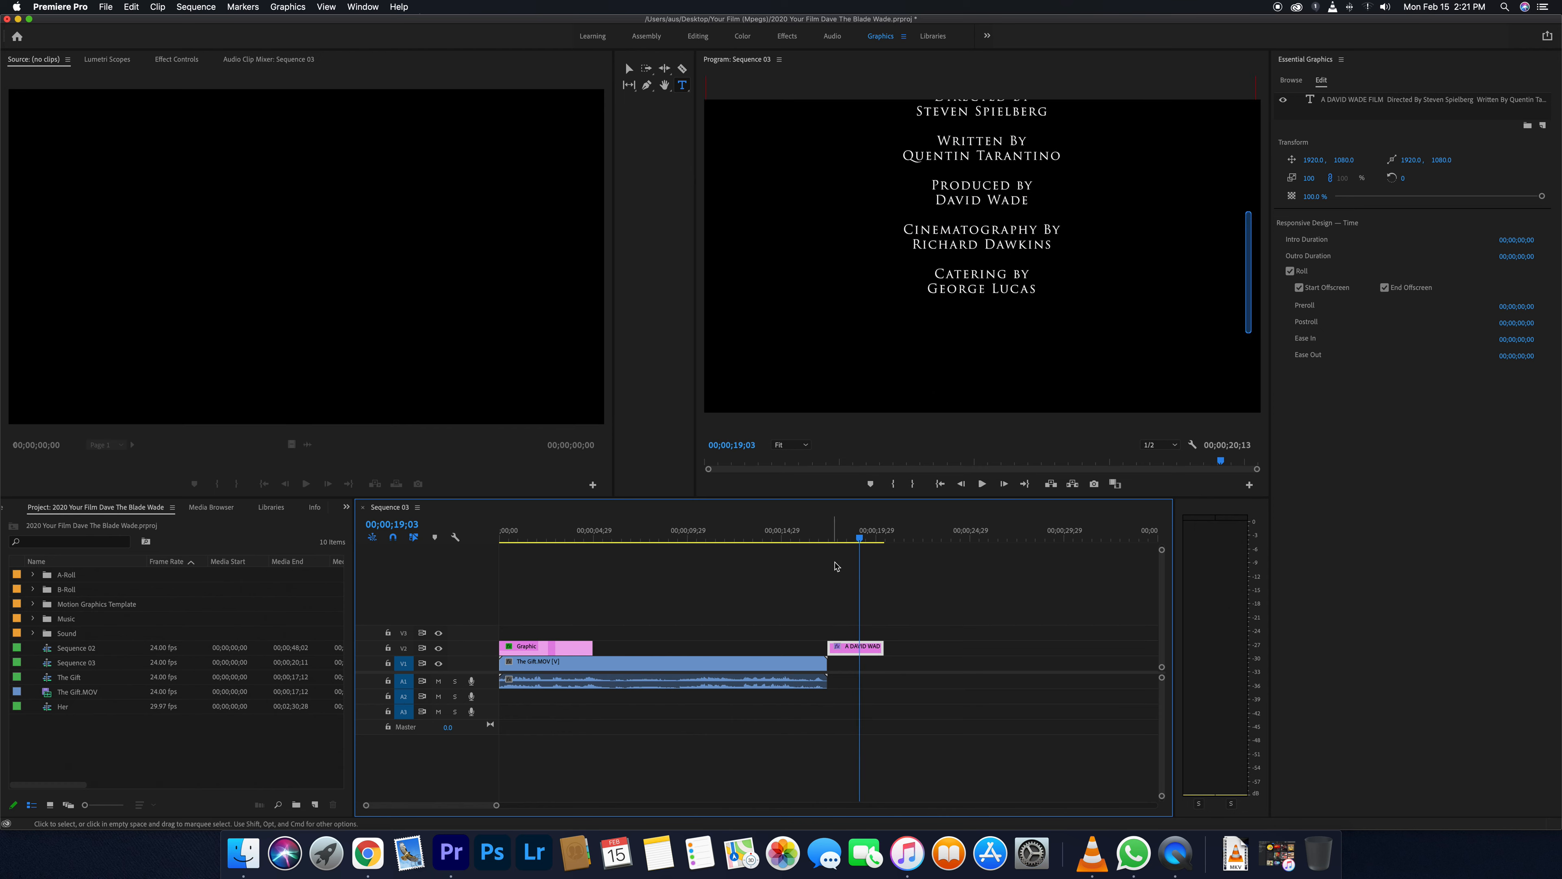
pyautogui.moveTo(882, 649); pyautogui.dragTo(903, 649)
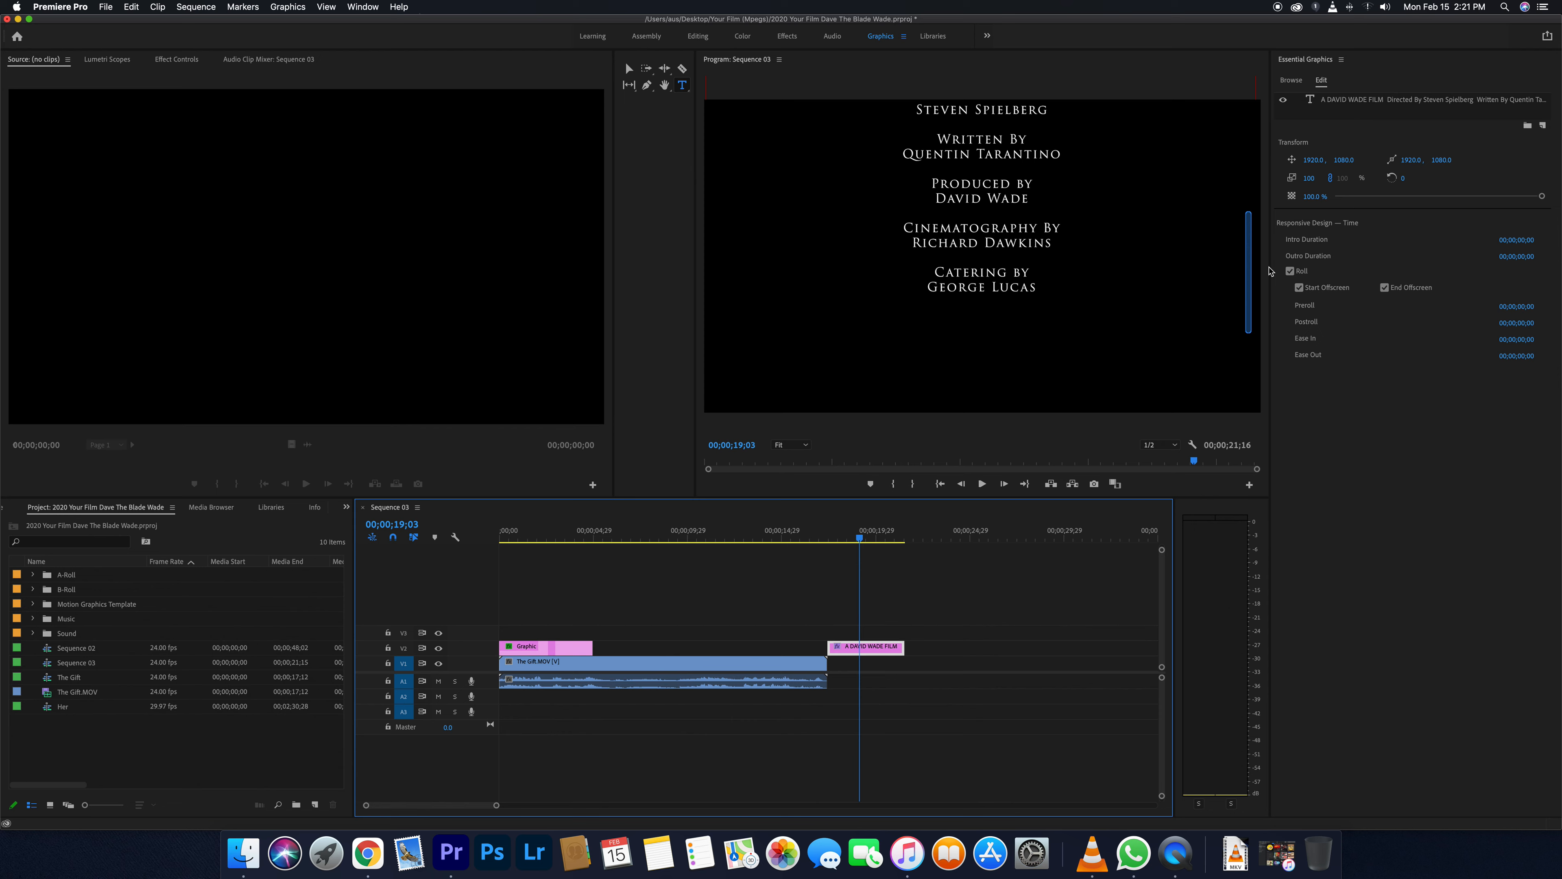
# Step: Add a new horizontal text layer to the rolling credits graphic
pyautogui.click(1251, 271)
pyautogui.moveTo(1252, 271); pyautogui.dragTo(1250, 315)
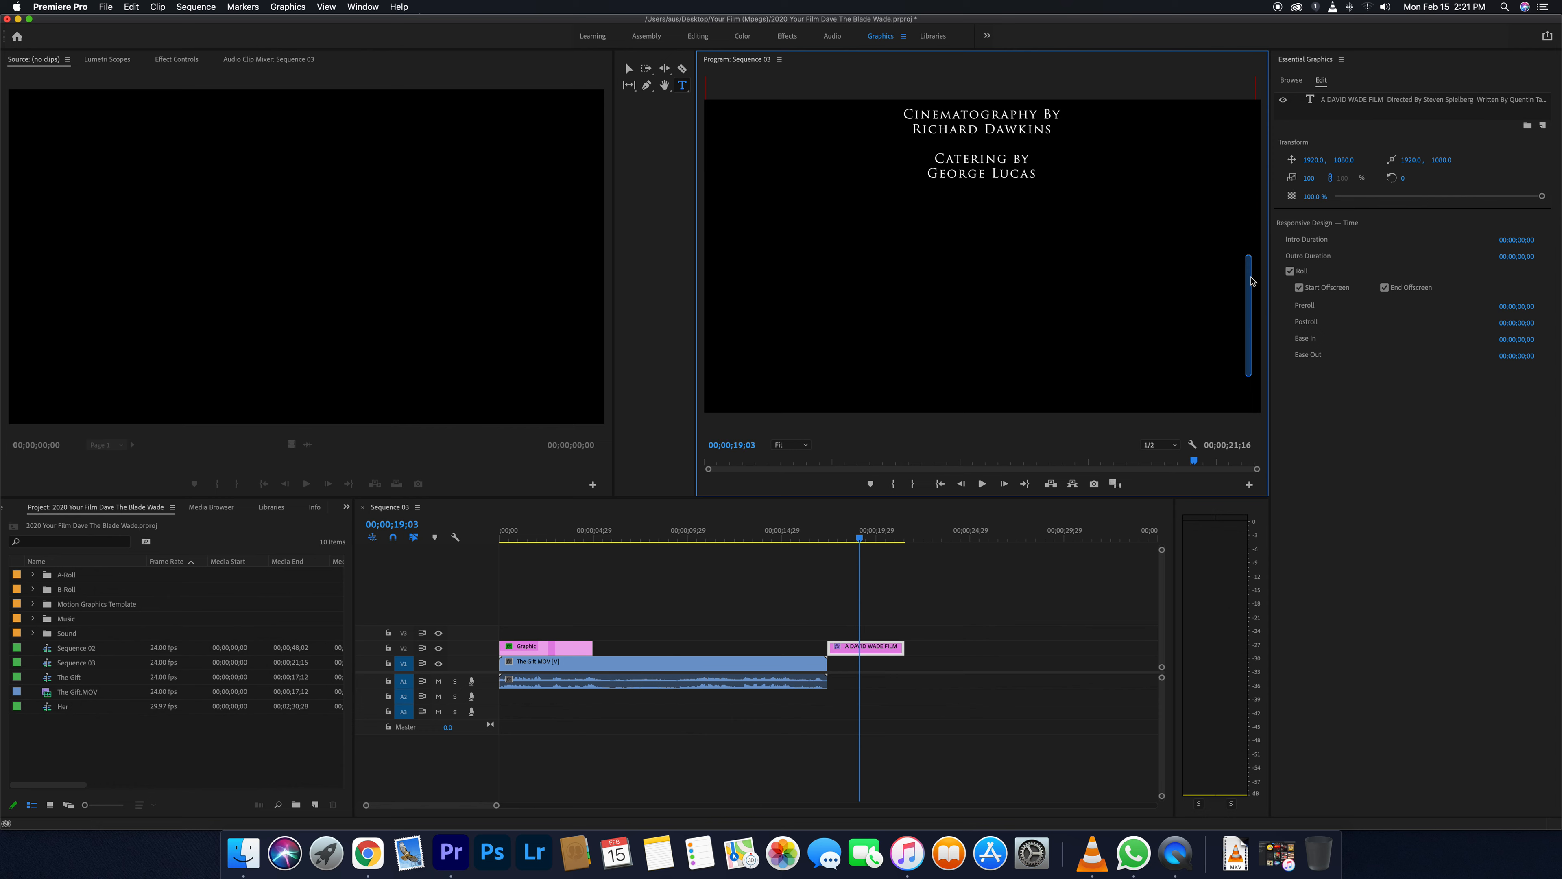
pyautogui.click(1543, 126)
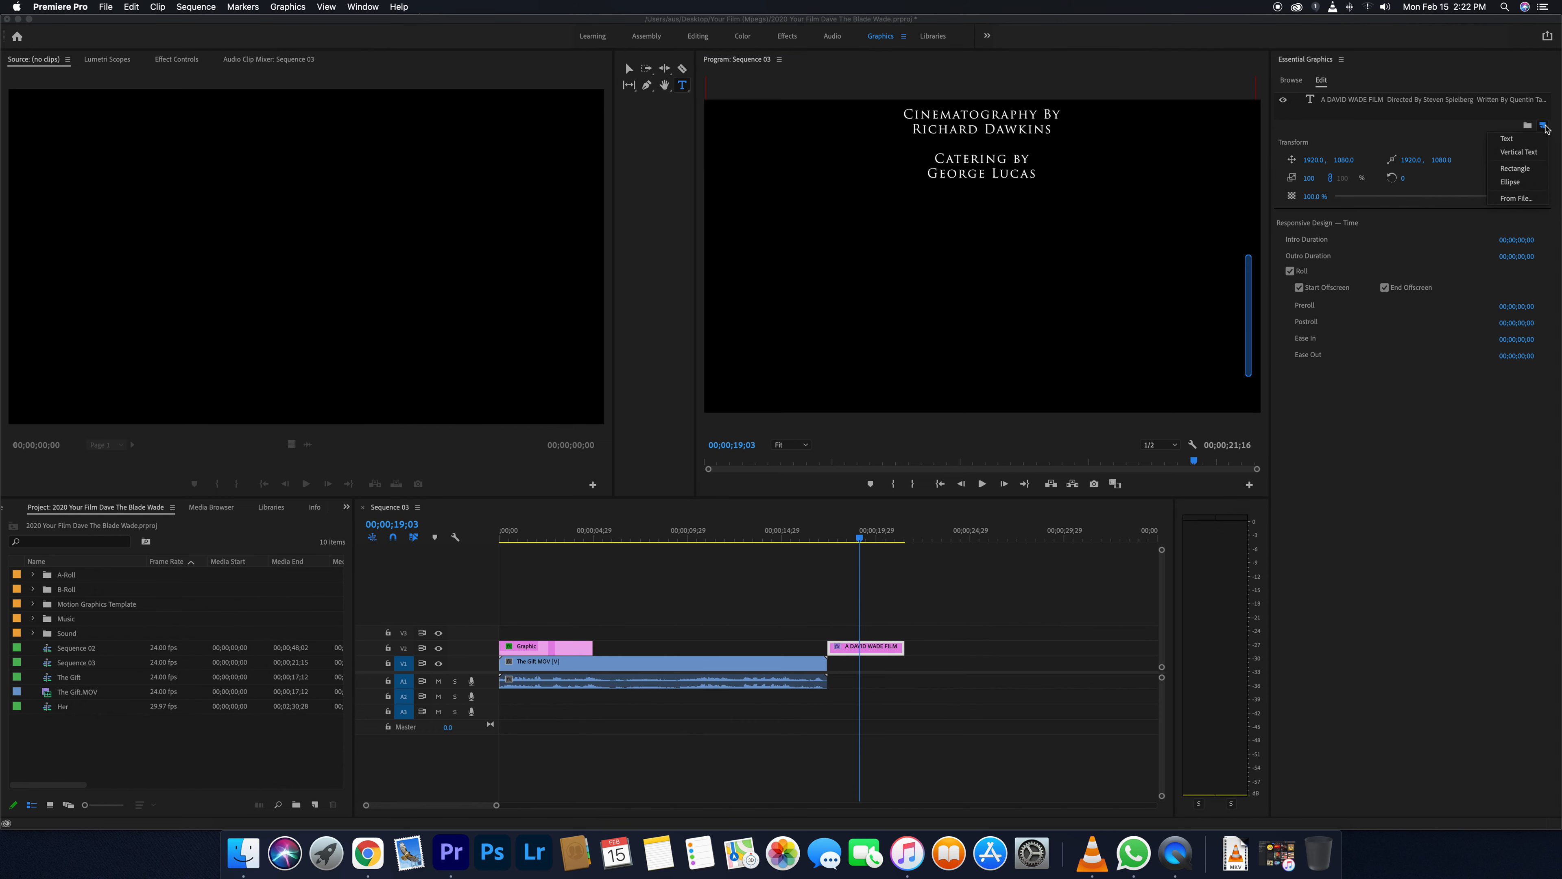
pyautogui.click(1532, 138)
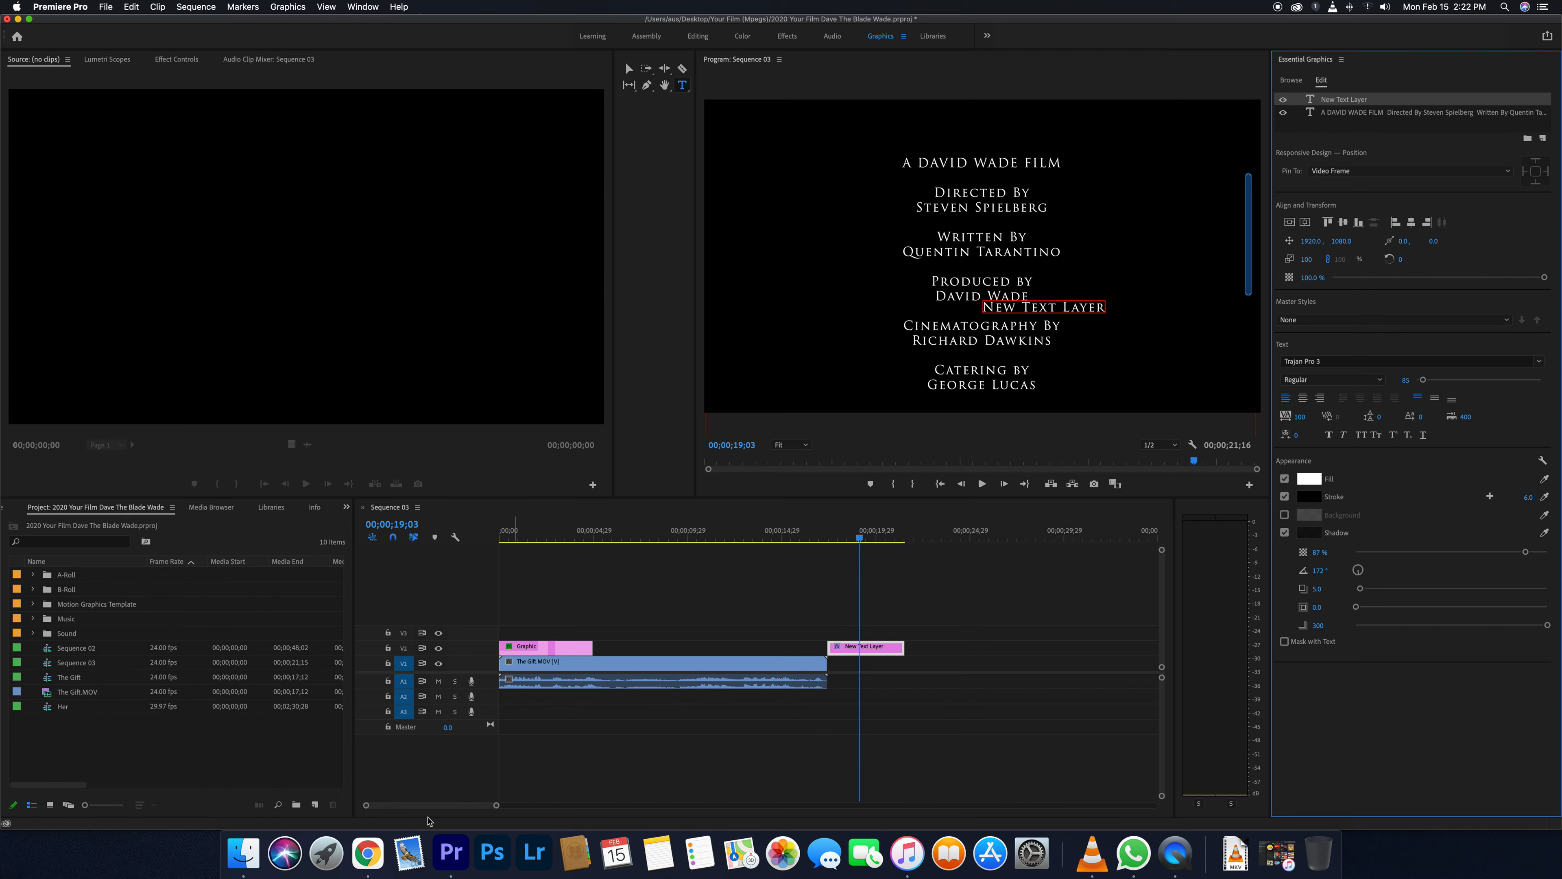
# Step: Switch to Google Docs in Chrome and copy the CAST heading with the full list of roles and actors
pyautogui.click(367, 852)
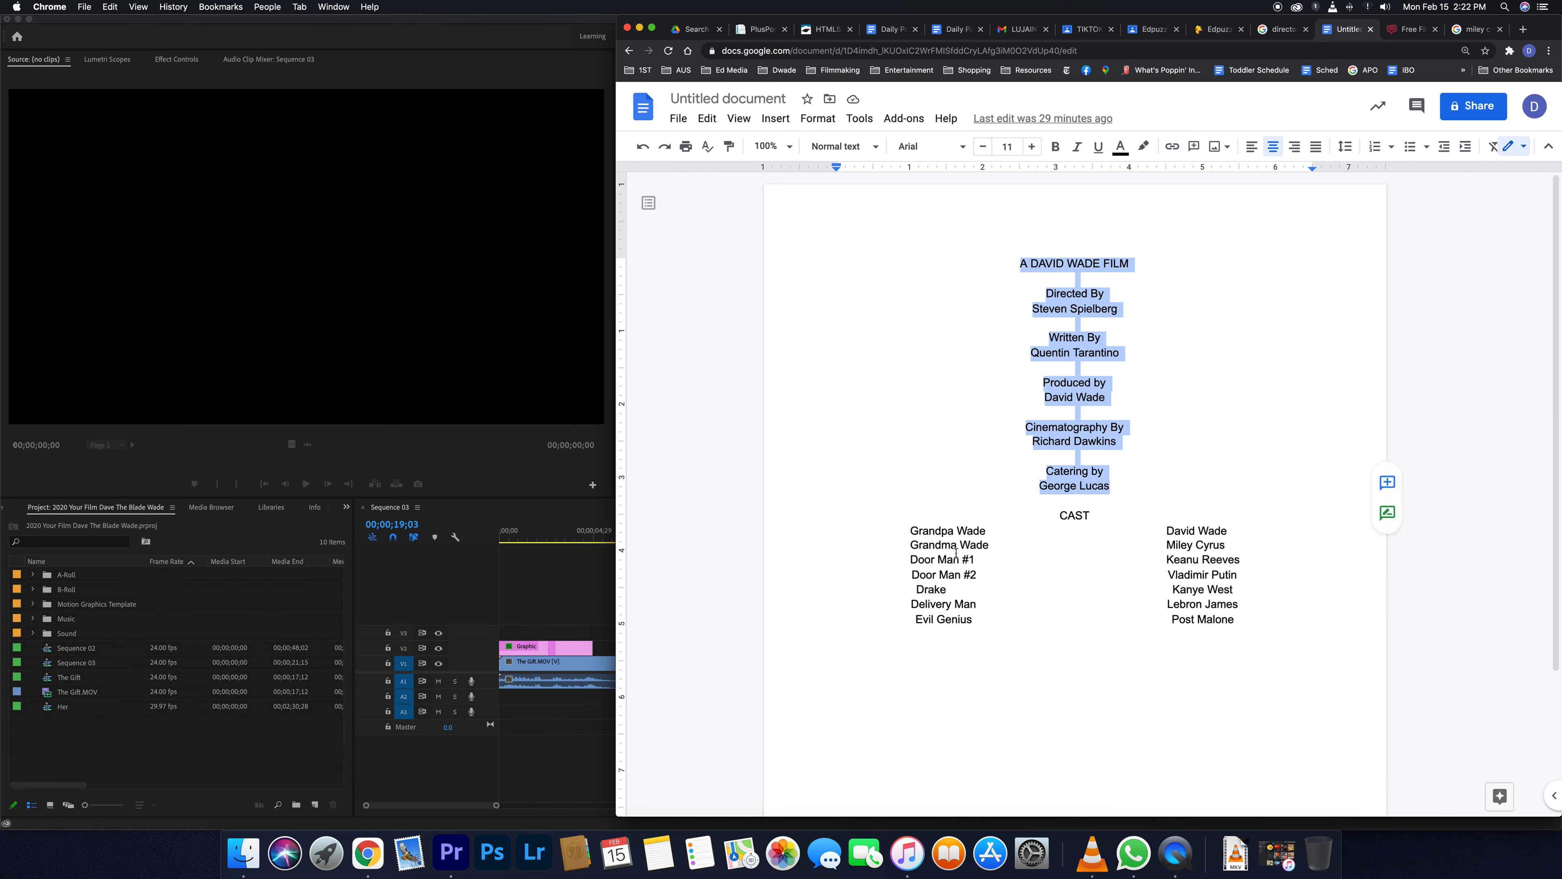
pyautogui.click(1002, 520)
pyautogui.moveTo(1036, 516); pyautogui.dragTo(1246, 620)
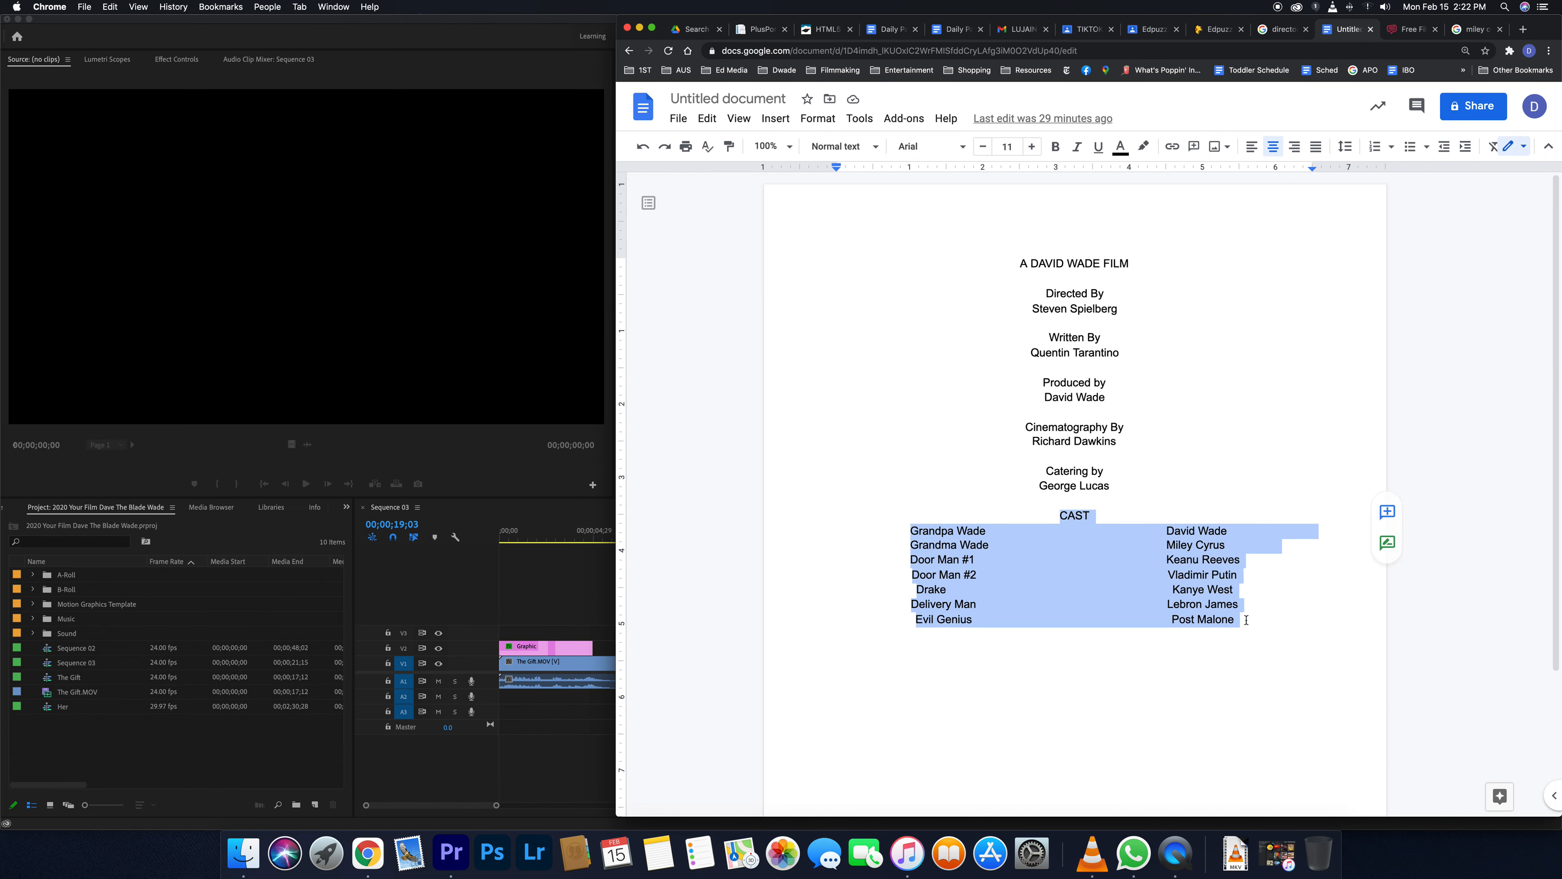
pyautogui.rightClick(1155, 580)
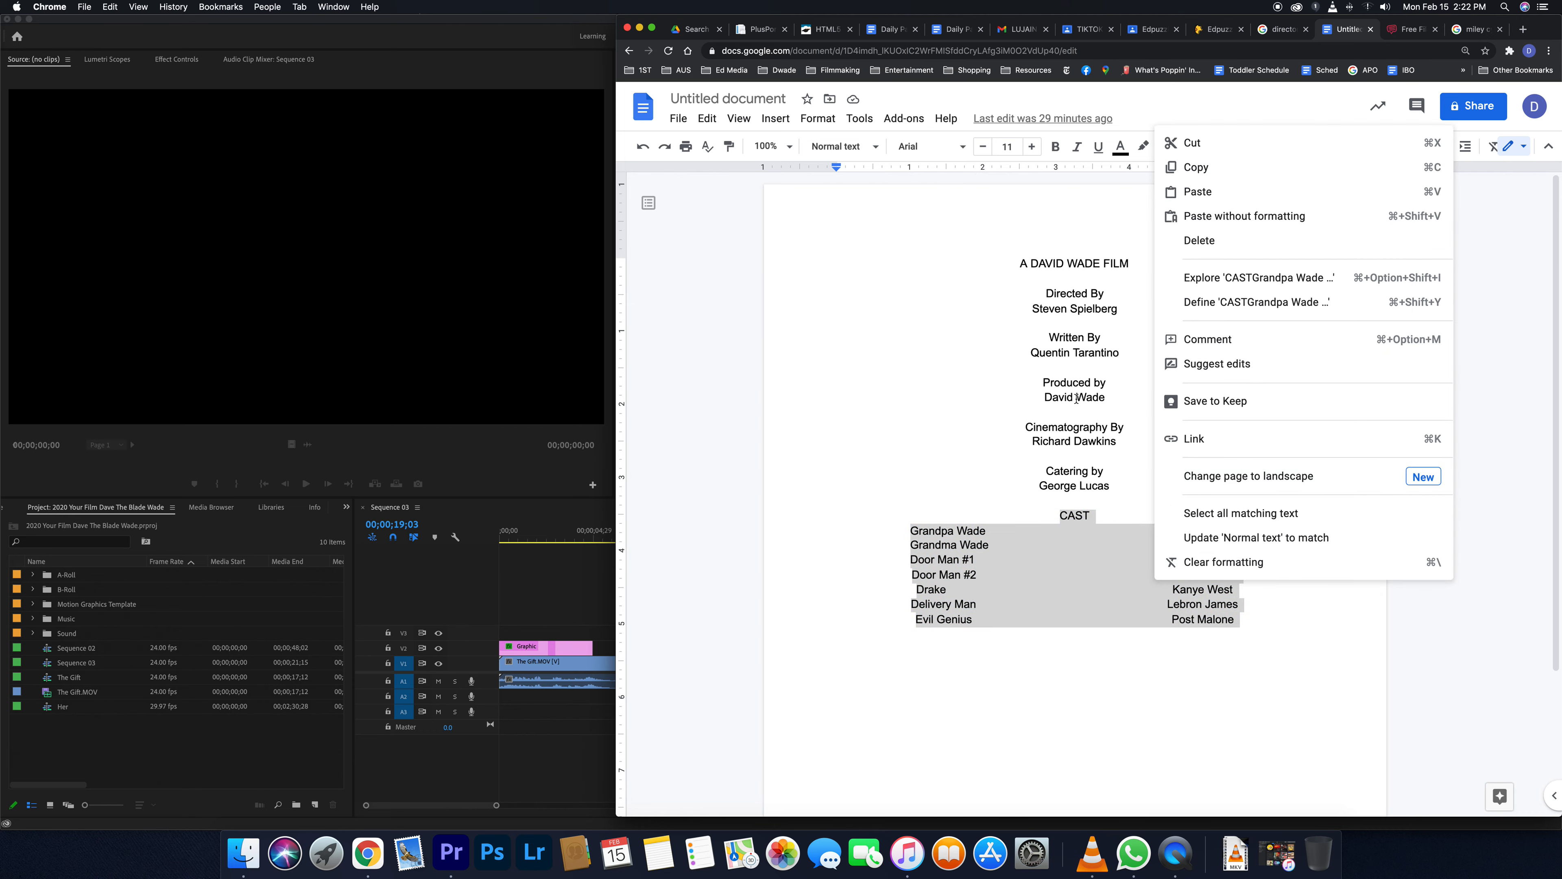
pyautogui.click(1207, 173)
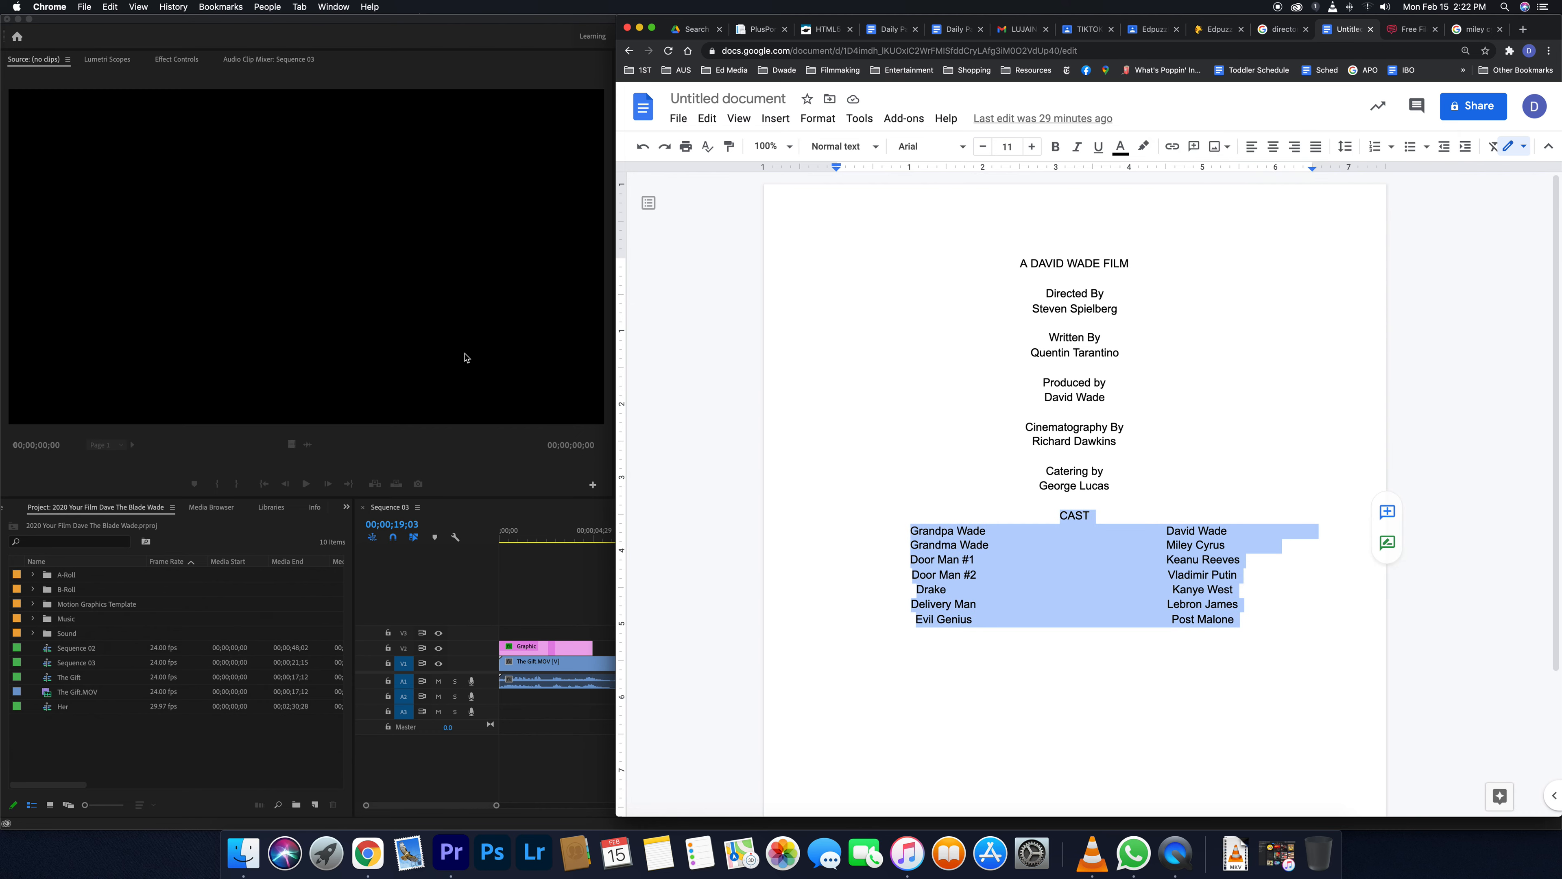
# Step: Return to Premiere Pro and replace the new text layer's placeholder text with the copied cast list
pyautogui.click(448, 363)
pyautogui.click(892, 426)
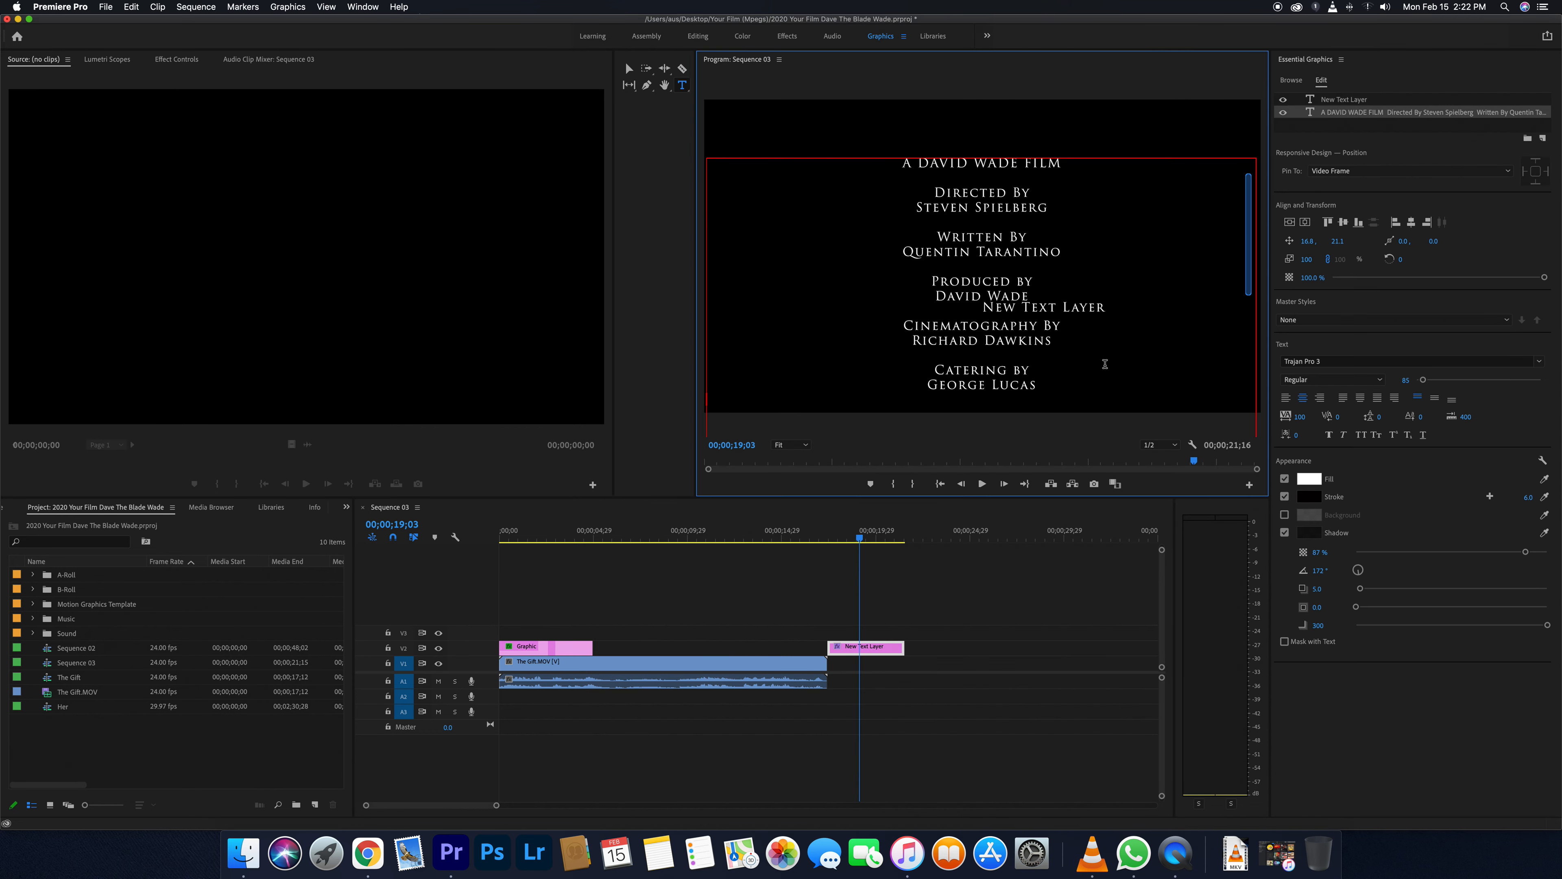
pyautogui.click(1364, 100)
pyautogui.doubleClick(1366, 102)
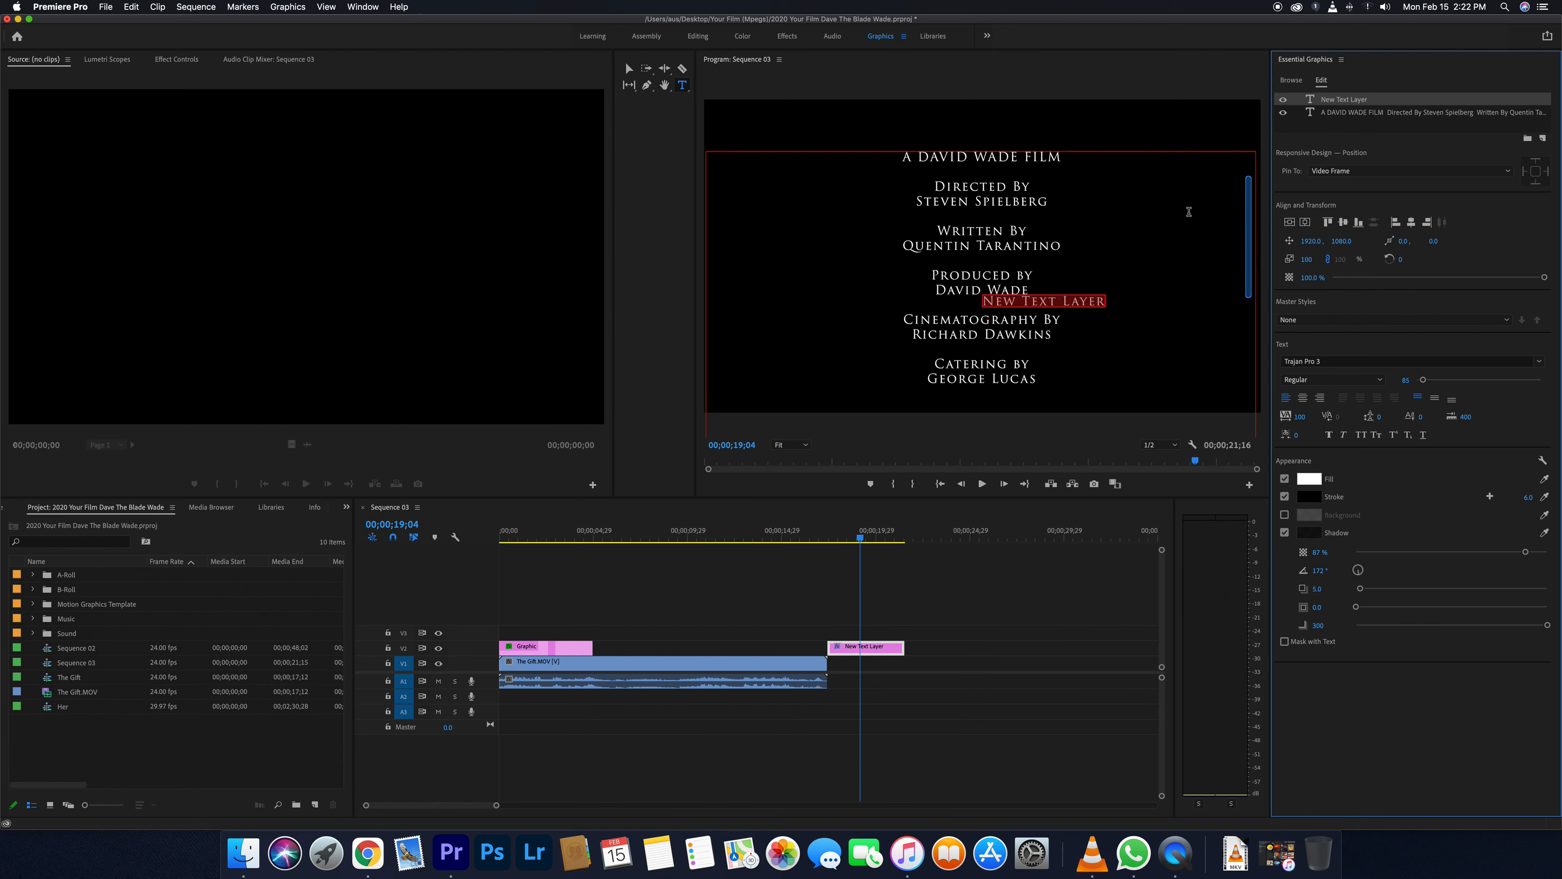
pyautogui.press('super+v')
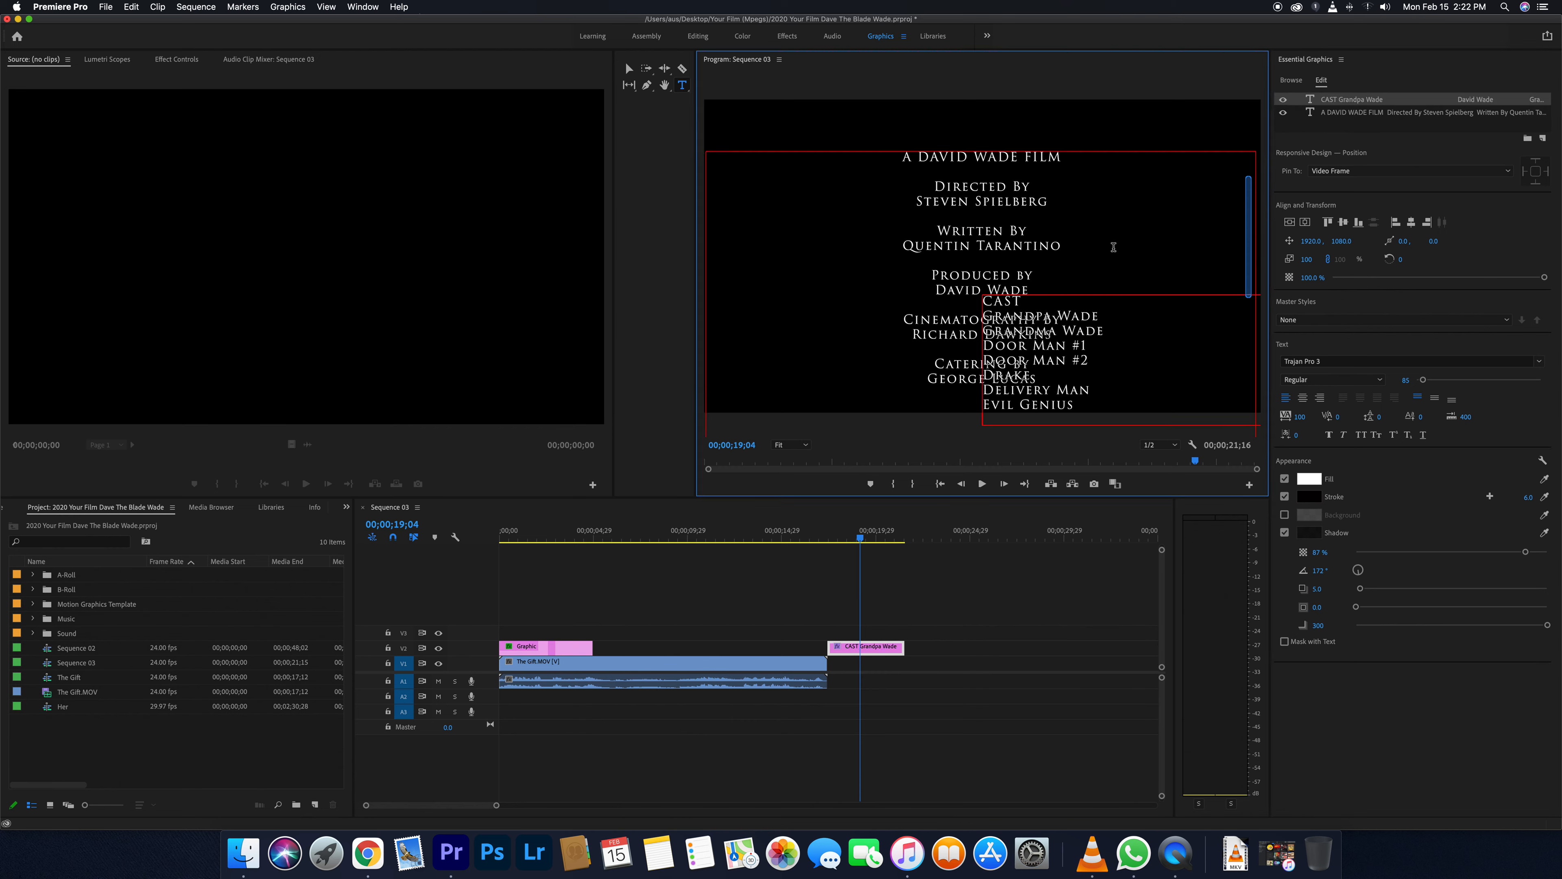
# Step: Use the Selection tool to move the cast list text left and down to about X 433, Y 1518 in the credits graphic
pyautogui.click(628, 68)
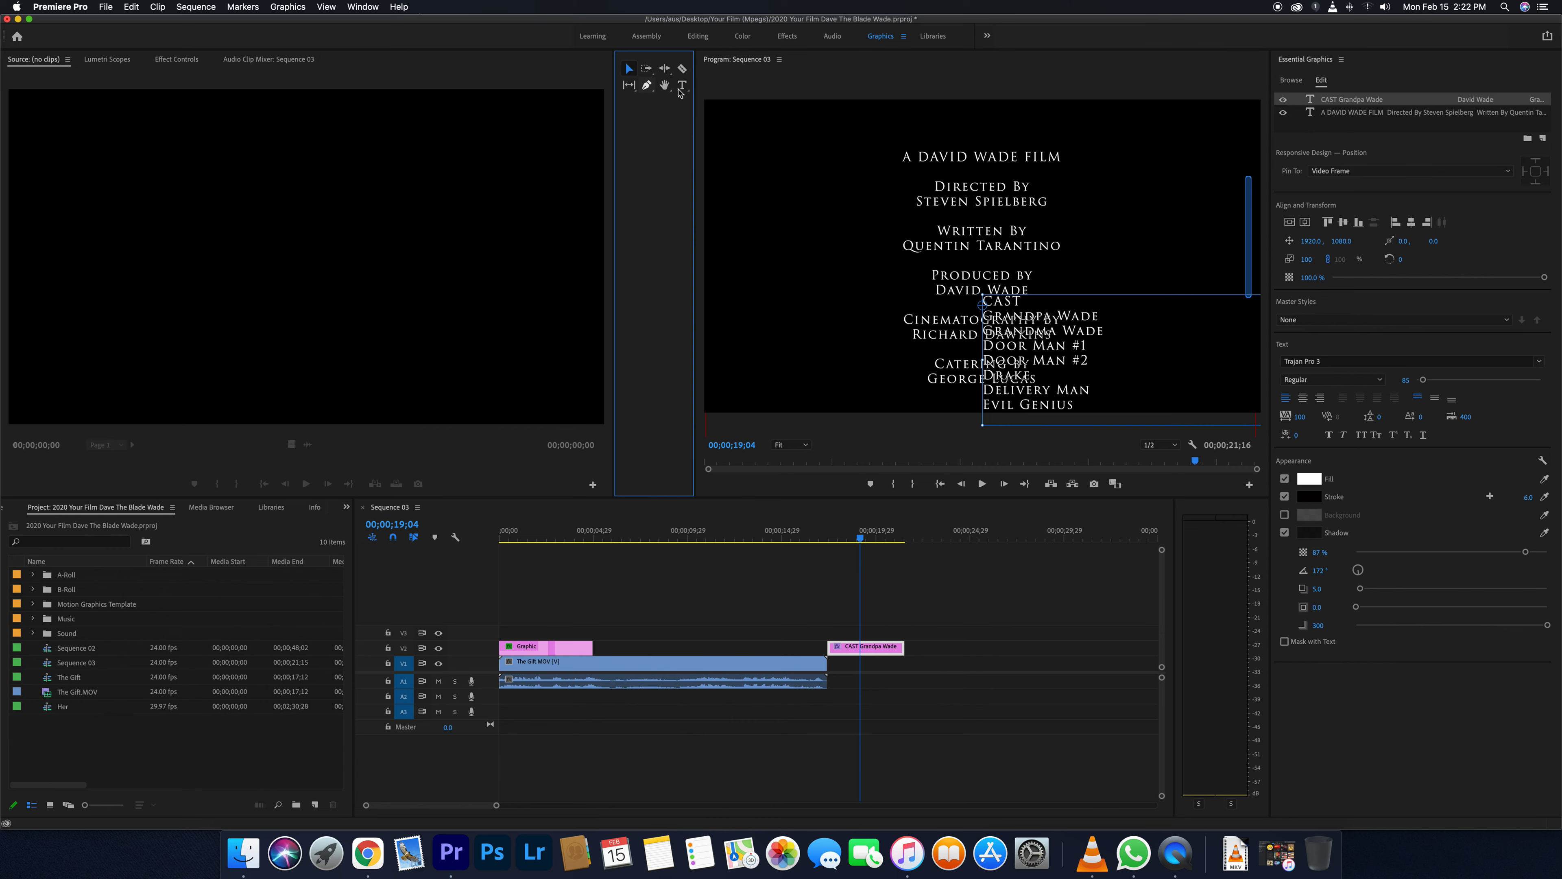
pyautogui.moveTo(1250, 256); pyautogui.dragTo(1248, 285)
pyautogui.moveTo(1022, 280); pyautogui.dragTo(795, 372)
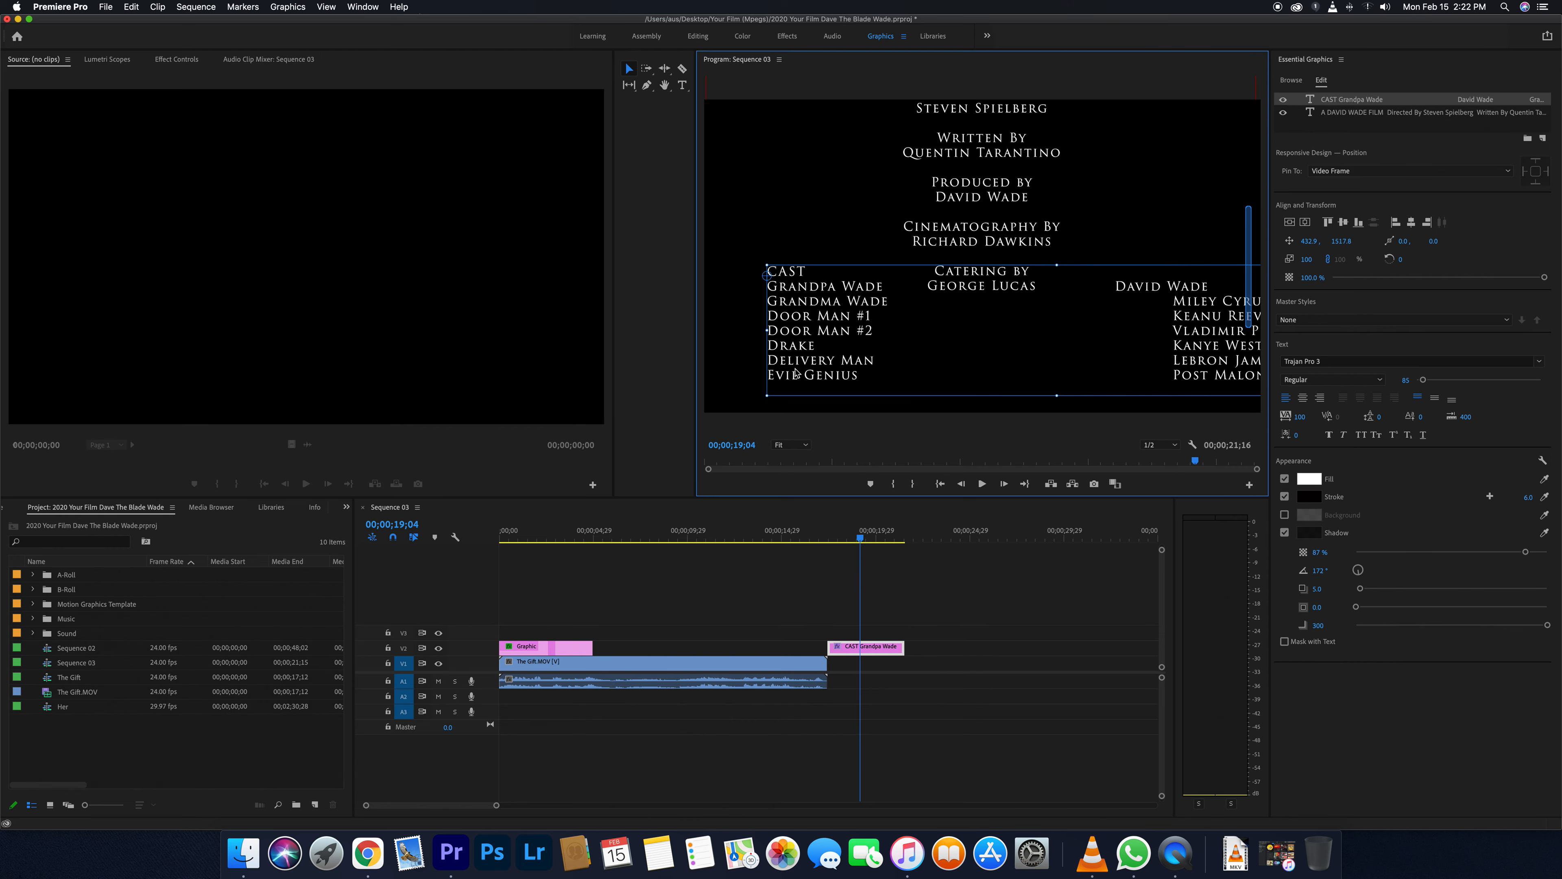
# Step: Move the cast list to about X 27, Y 1741 and align the first actor's name with the column of actors below it
pyautogui.moveTo(1248, 295); pyautogui.dragTo(1248, 329)
pyautogui.moveTo(936, 233); pyautogui.dragTo(883, 262)
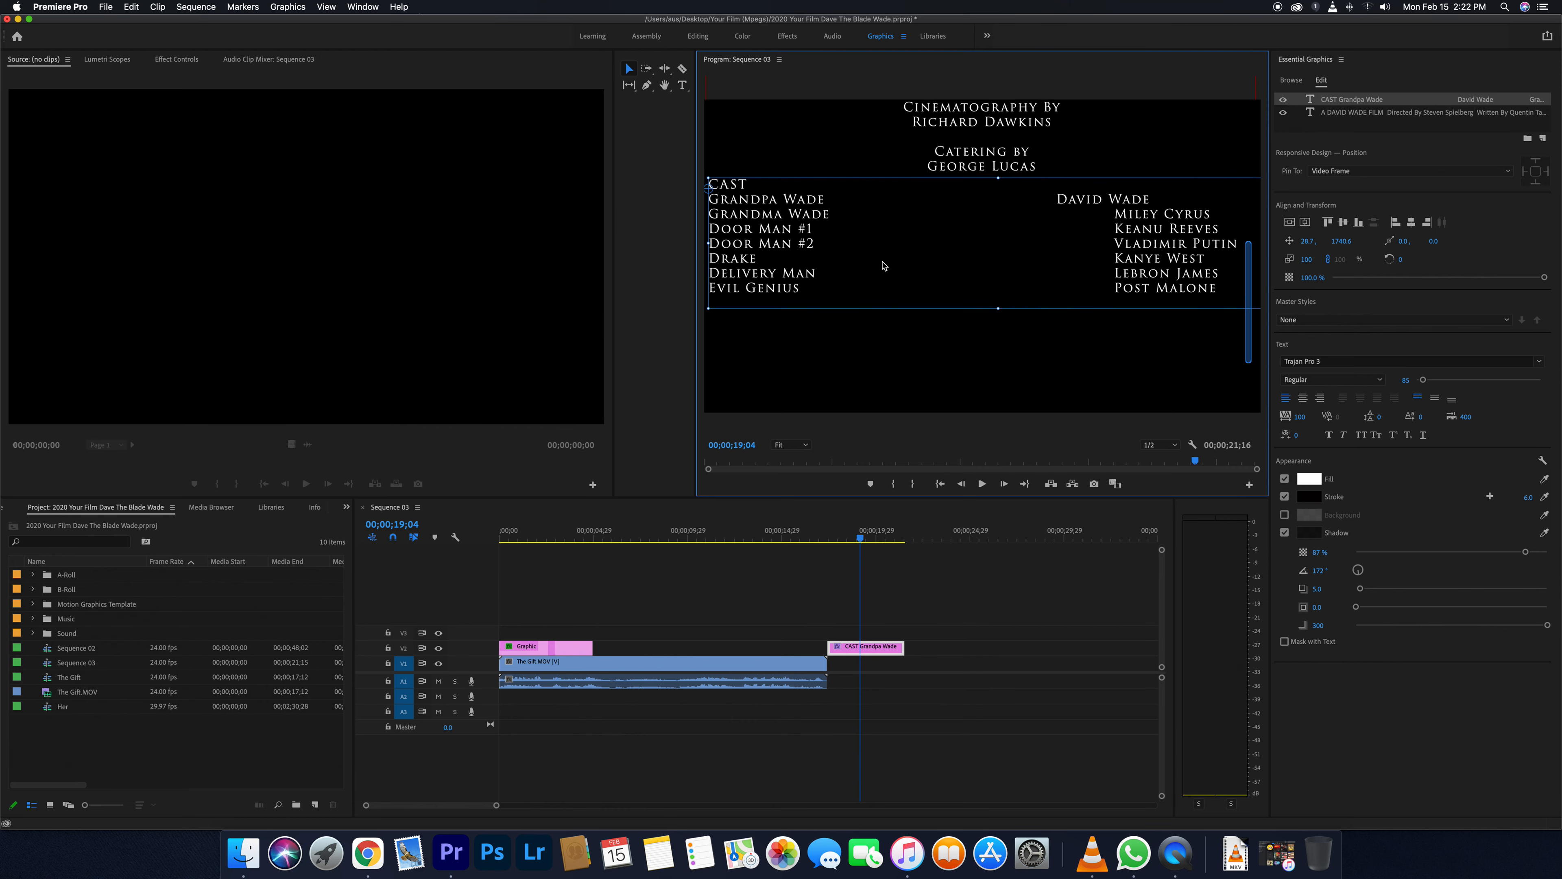
pyautogui.doubleClick(1059, 203)
pyautogui.click(1059, 203)
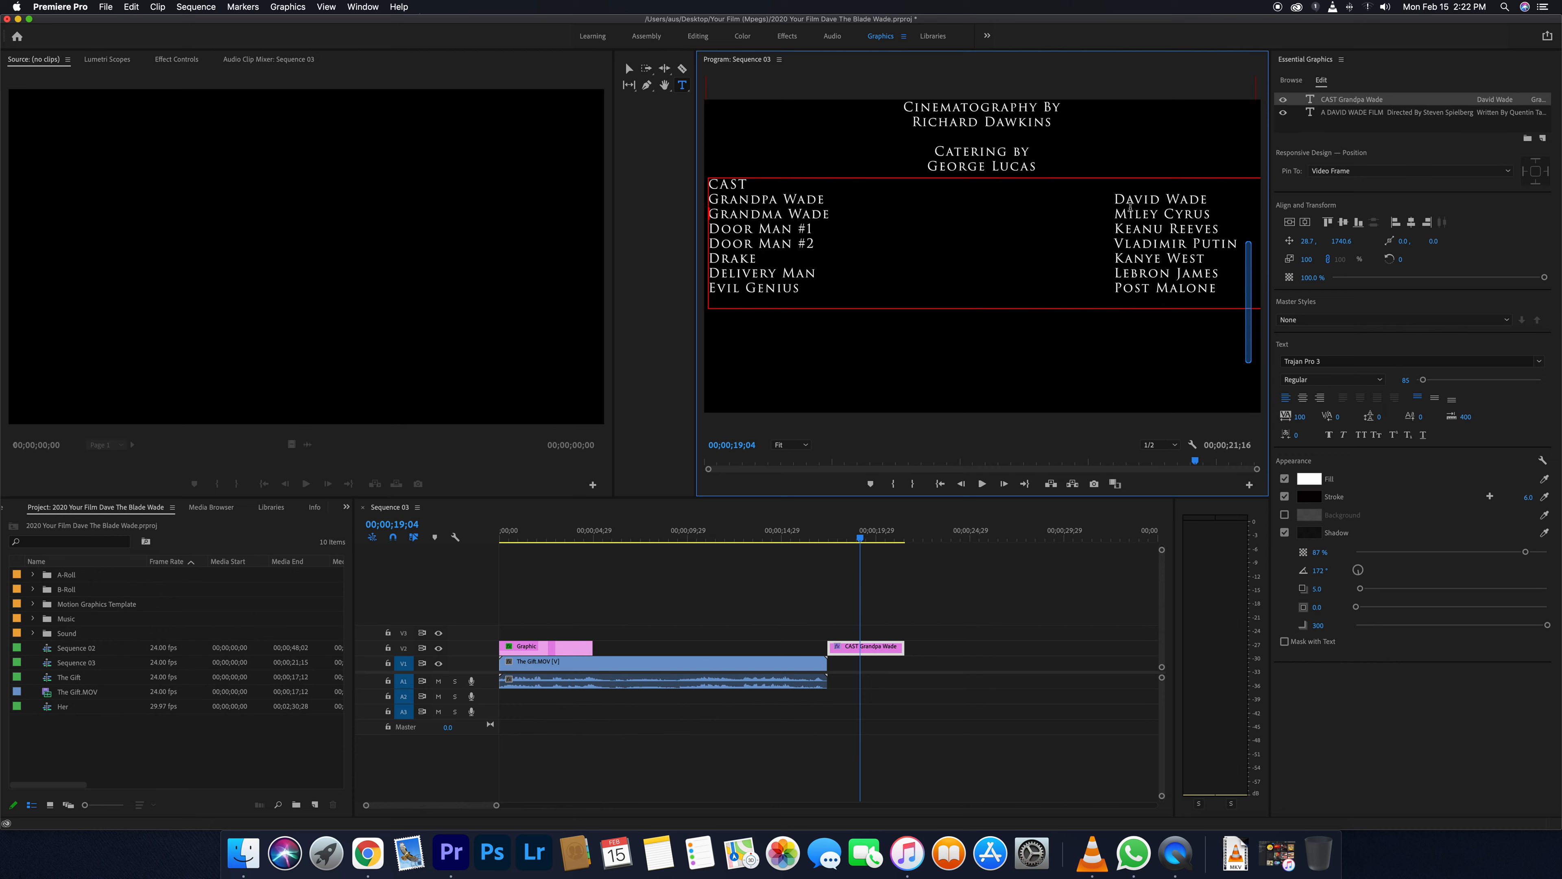
# Step: Insert a blank line between all the role and actor rows of the cast list and centre the CAST heading above the columns
pyautogui.press('Return')
pyautogui.press('Return')
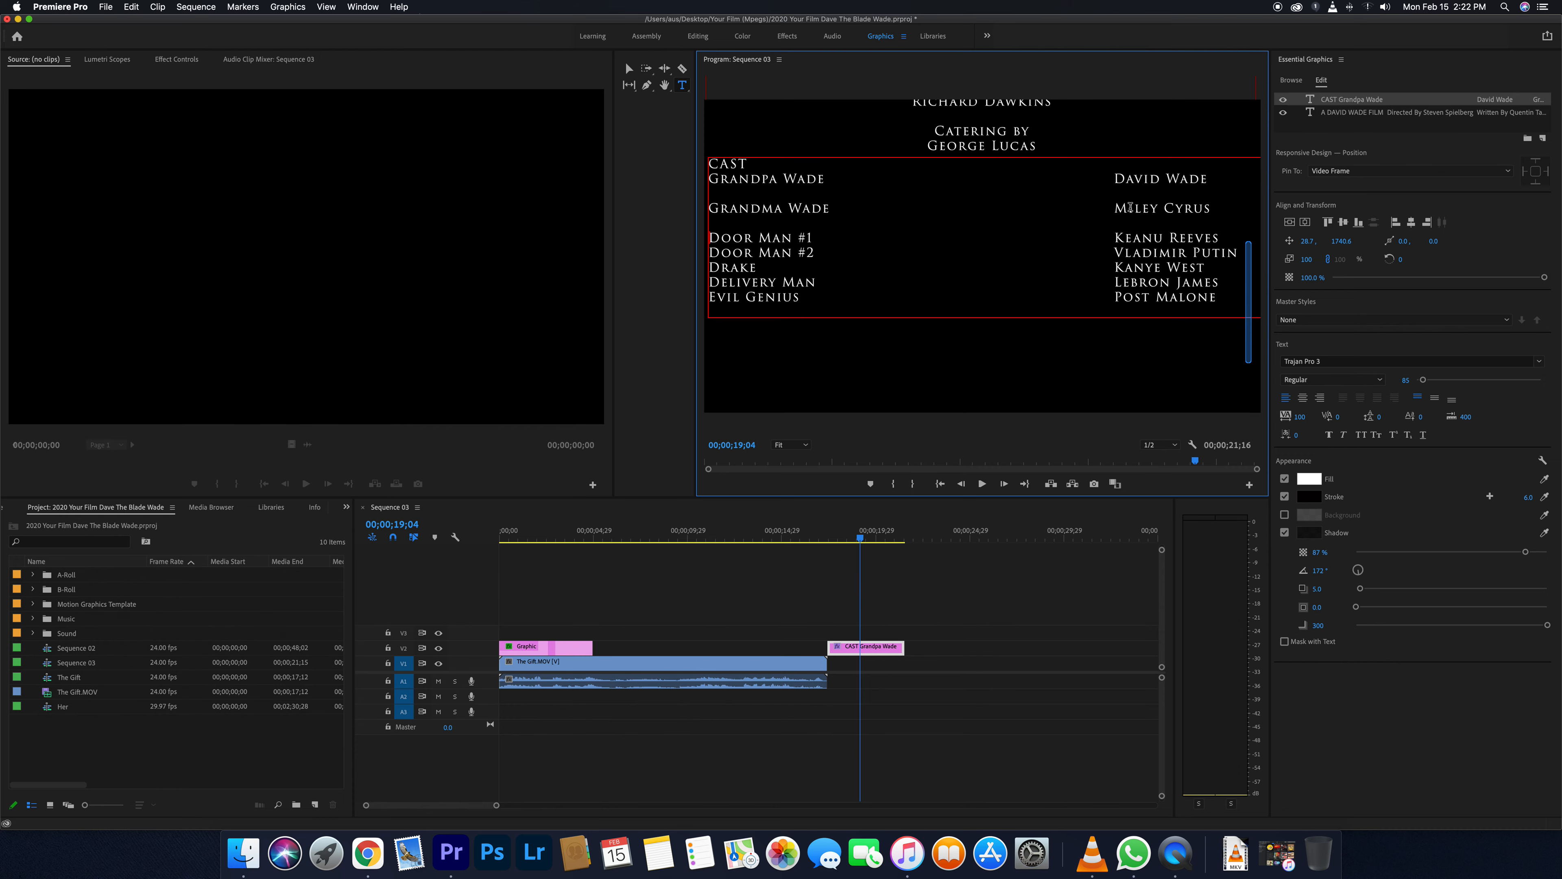
pyautogui.press('Down')
pyautogui.press('Return')
pyautogui.press('Down')
pyautogui.press('Return')
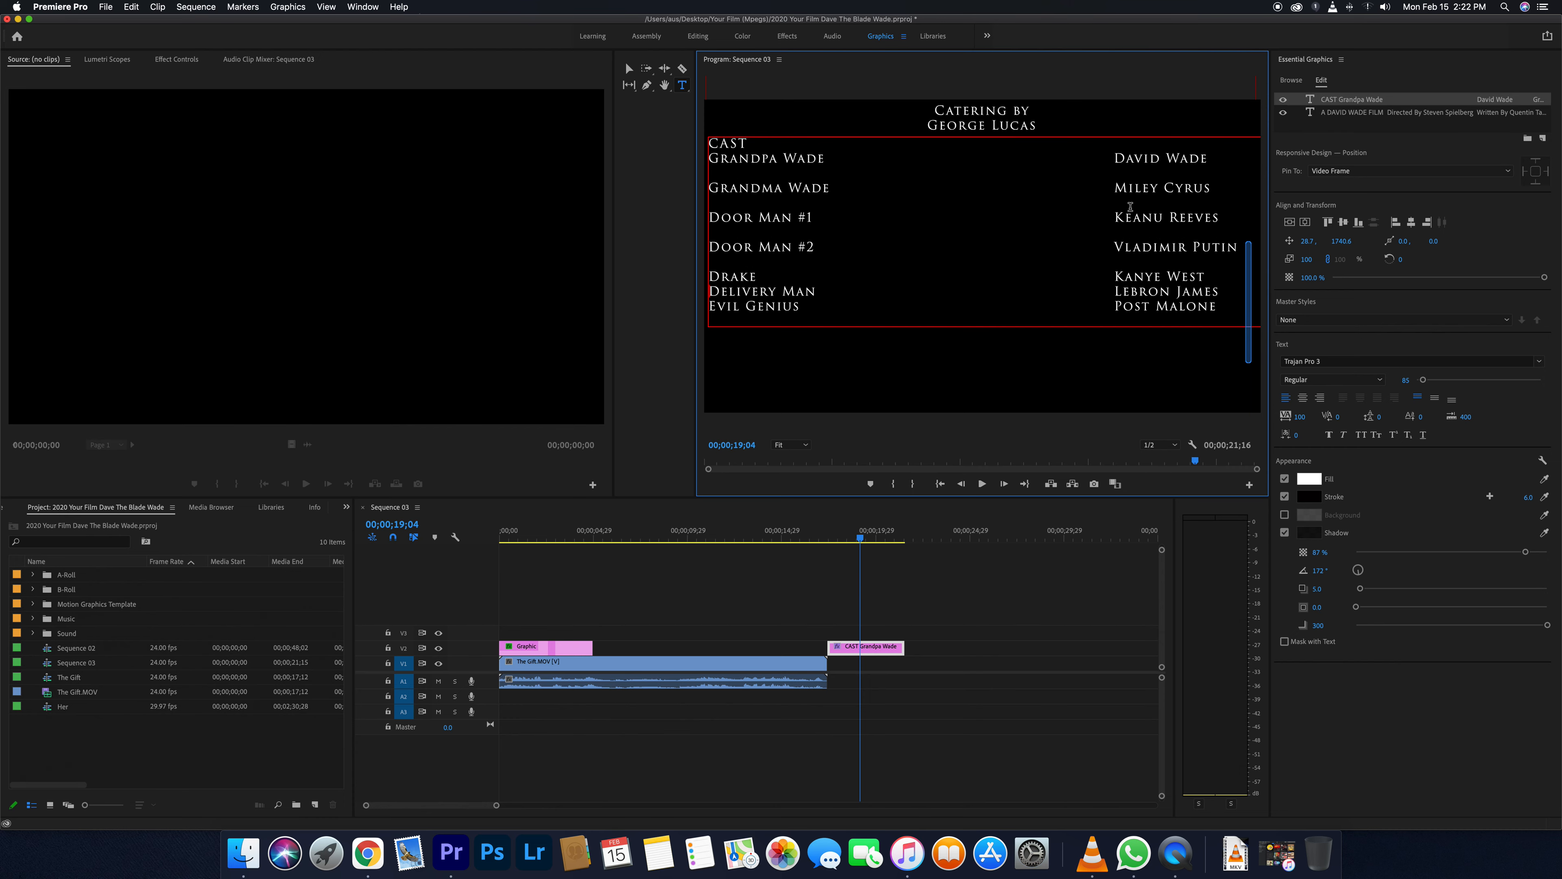
pyautogui.press('Down')
pyautogui.press('Return')
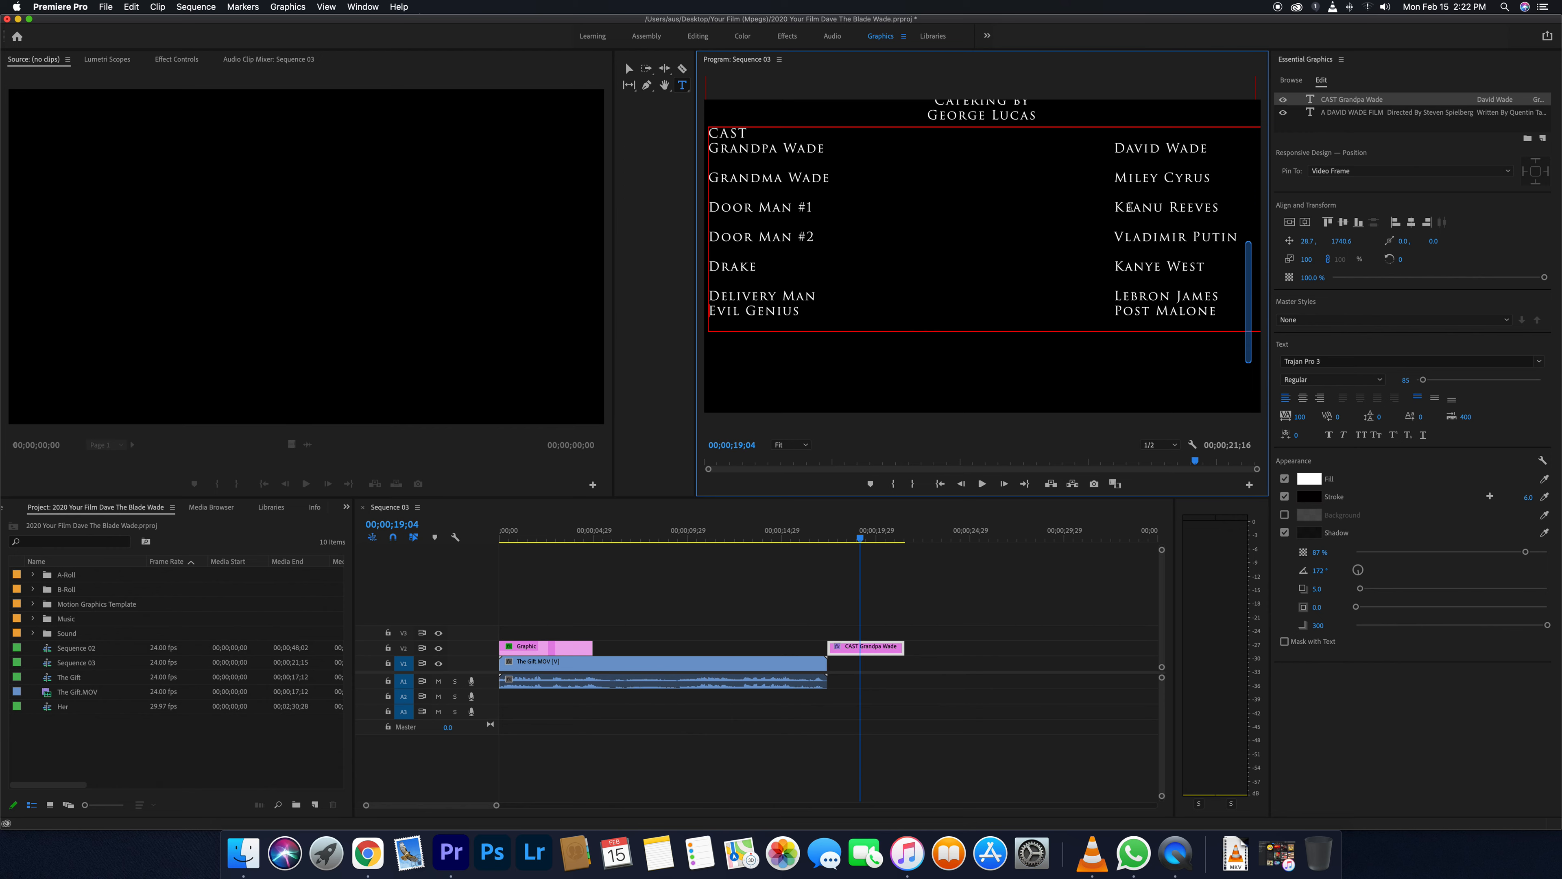
pyautogui.press('Down')
pyautogui.press('Return')
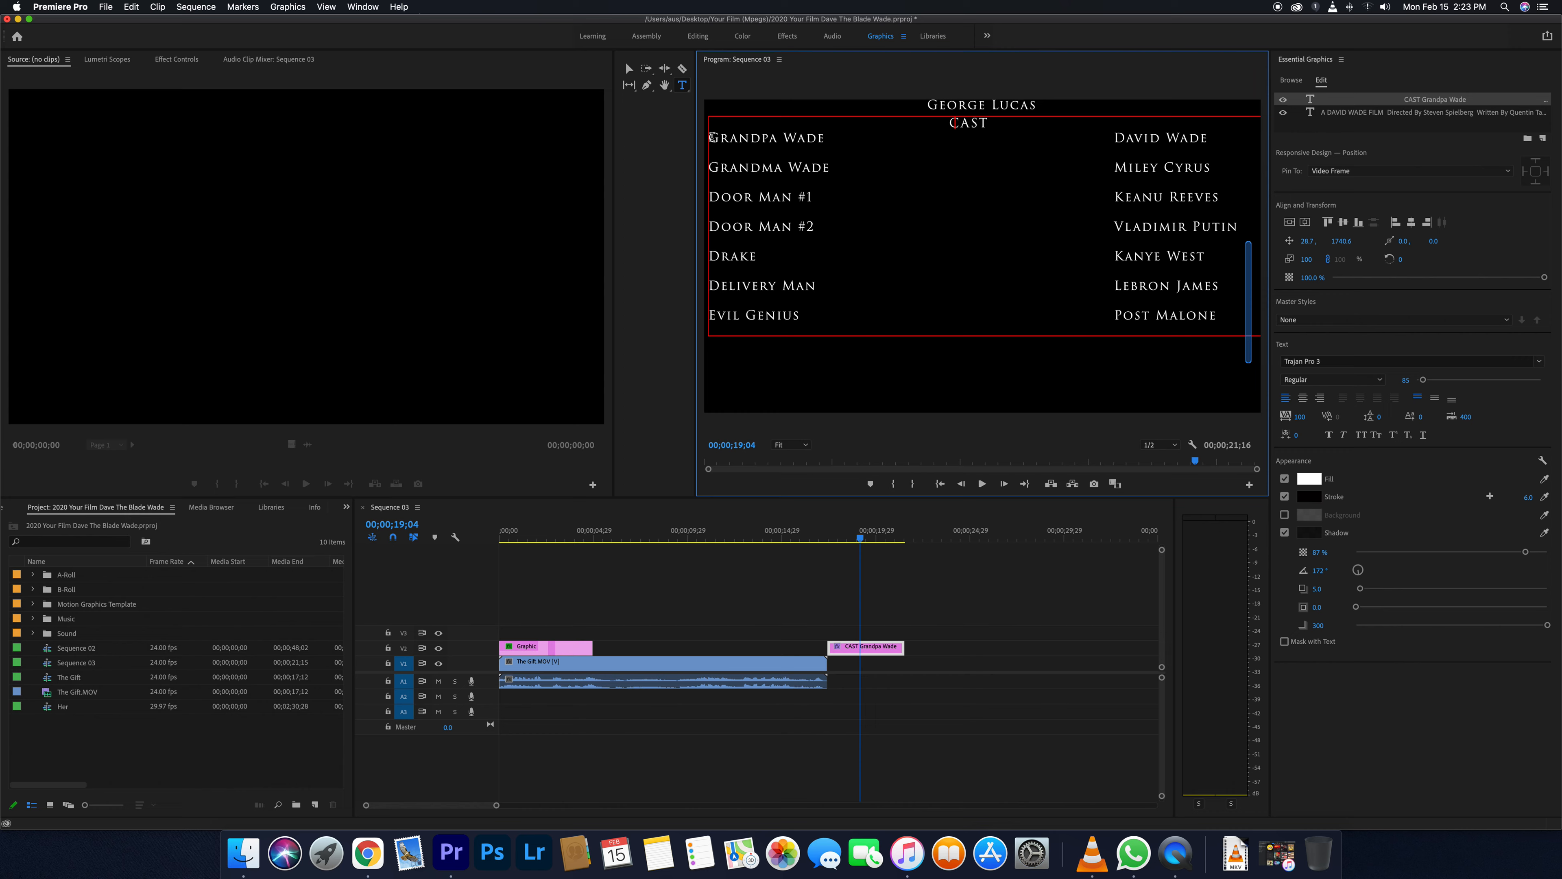
# Step: Play the sequence from about 00;00;14;15 to preview the change from the video to the rolling credits
pyautogui.click(773, 532)
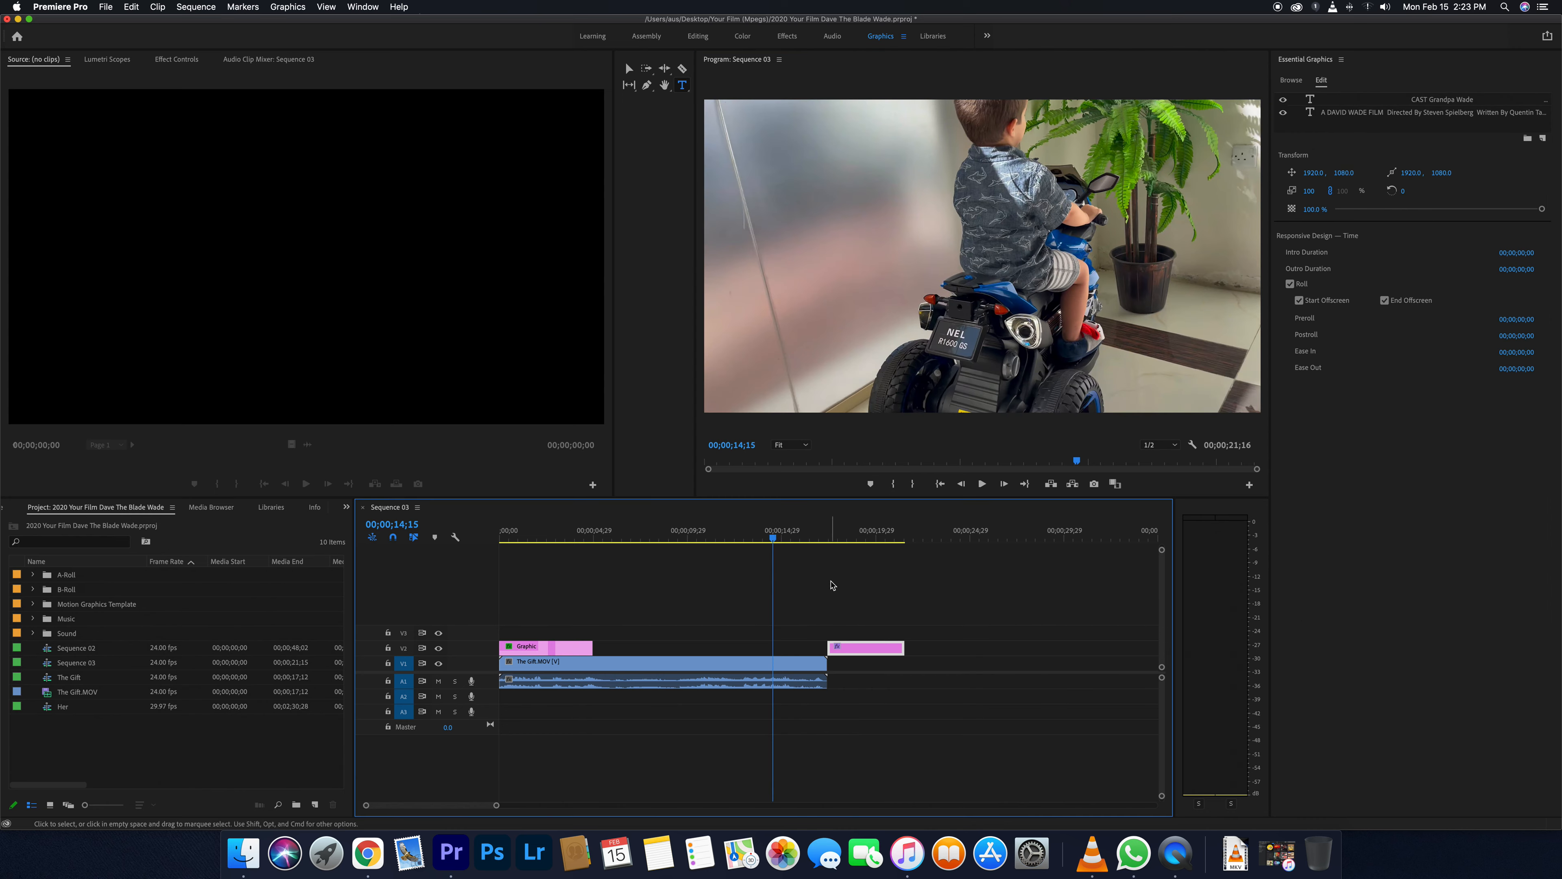
pyautogui.press('space')
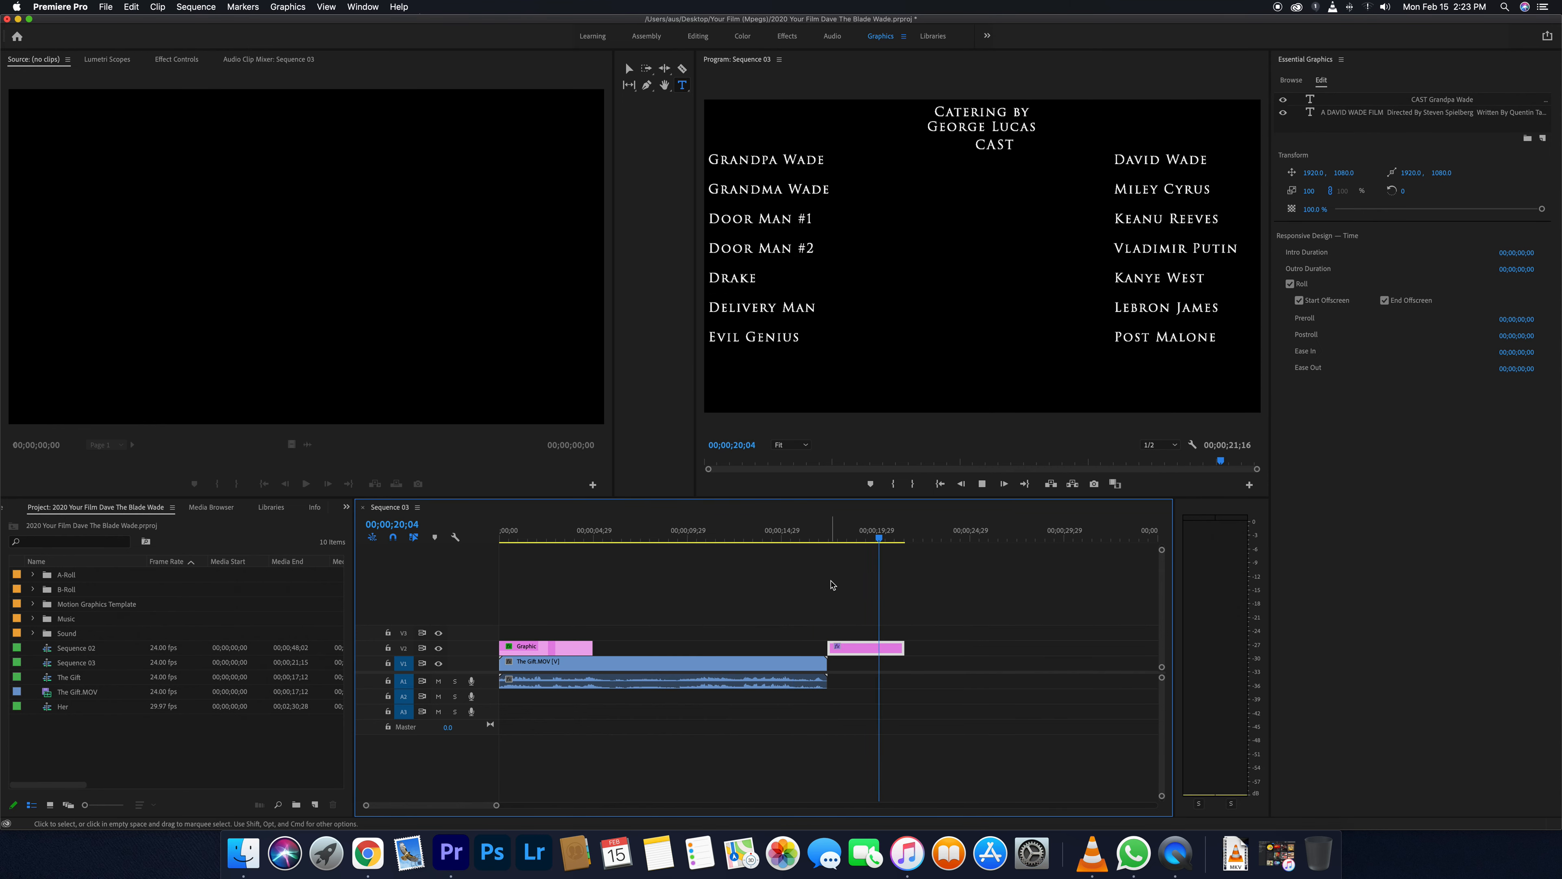
pyautogui.press('space')
# Step: Extend the end of the rolling credits clip to about 00;00;22;23 and play the credits from the end of the video
pyautogui.moveTo(908, 652); pyautogui.dragTo(927, 652)
pyautogui.click(823, 535)
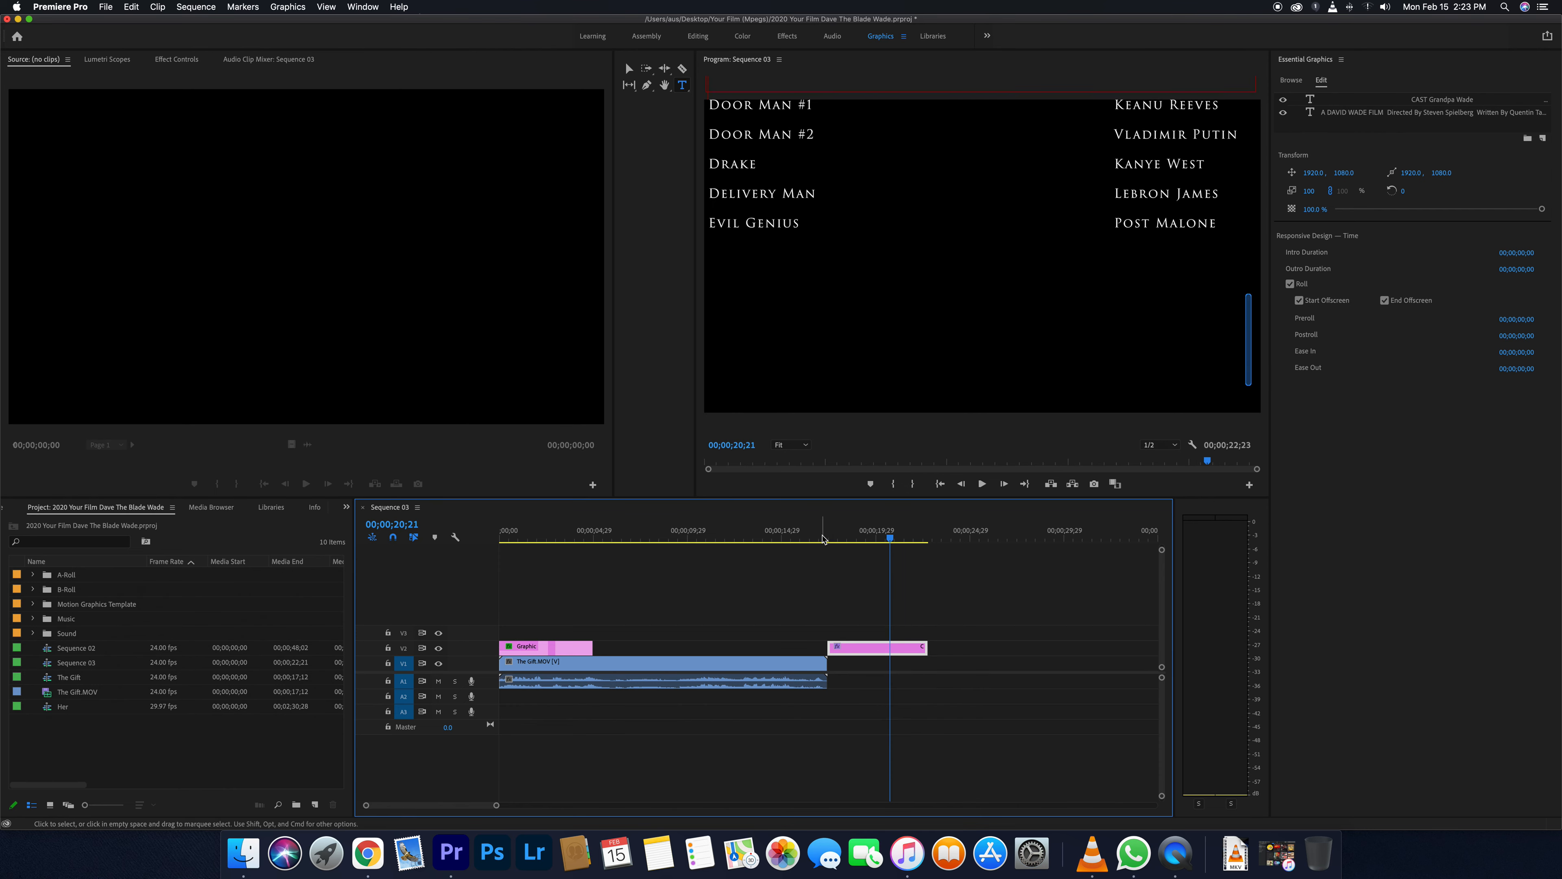
pyautogui.press('space')
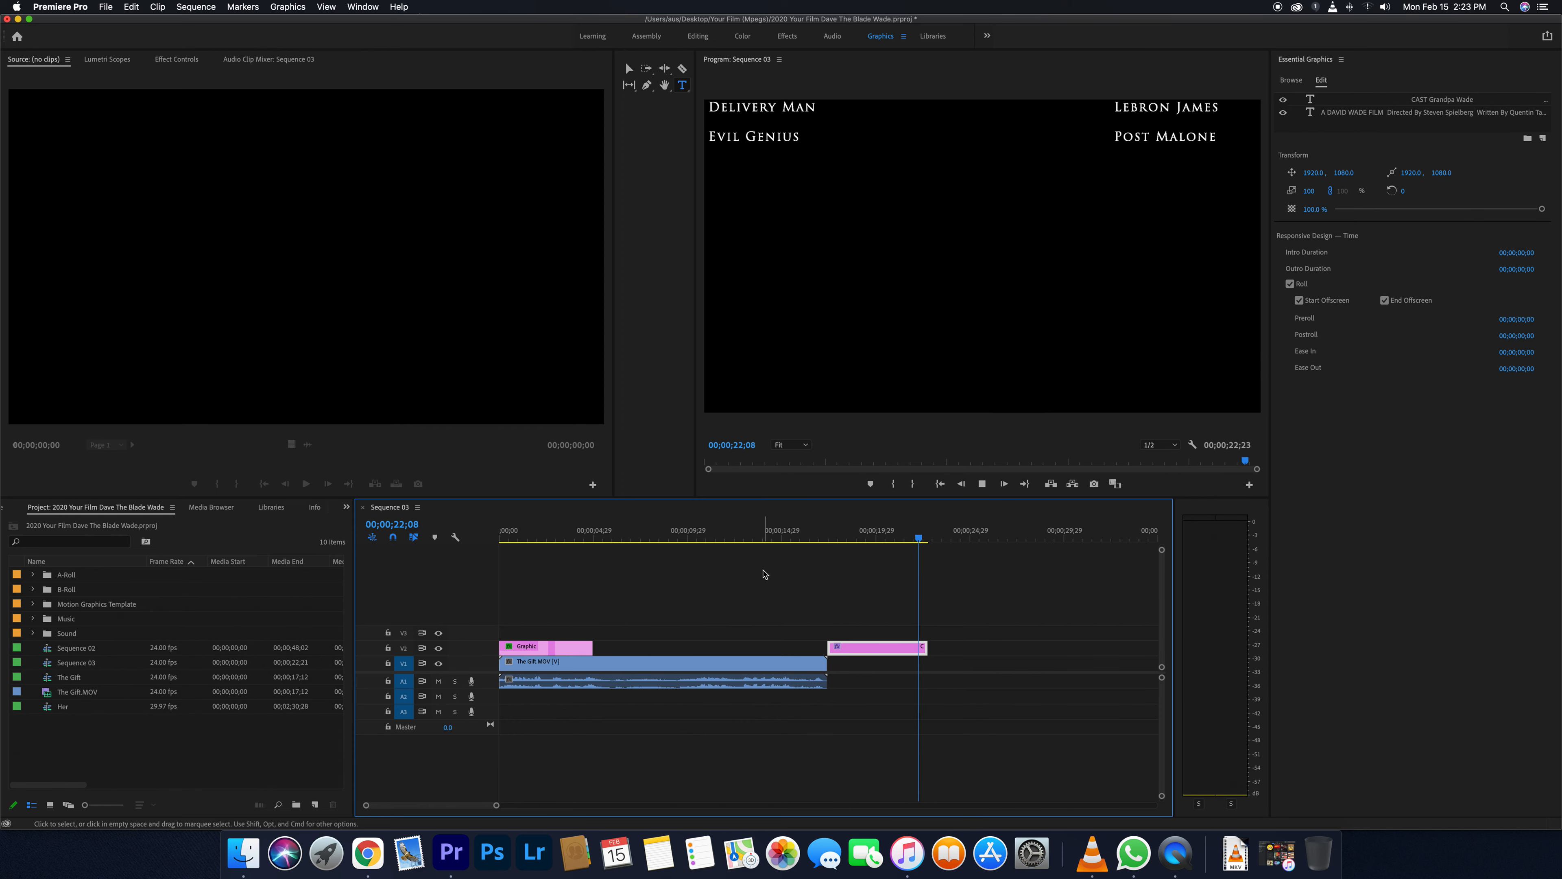
pyautogui.press('space')
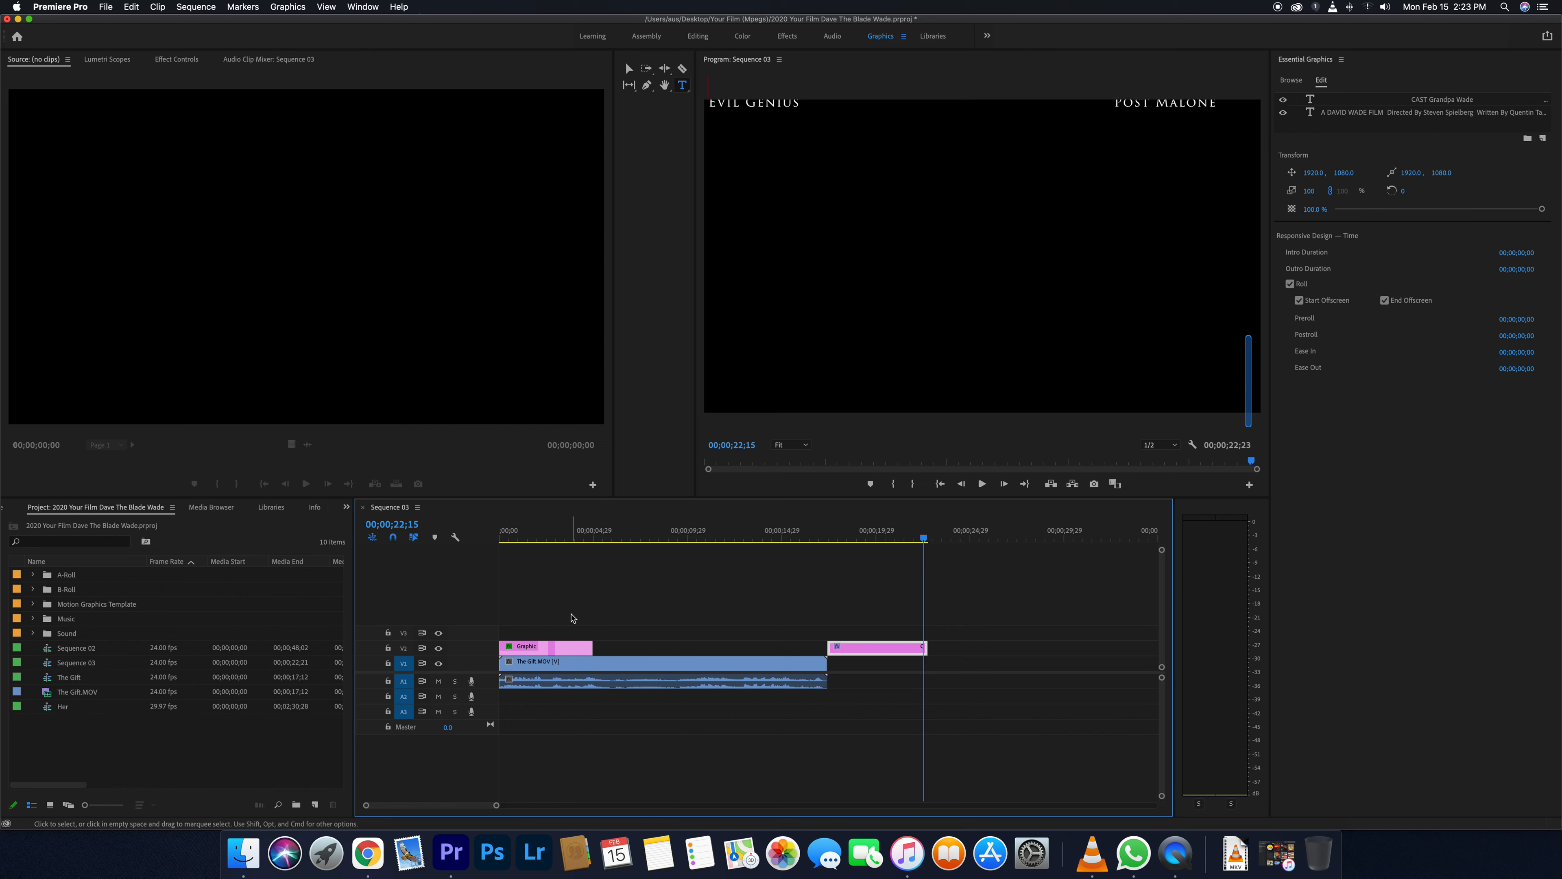
# Step: Review the opening title, the main video clip and the rolling credits in the timeline
pyautogui.click(536, 537)
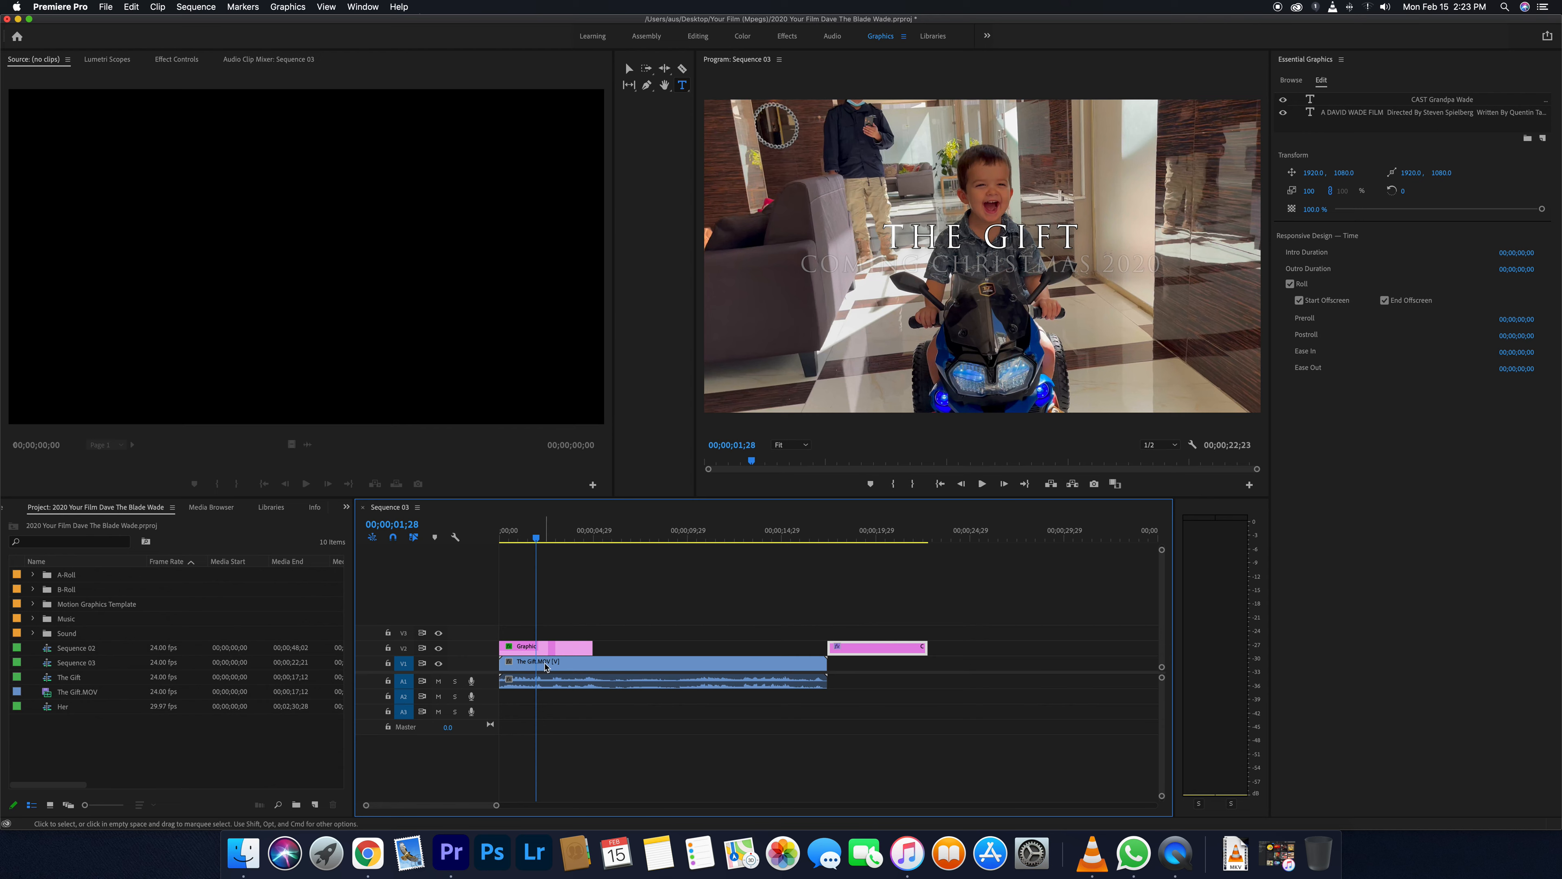
pyautogui.click(581, 649)
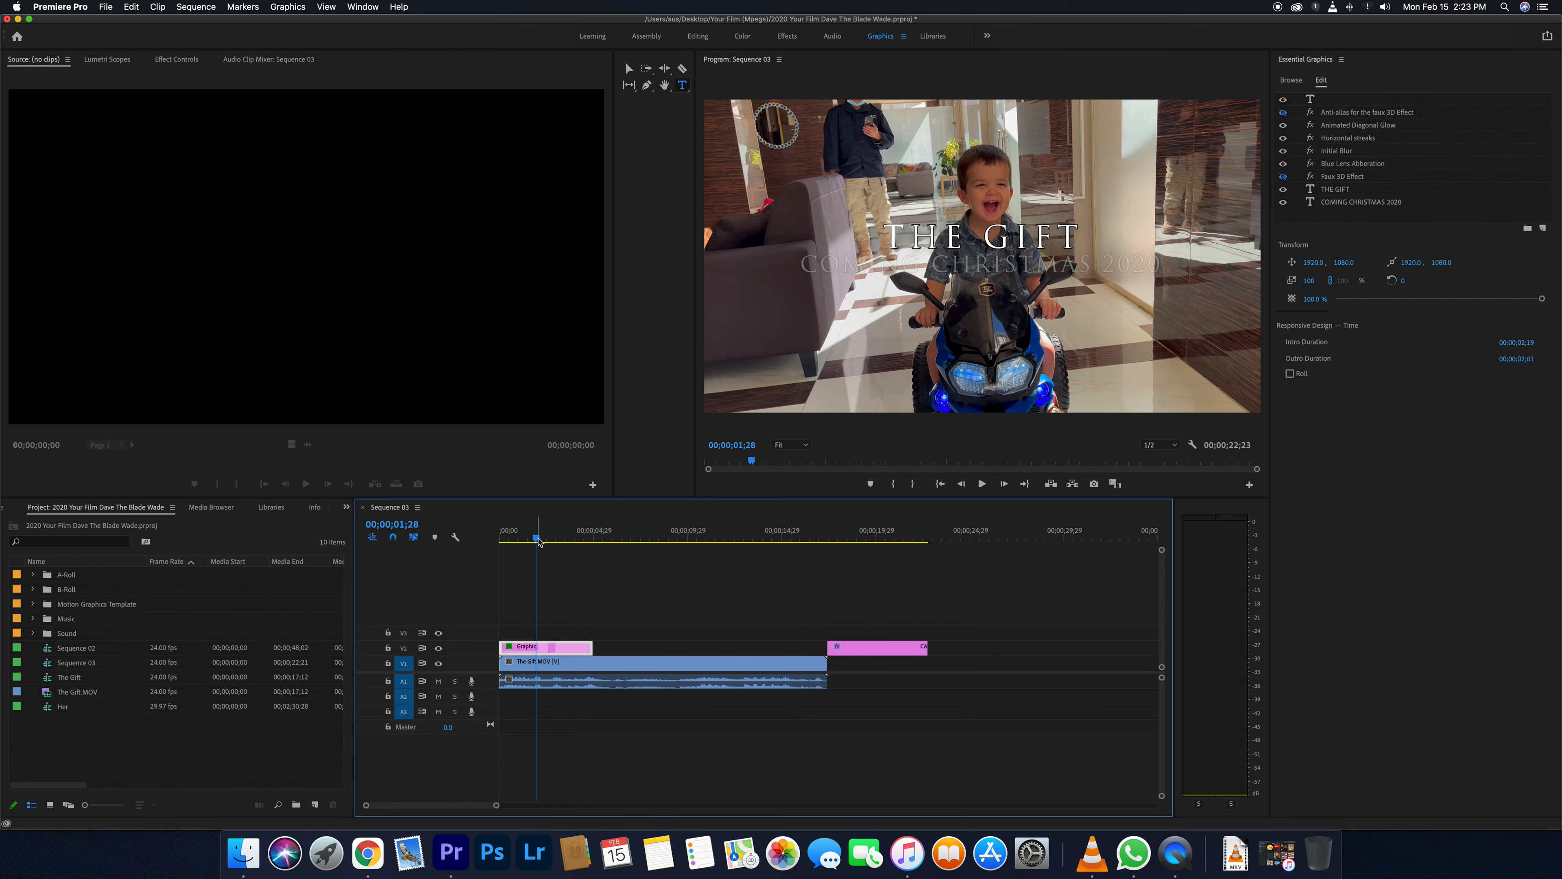
pyautogui.moveTo(543, 543); pyautogui.dragTo(835, 539)
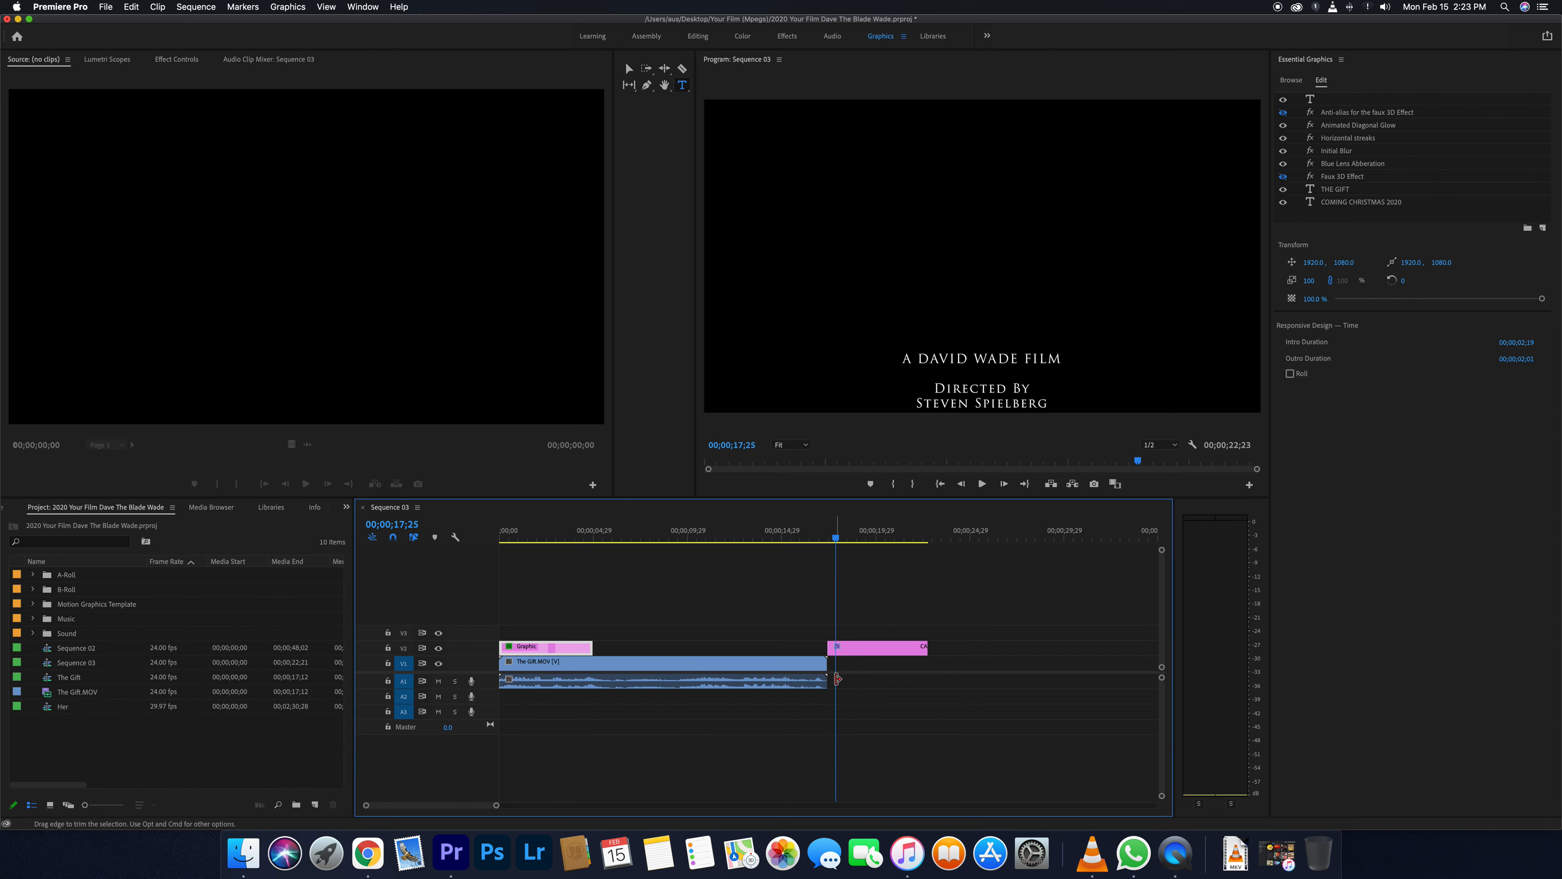
pyautogui.click(873, 648)
pyautogui.click(776, 669)
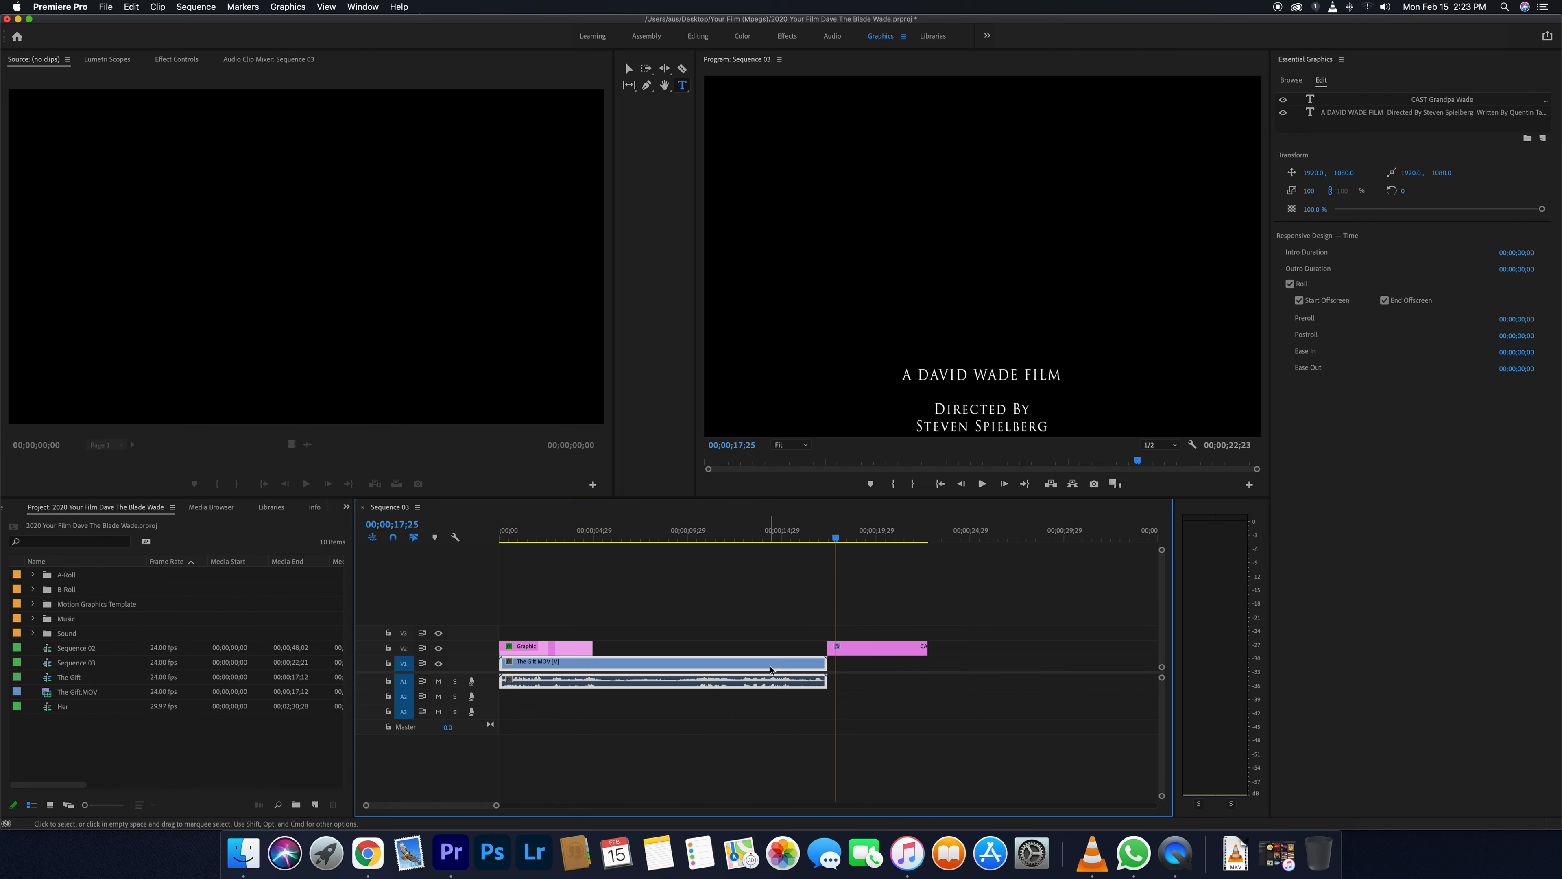
pyautogui.click(865, 655)
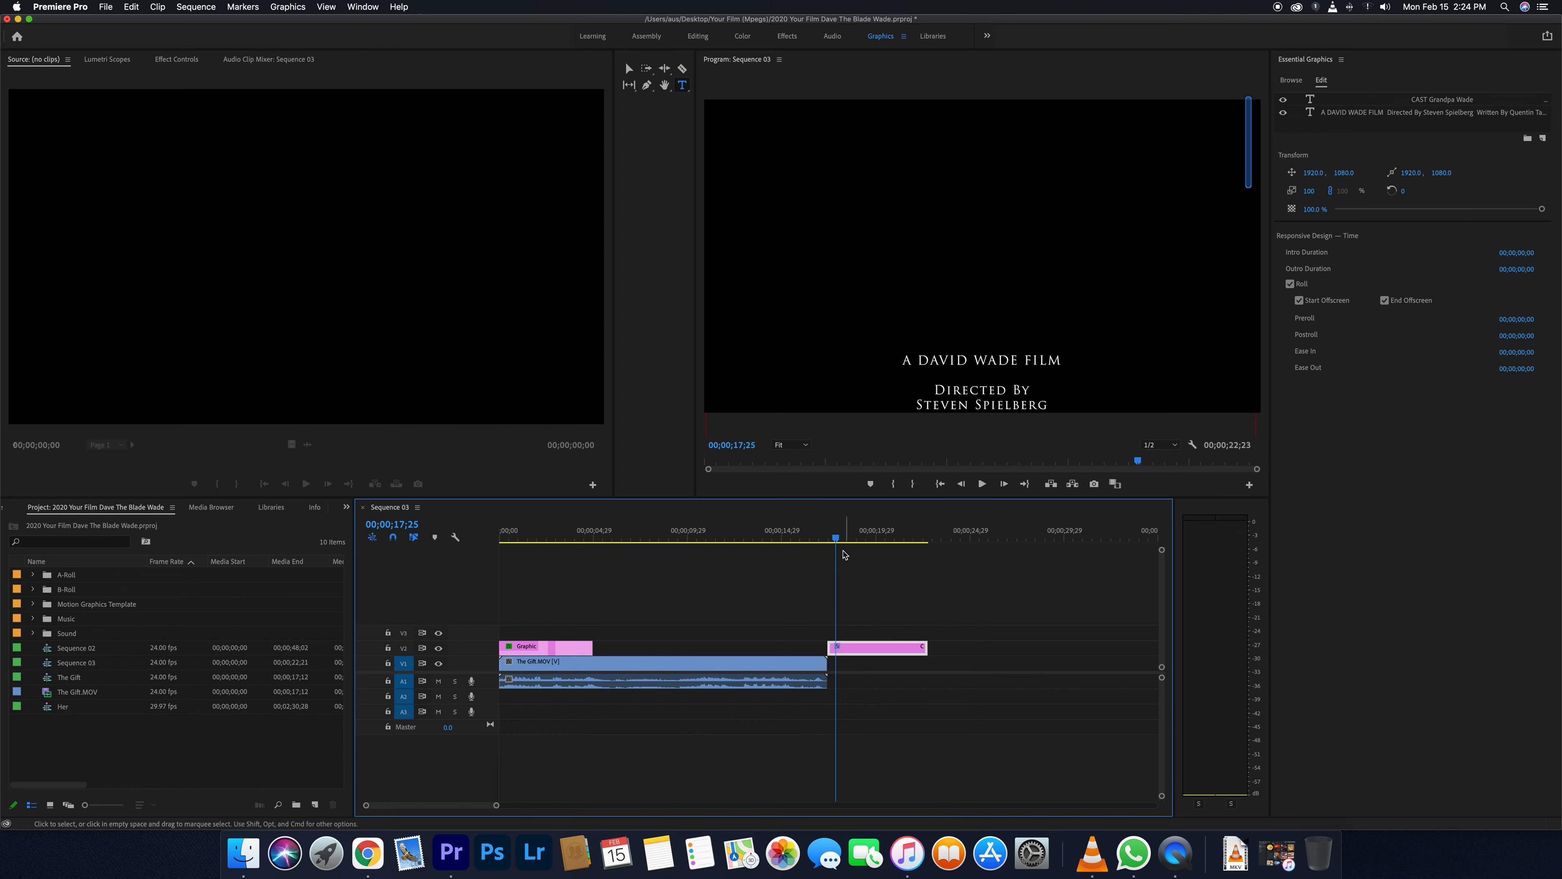
pyautogui.moveTo(839, 539)
pyautogui.mouseDown()
pyautogui.moveTo(889, 540)
pyautogui.moveTo(853, 539)
pyautogui.mouseUp()
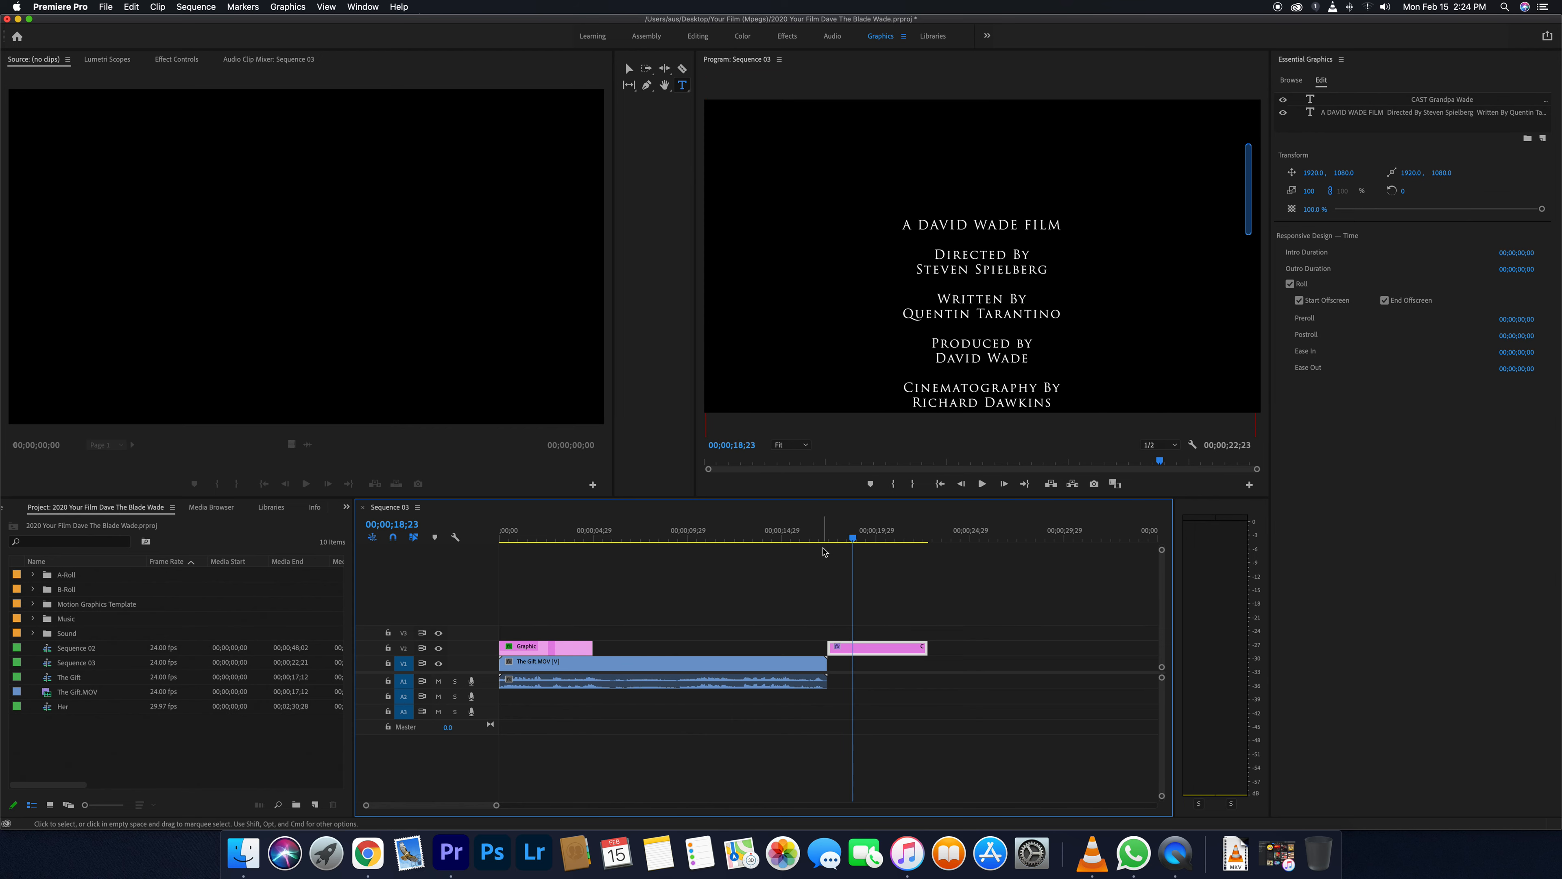